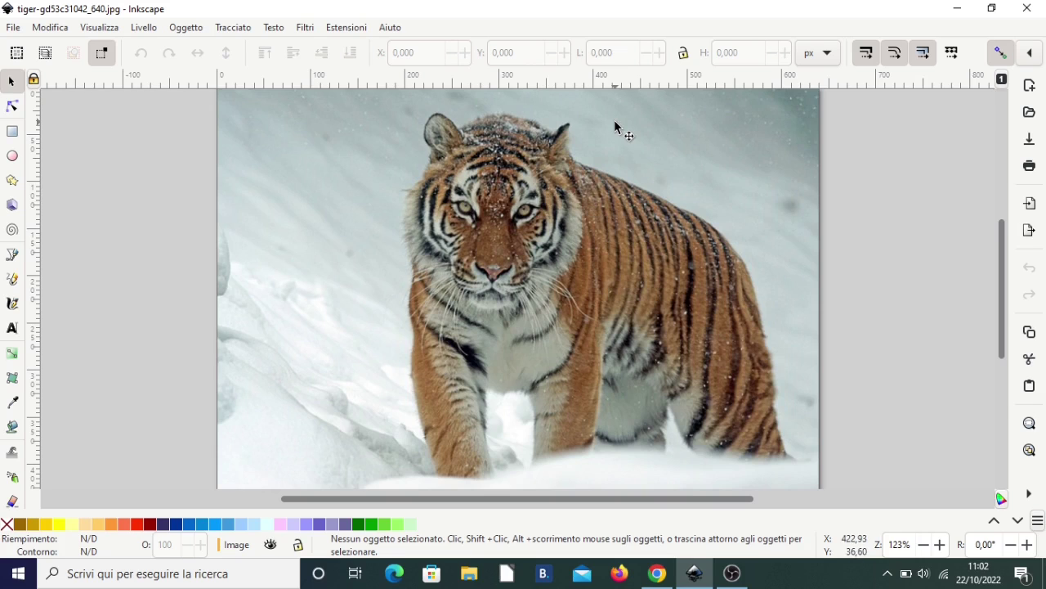
scroll(428, 183, down, 2)
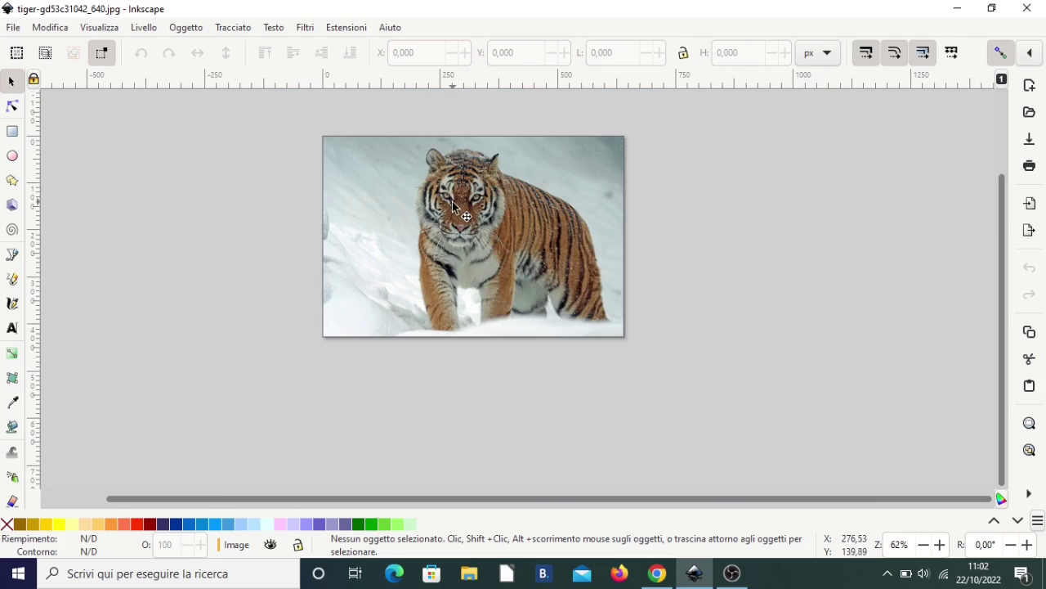
scroll(452, 201, up, 1)
scroll(471, 206, up, 2)
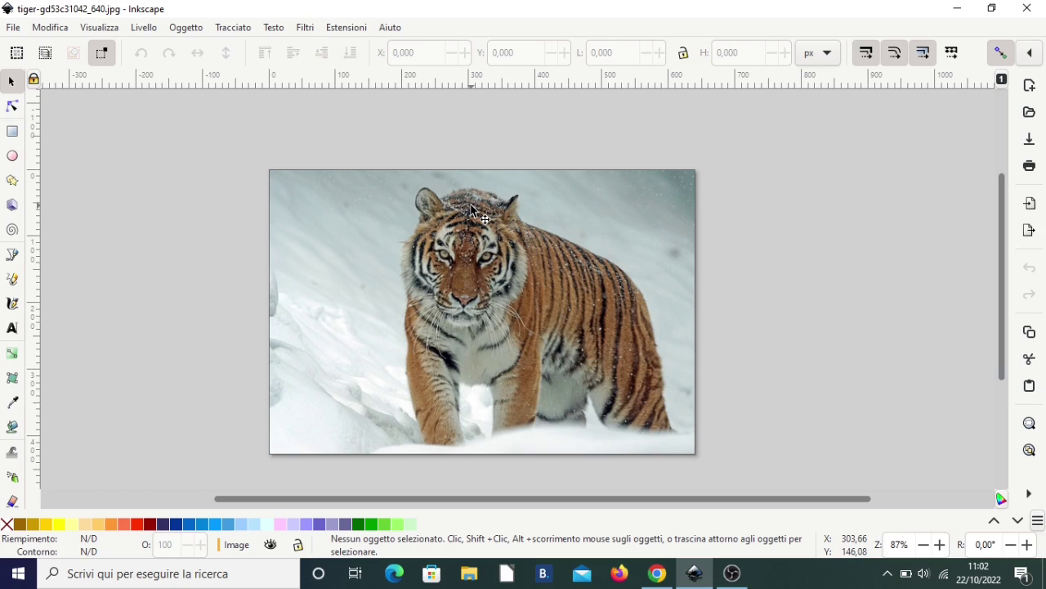
scroll(462, 272, up, 1)
scroll(463, 271, down, 1)
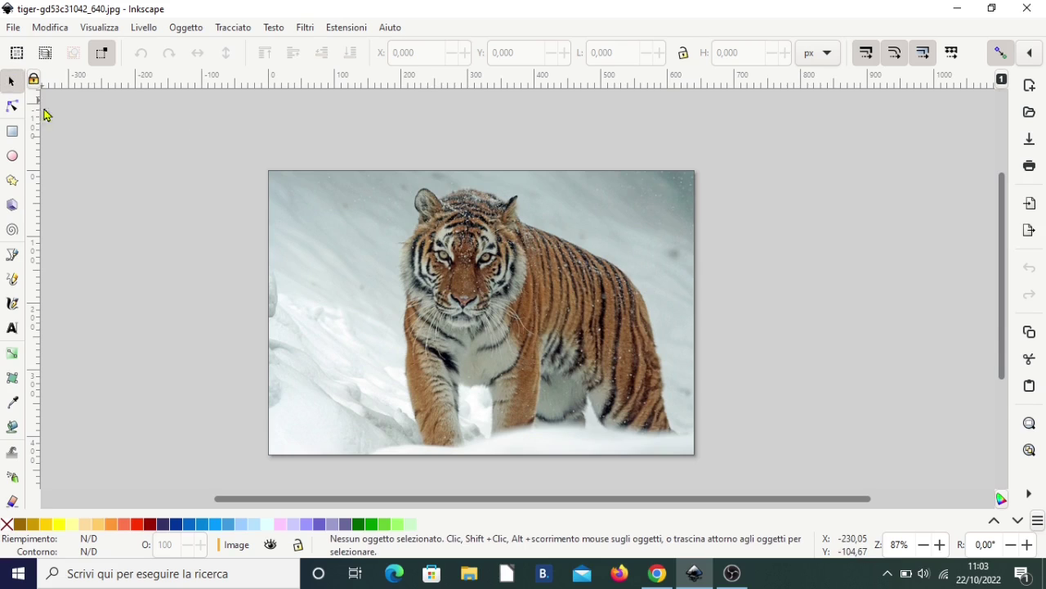
- Lock the width/height ratio and scale the tiger photo down to 320 × 213.5 px
click(502, 304)
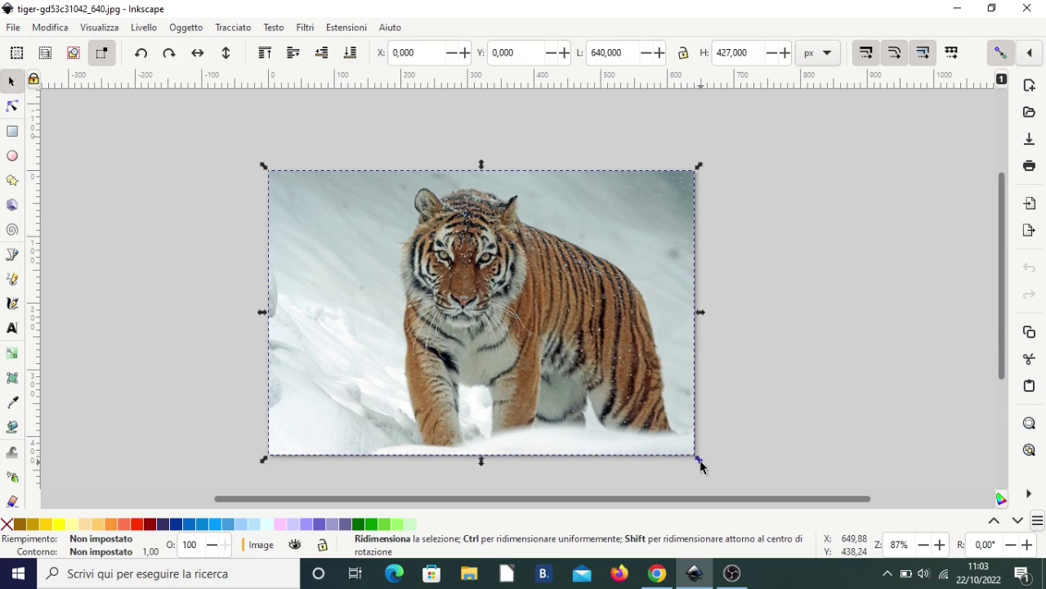
mouse_move(700, 467)
mouse_down()
mouse_move(499, 363)
mouse_move(422, 389)
mouse_move(549, 448)
mouse_move(647, 409)
mouse_move(639, 344)
mouse_move(492, 361)
mouse_move(502, 402)
mouse_move(525, 406)
mouse_move(532, 392)
mouse_up()
key(ctrl+z)
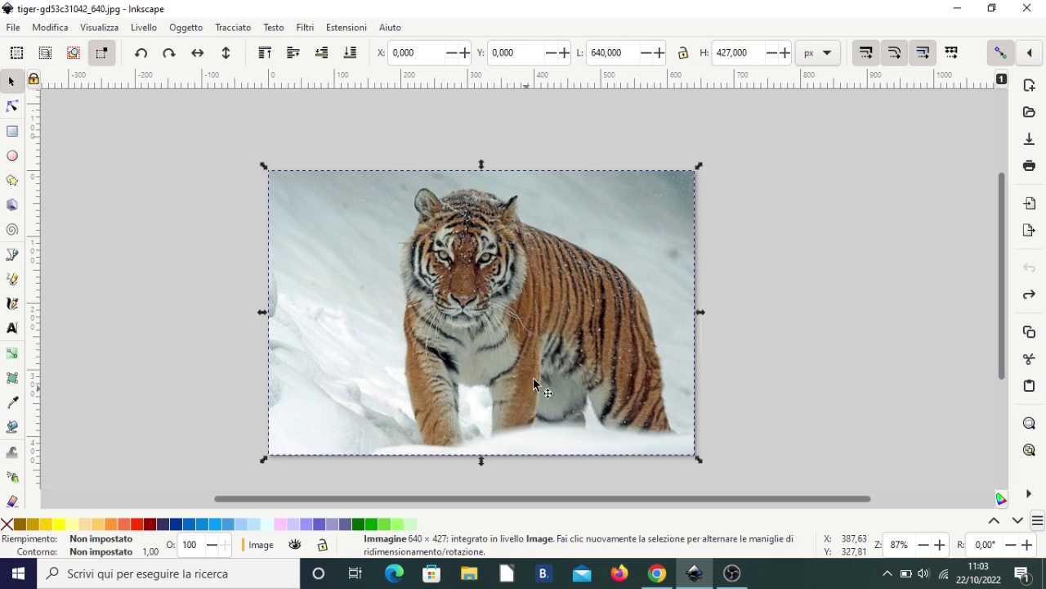
click(682, 53)
mouse_move(697, 461)
mouse_down()
mouse_move(651, 414)
mouse_move(511, 332)
mouse_move(483, 328)
mouse_move(492, 336)
mouse_up()
ctrl+scroll(341, 232, up, 1)
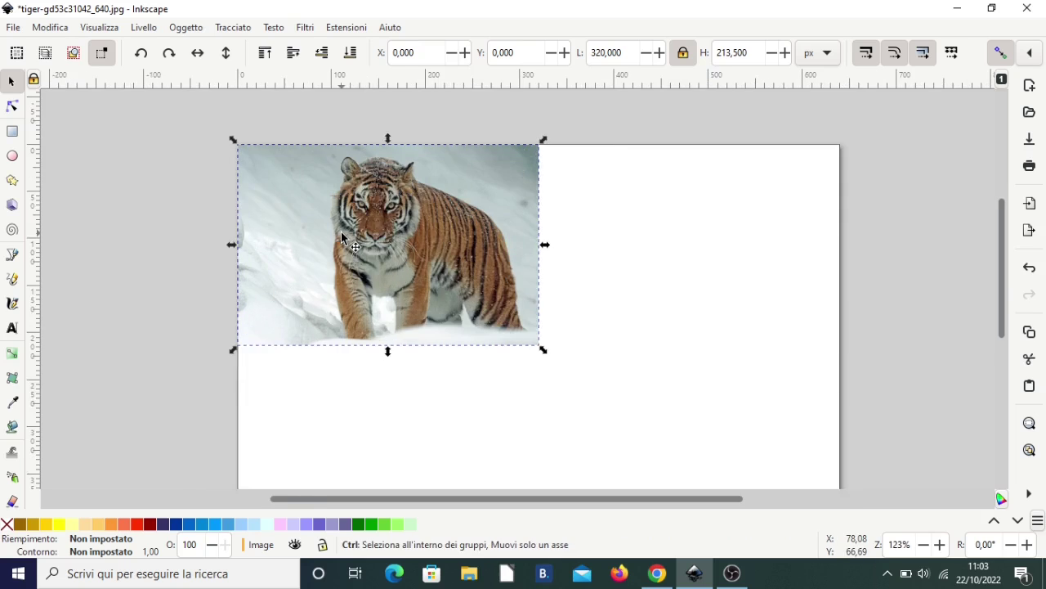
ctrl+scroll(341, 231, up, 1)
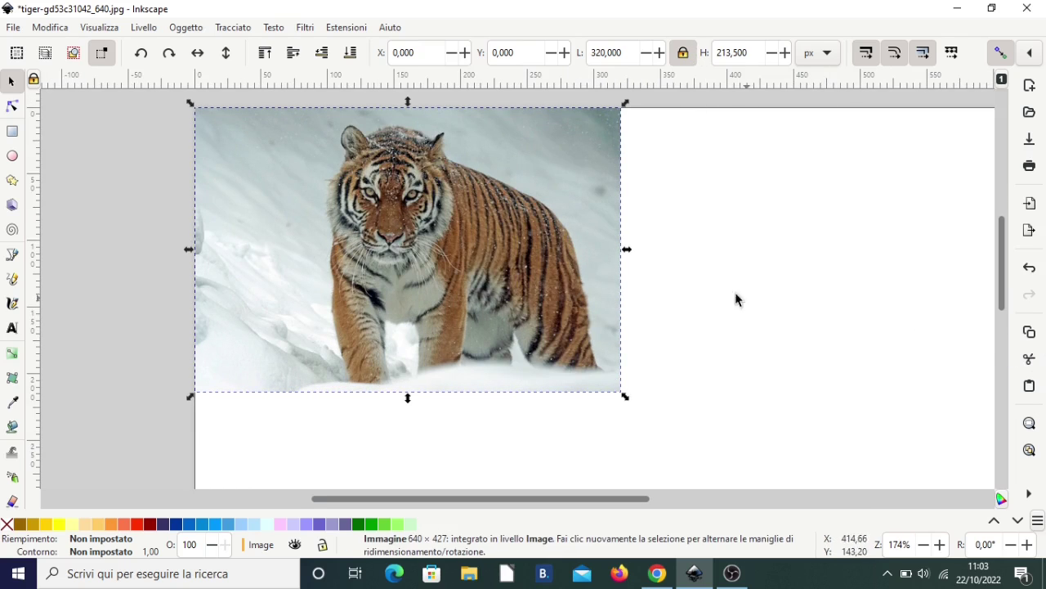
- Open Vettorizza bitmap (Trace Bitmap) from the Tracciato menu for the scaled tiger photo
click(229, 29)
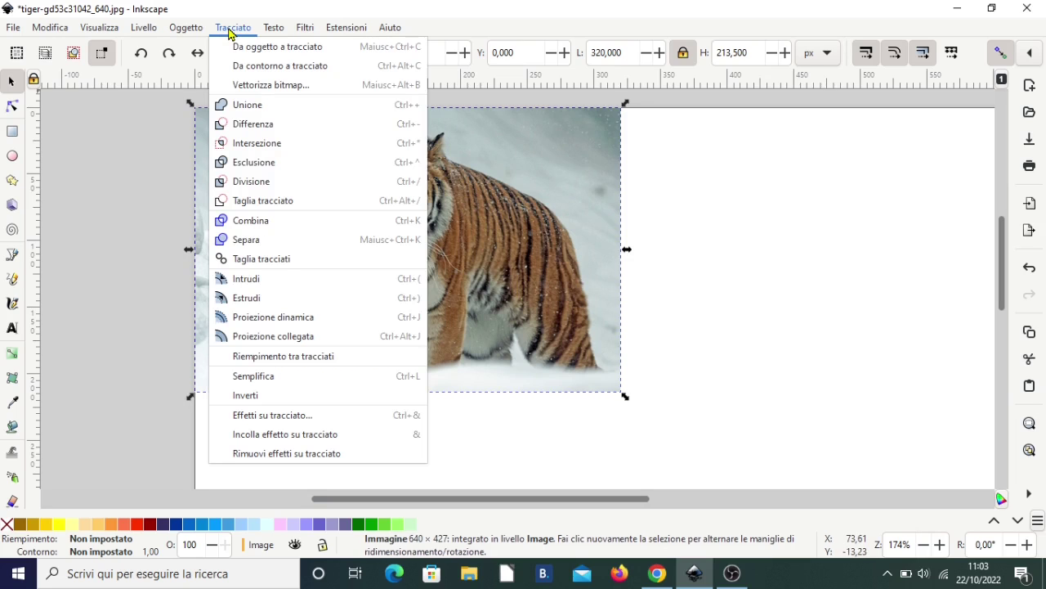
click(243, 33)
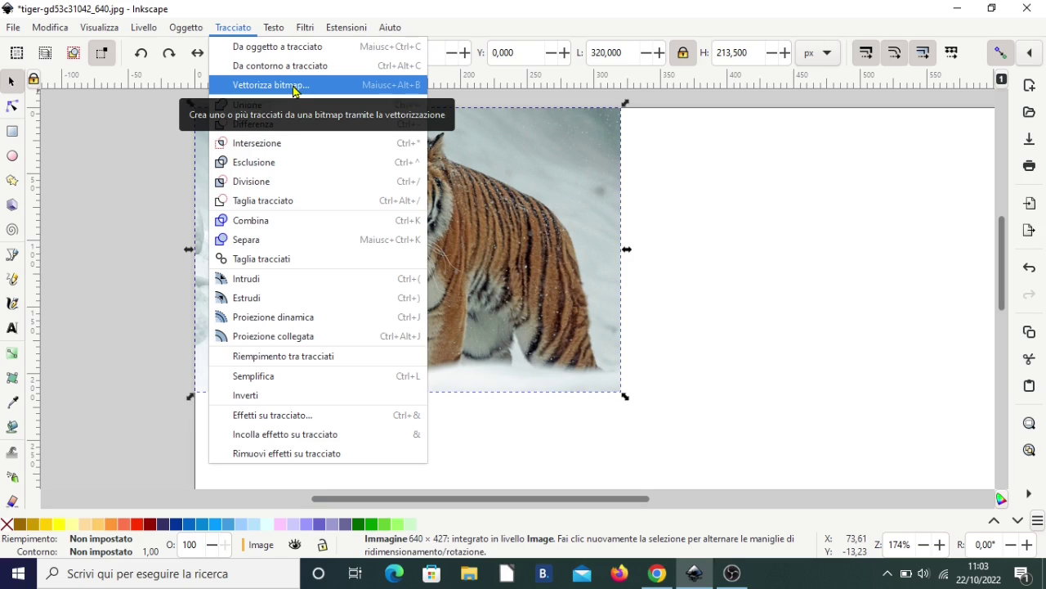
click(406, 511)
drag(425, 499, 477, 499)
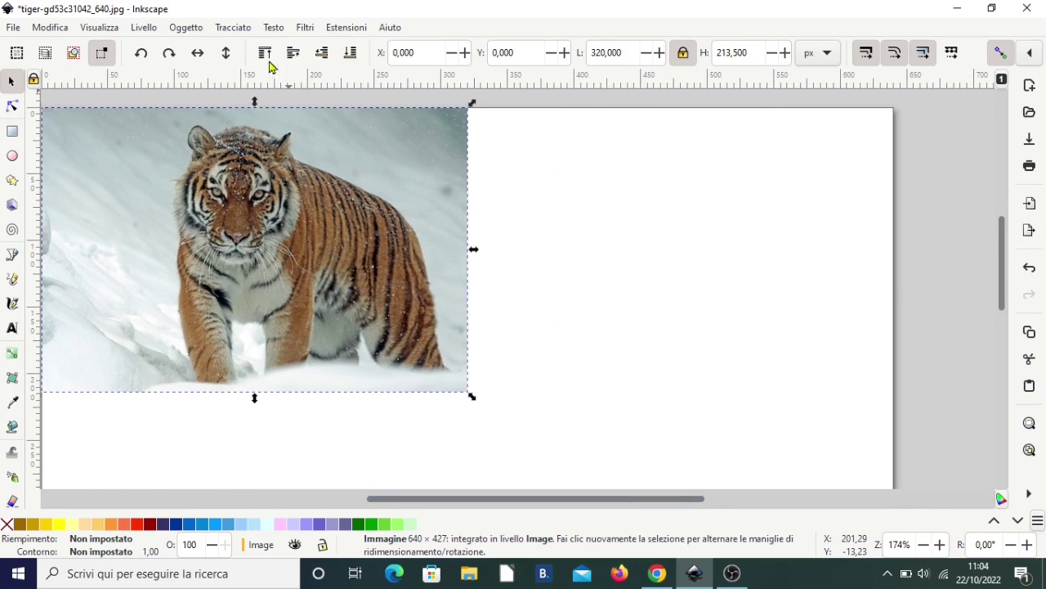
click(233, 27)
click(258, 86)
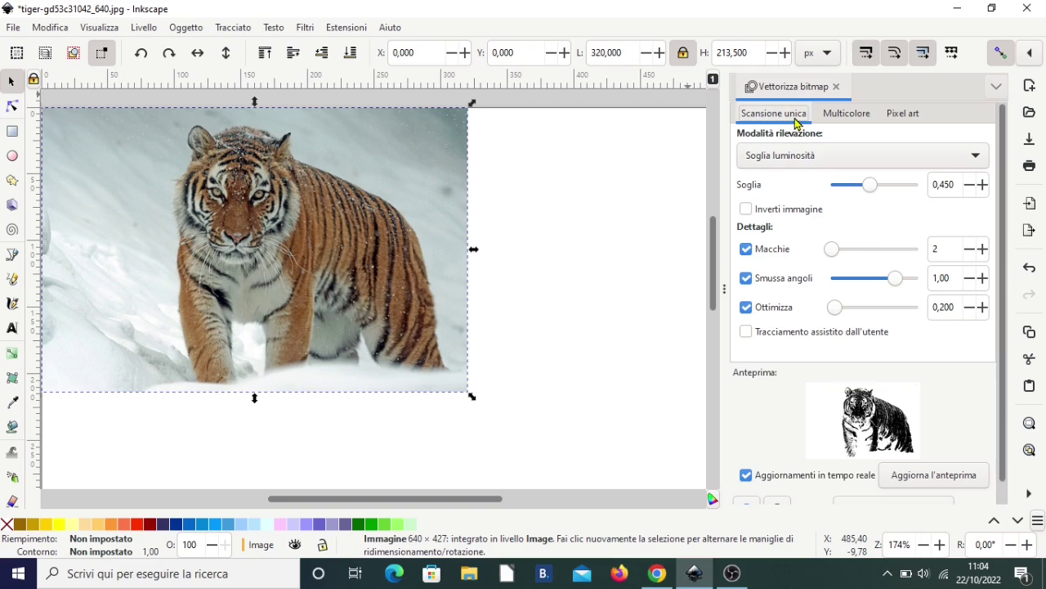
click(847, 116)
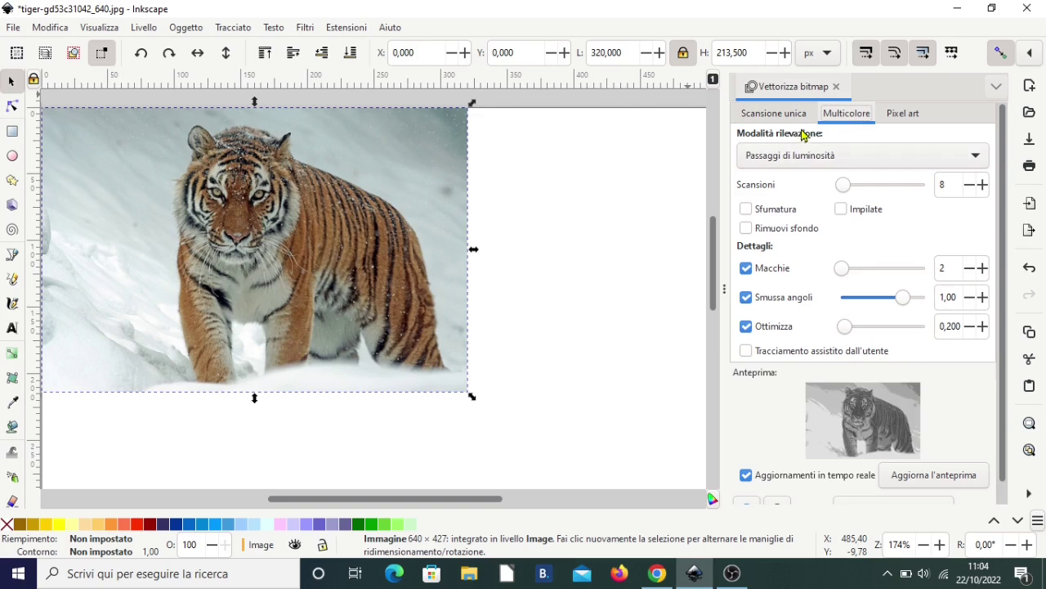
click(773, 117)
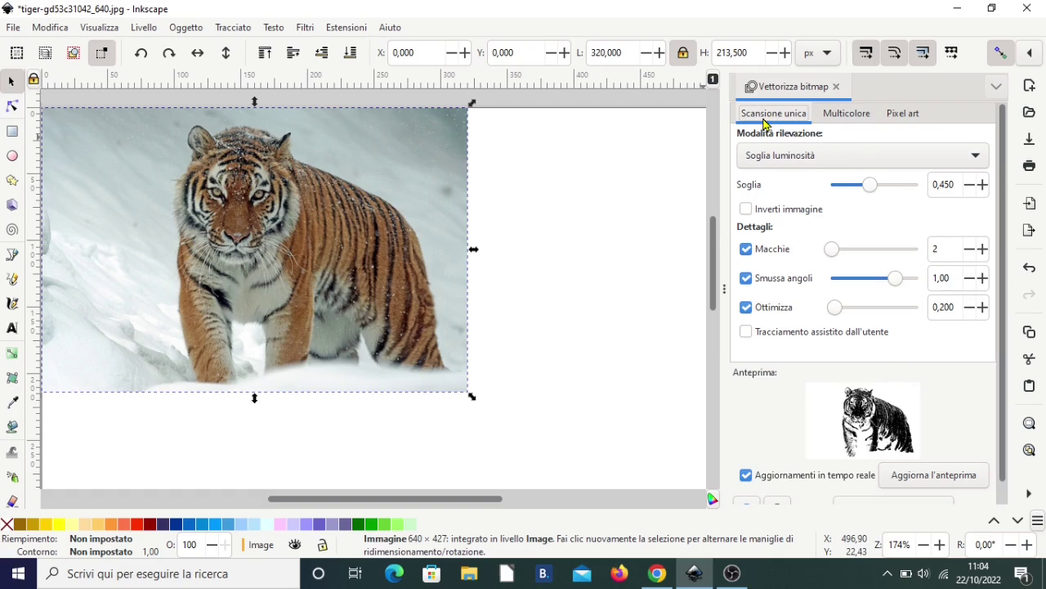
click(800, 161)
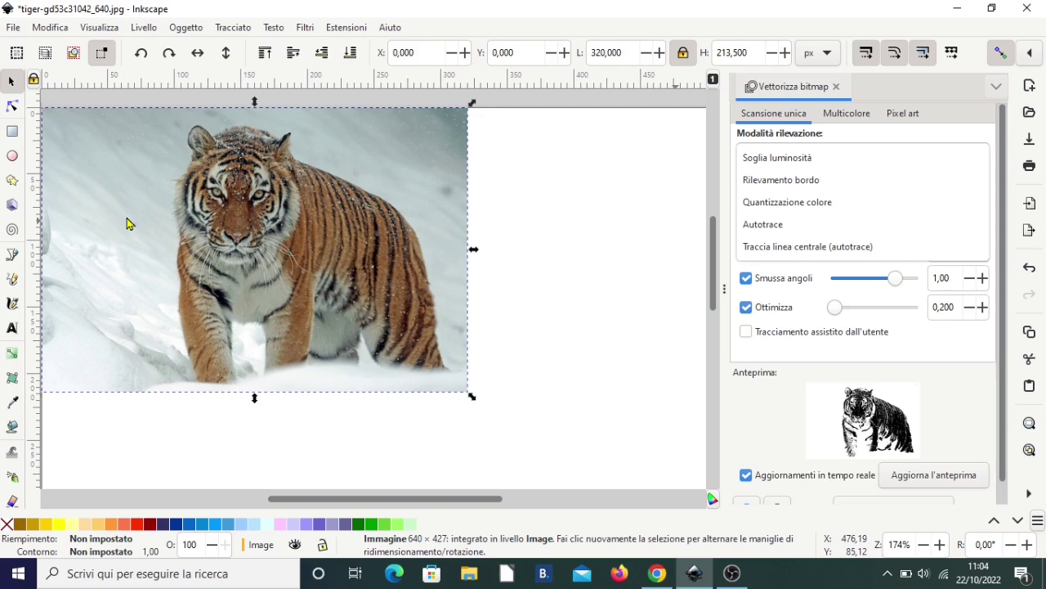
click(217, 499)
drag(275, 498, 229, 499)
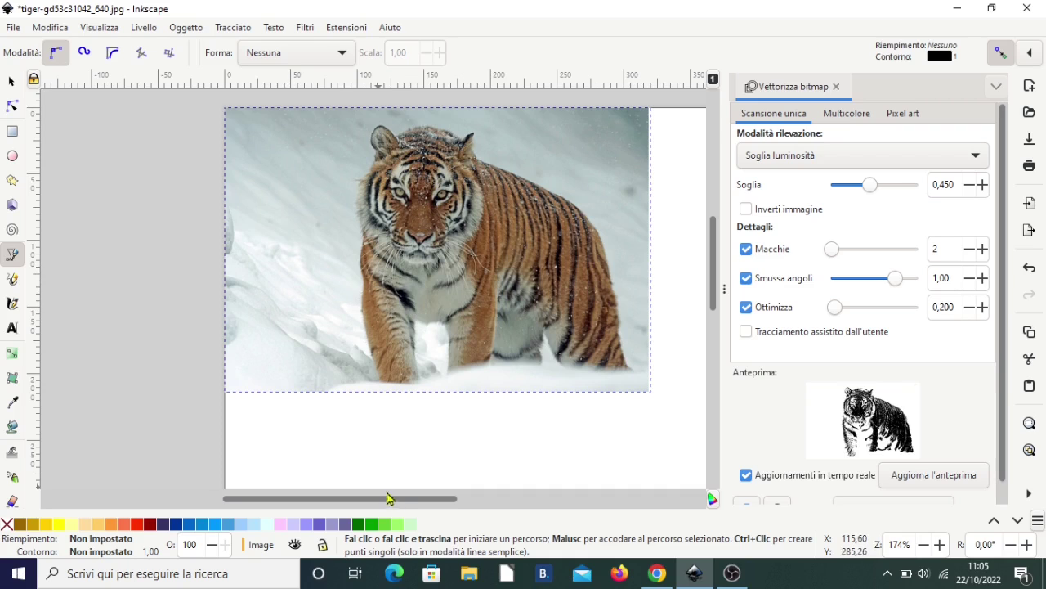
drag(404, 498, 440, 508)
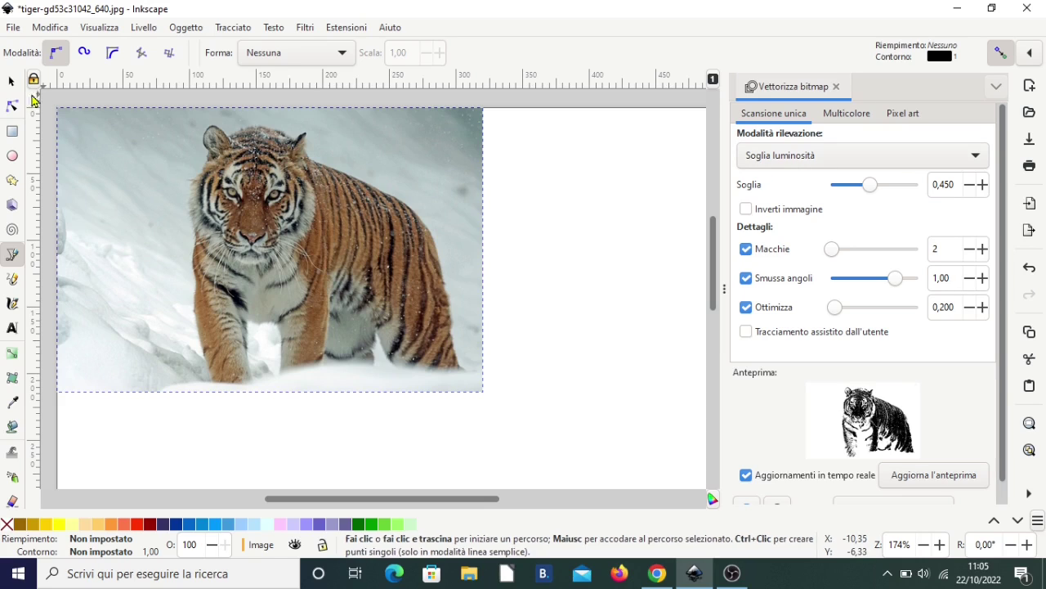
click(11, 81)
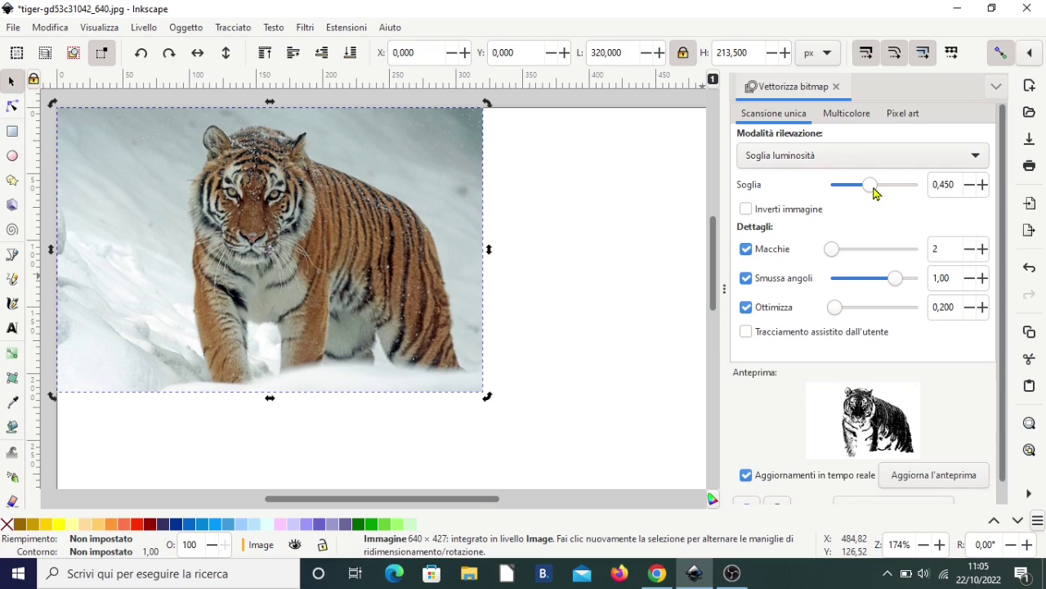
- Set the brightness threshold to 0.355, leave image inversion off, and apply the trace
drag(874, 190, 880, 191)
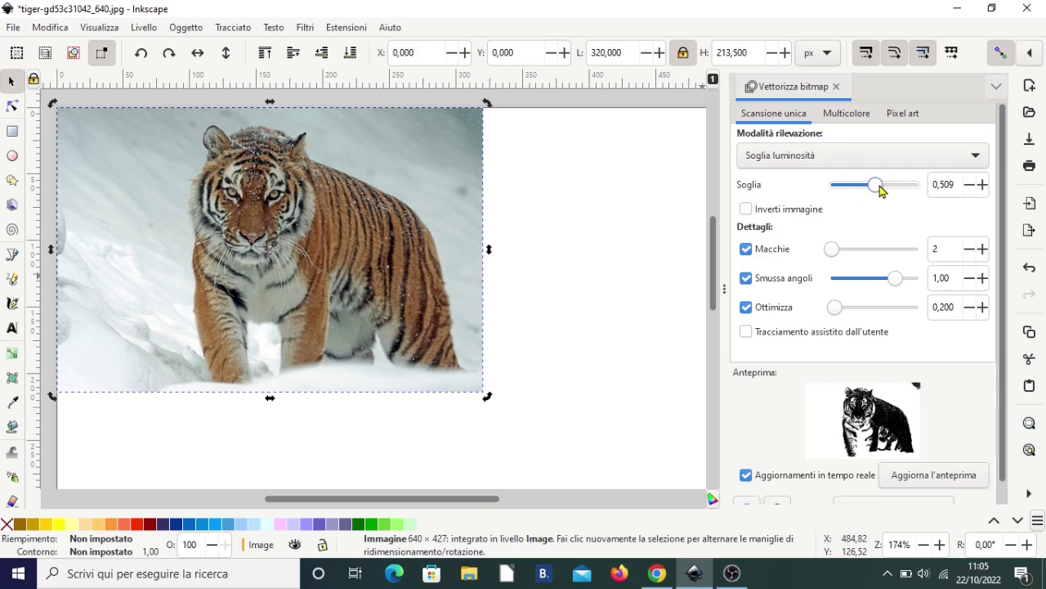
drag(880, 190, 867, 190)
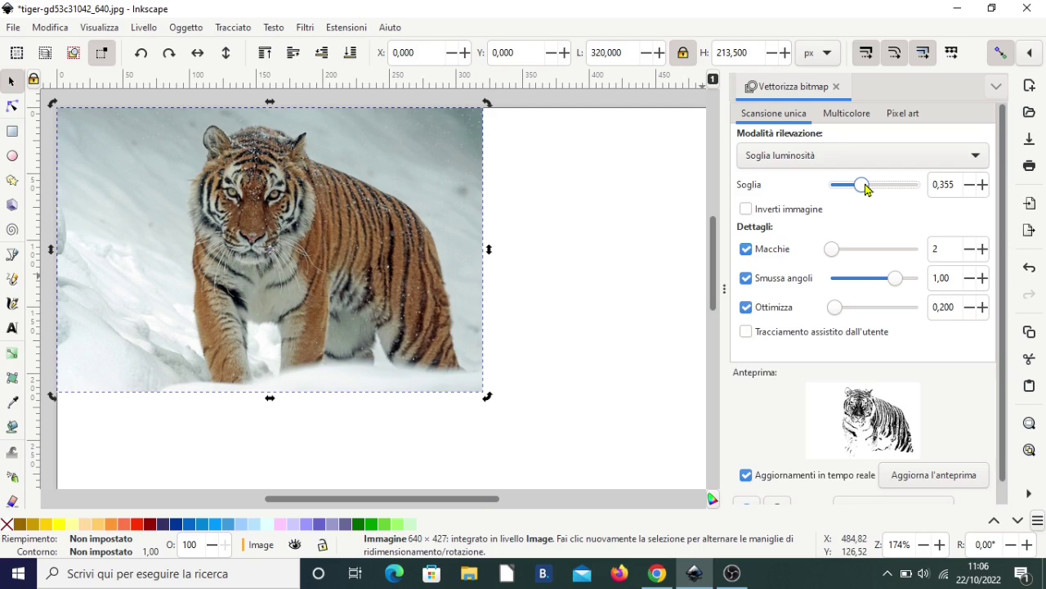
click(747, 211)
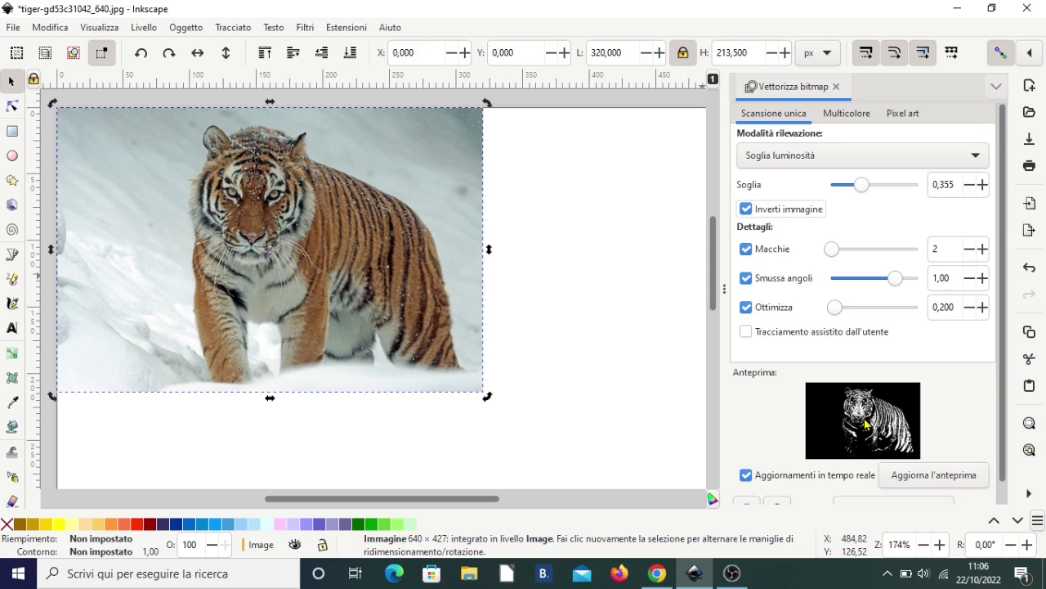
click(746, 209)
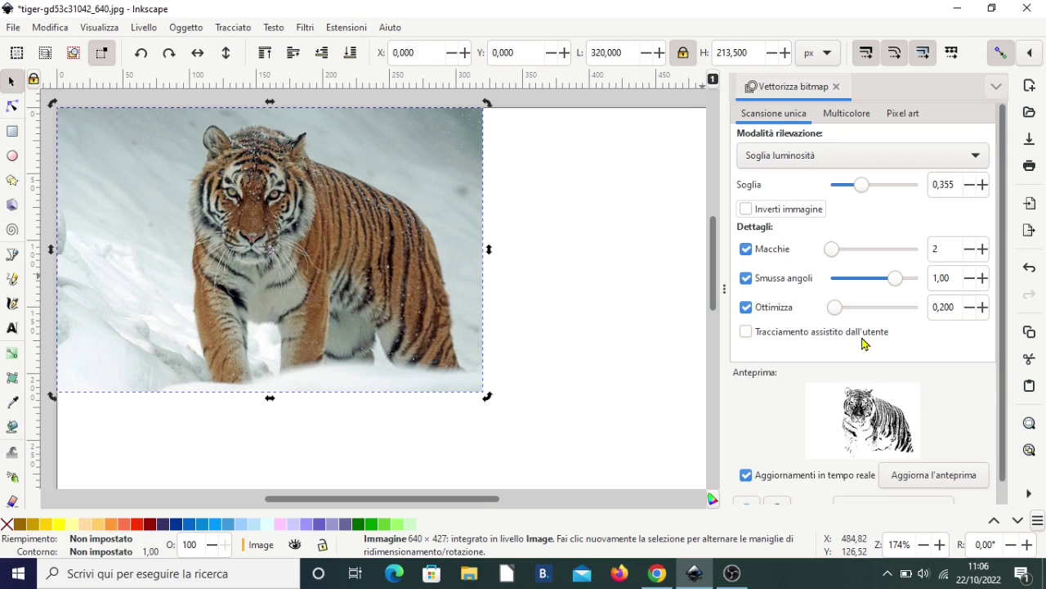
scroll(881, 500, down, 1)
click(880, 499)
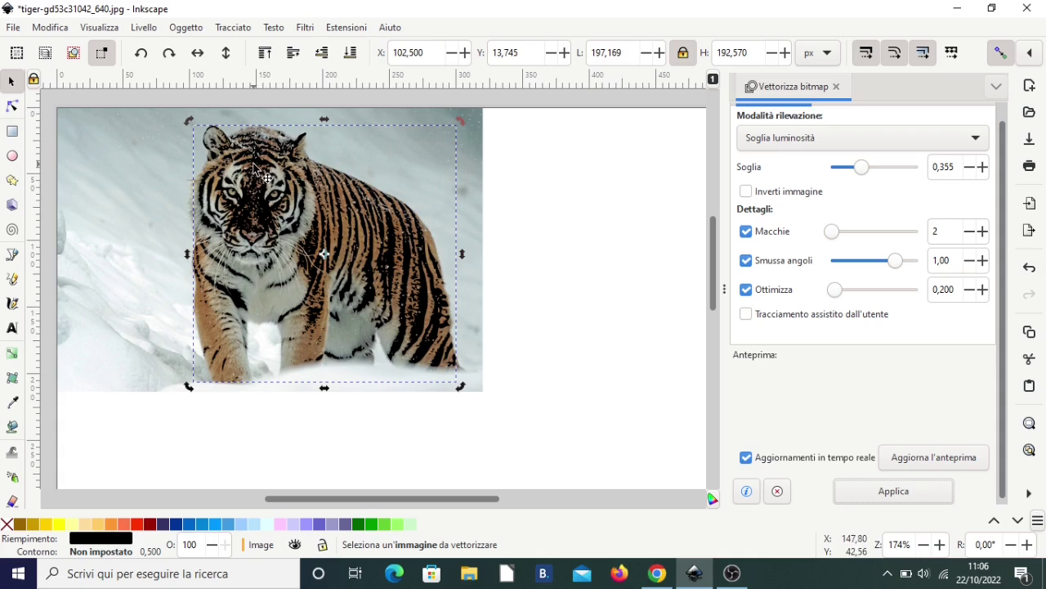
- Drag the 5550-node traced tiger to the right of the photo and zoom in to inspect it
click(12, 84)
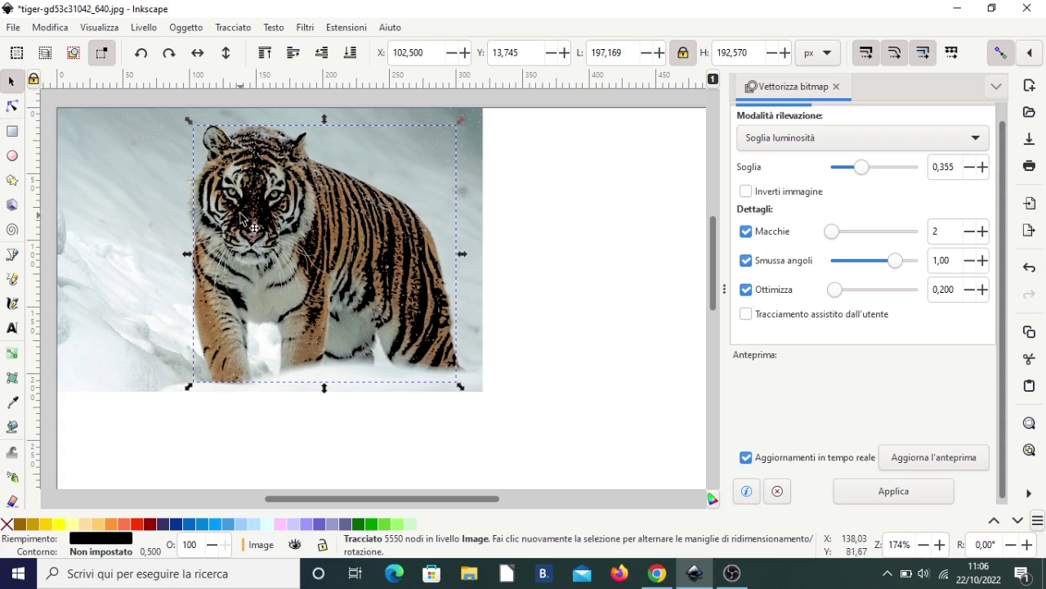
drag(250, 210, 563, 217)
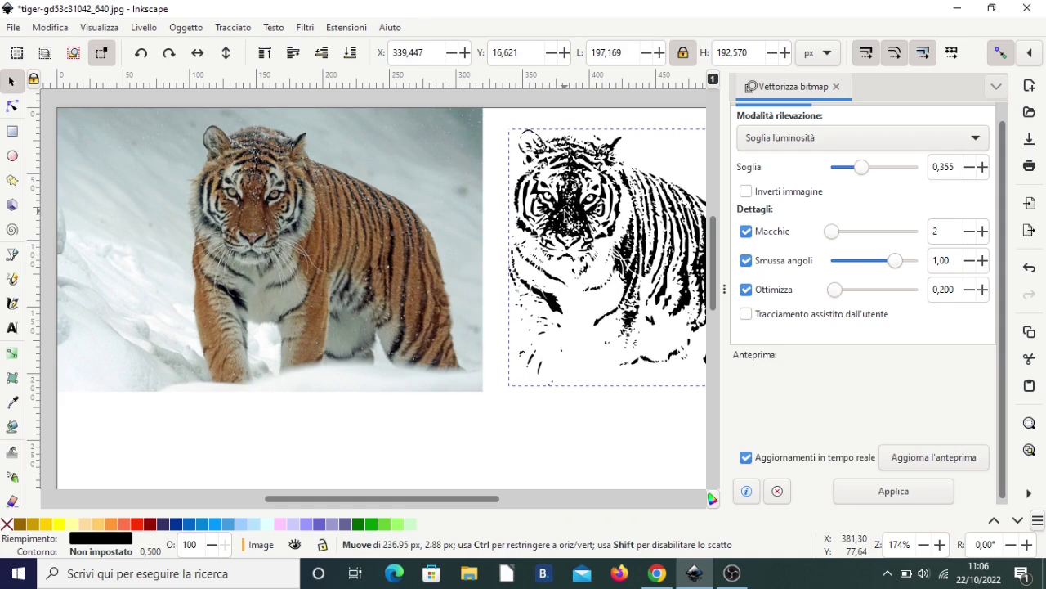
drag(564, 219, 566, 213)
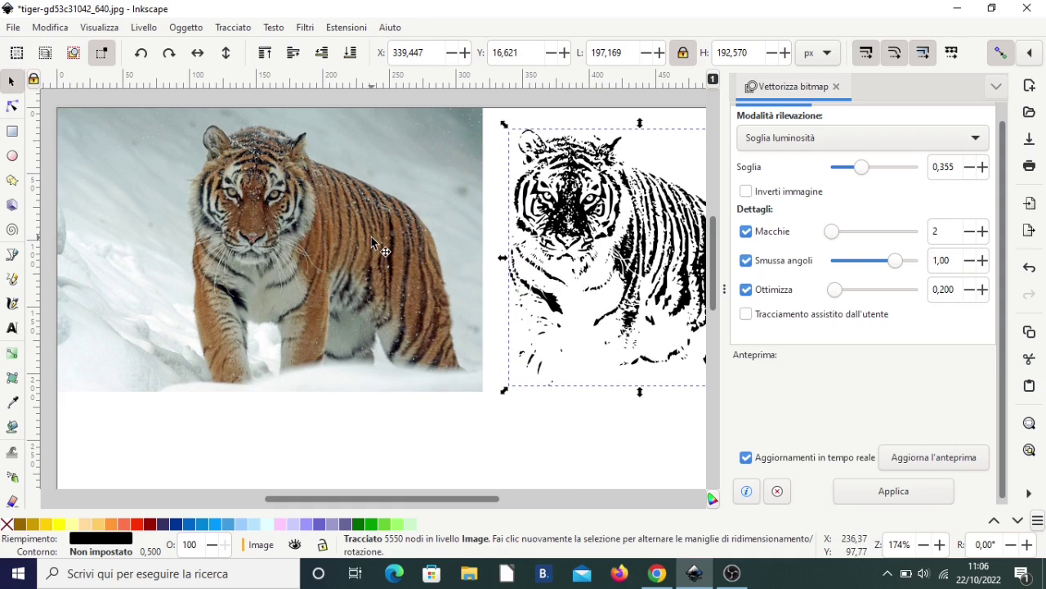
ctrl+scroll(274, 232, up, 1)
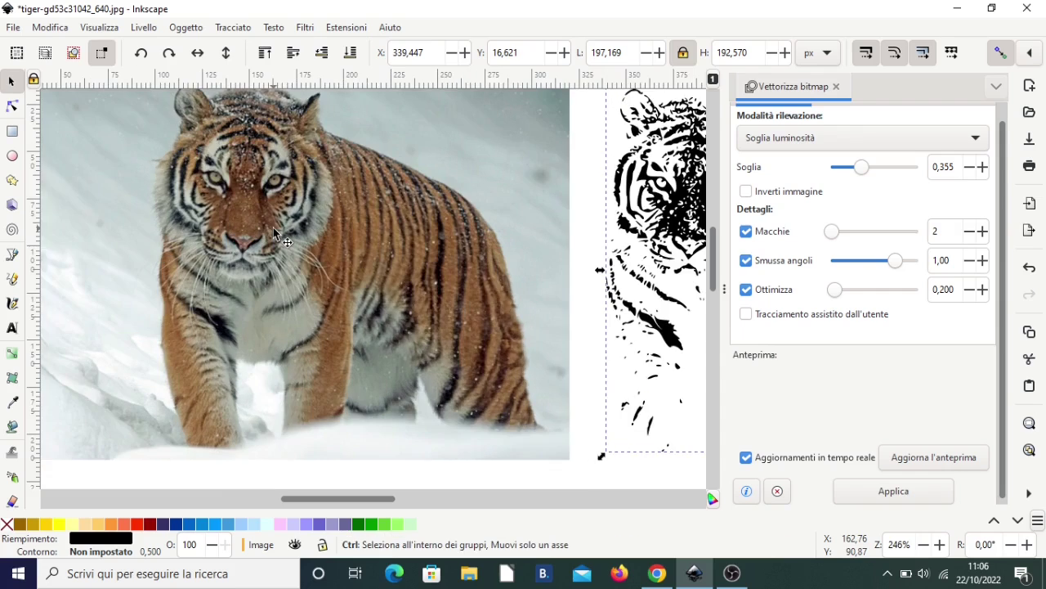
ctrl+scroll(275, 232, up, 1)
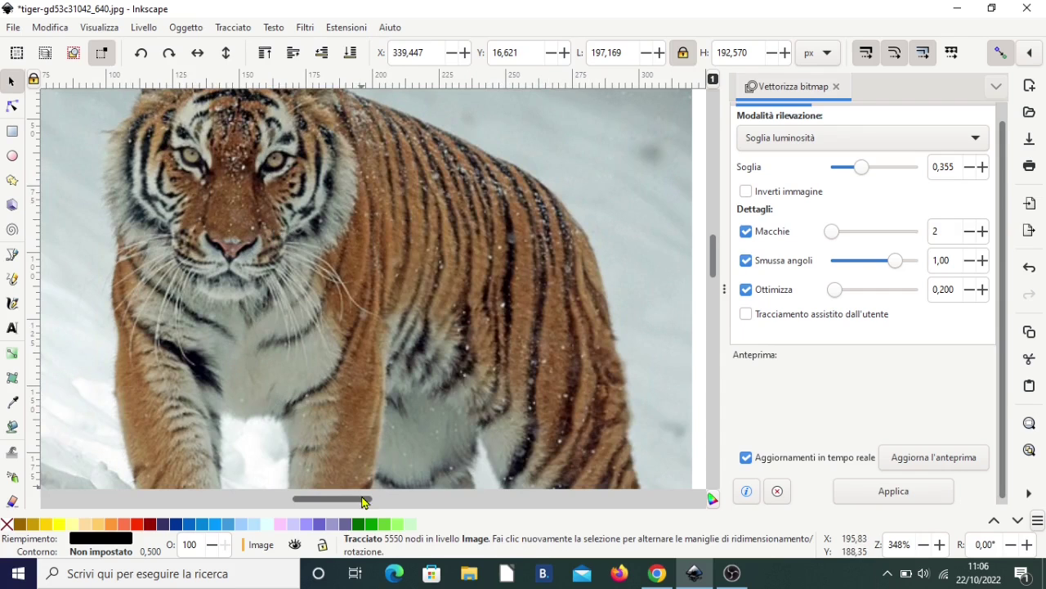
scroll(449, 496, right, 1)
drag(448, 496, 385, 497)
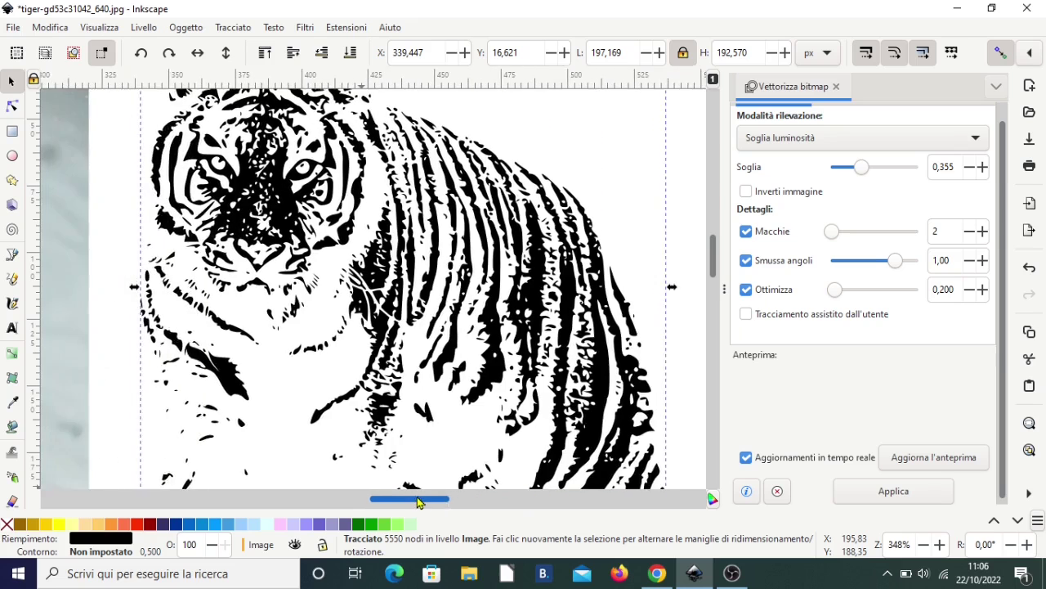
ctrl+scroll(483, 188, up, 1)
ctrl+scroll(482, 188, up, 1)
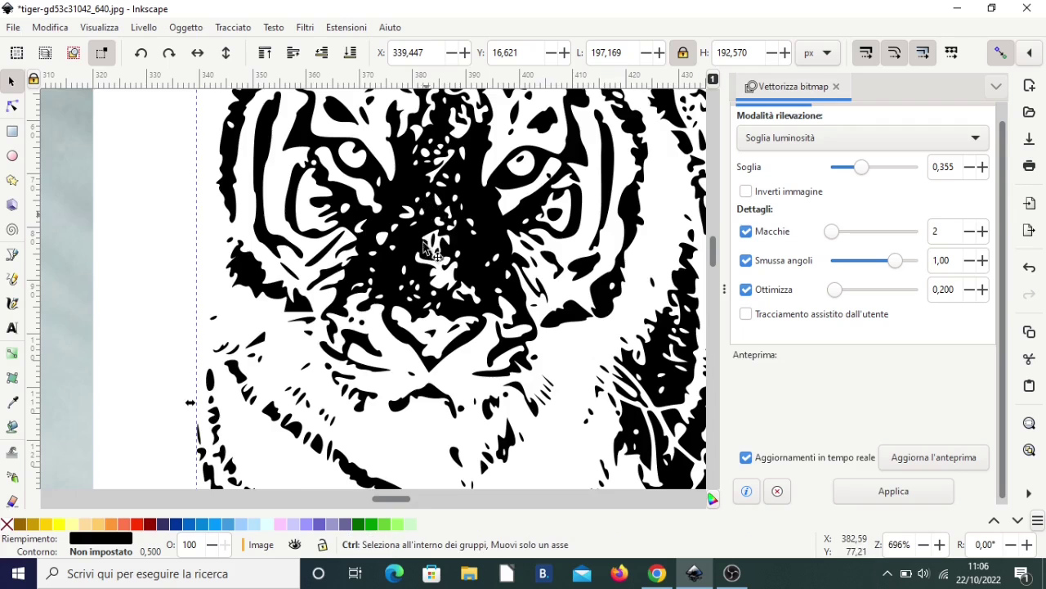
ctrl+scroll(424, 204, down, 1)
ctrl+scroll(424, 220, down, 1)
ctrl+scroll(426, 249, down, 1)
ctrl+scroll(427, 247, down, 1)
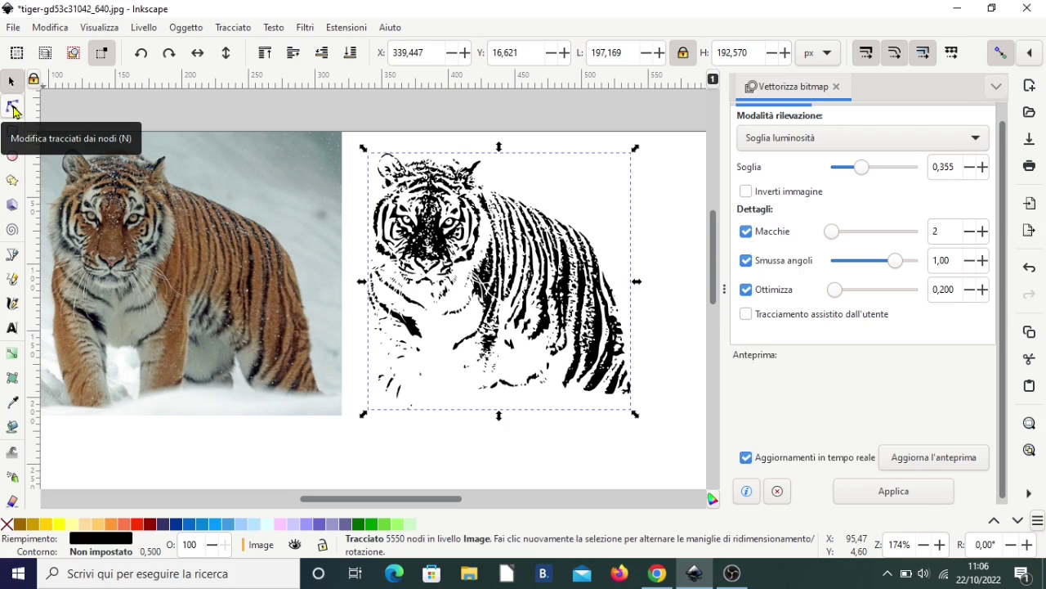
- With the Node tool, nudge a node on a small traced spot and curve its segment
click(12, 107)
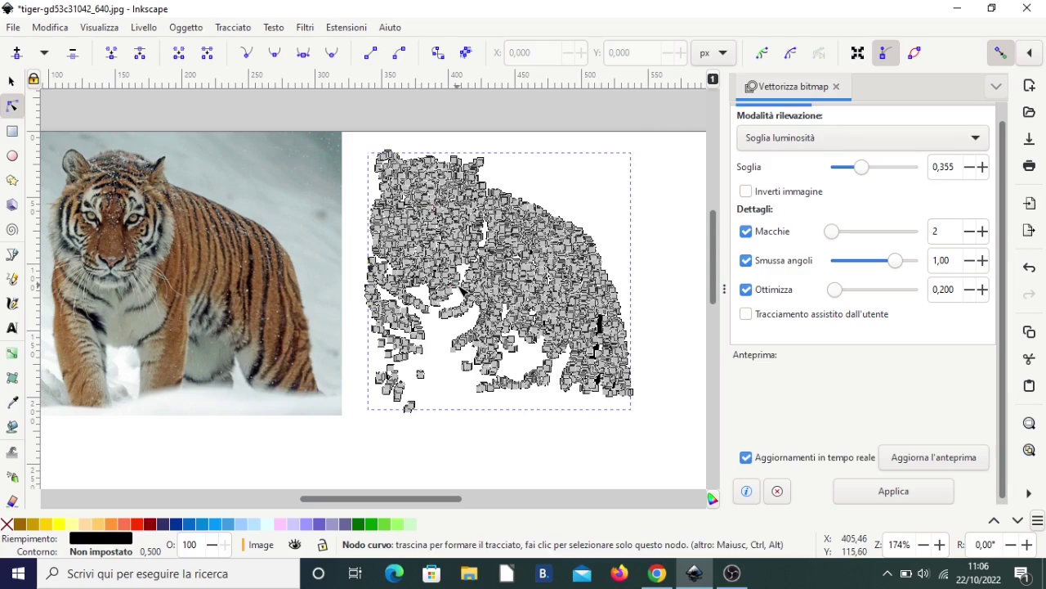
ctrl+scroll(462, 296, up, 1)
ctrl+scroll(462, 296, up, 1)
ctrl+scroll(451, 309, up, 1)
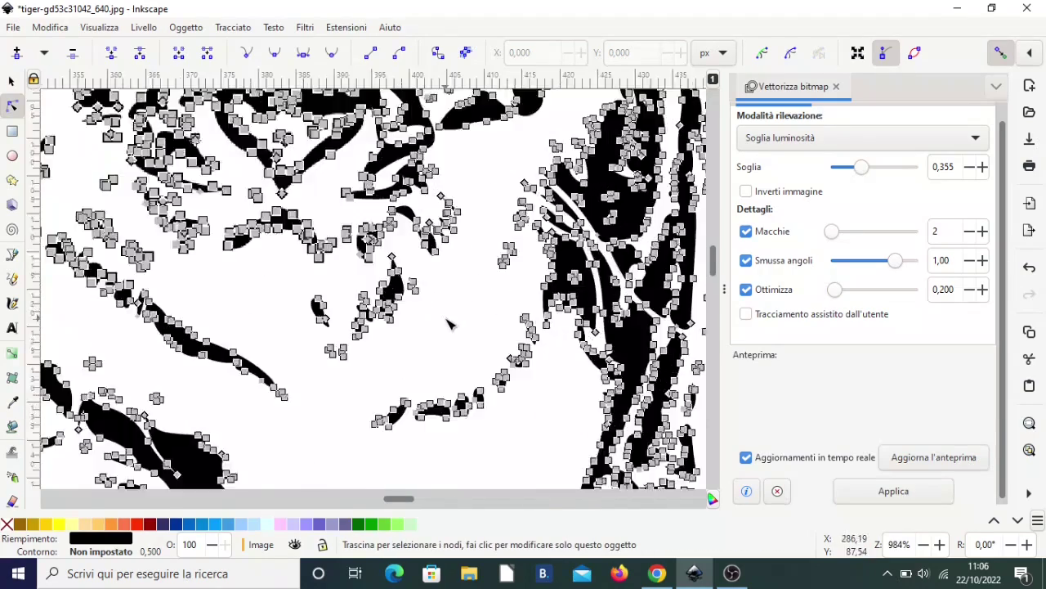
ctrl+scroll(425, 299, up, 2)
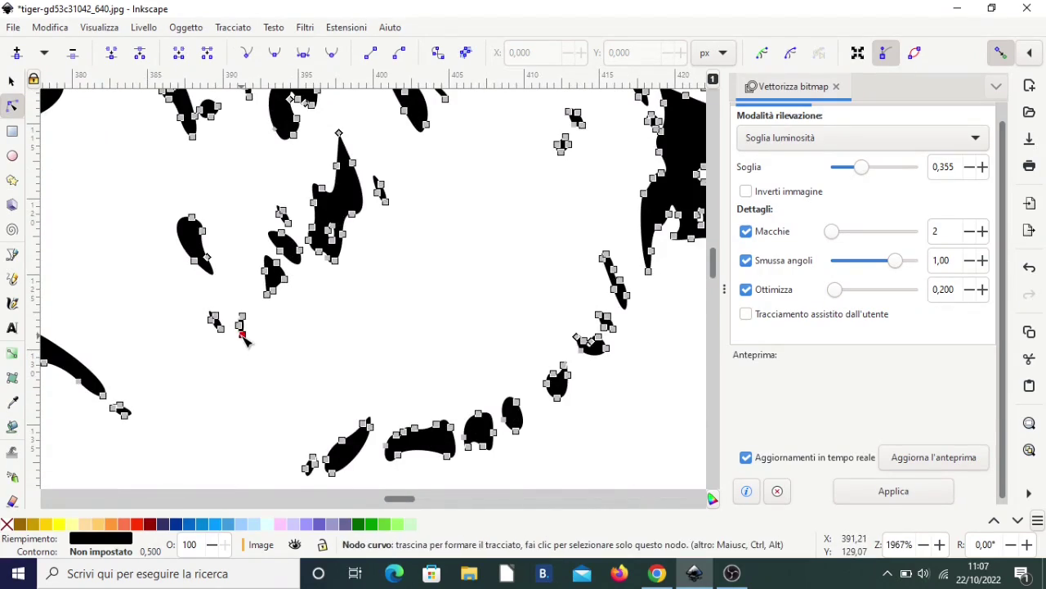
drag(251, 348, 248, 336)
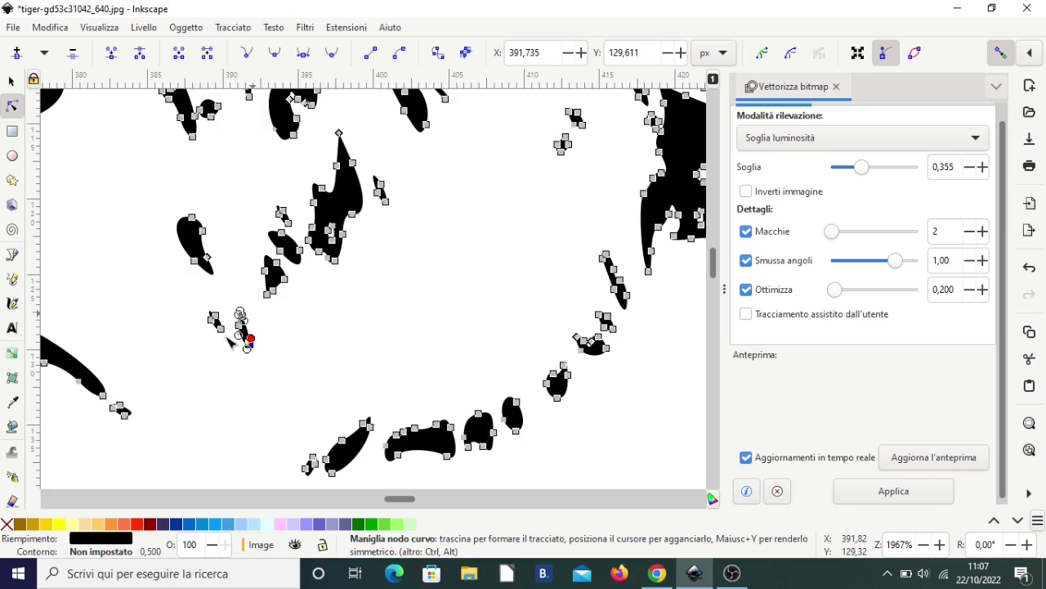
drag(238, 333, 247, 346)
- Zoom back out and return to the Selector tool with the whole trace selected
scroll(247, 346, down, 2)
scroll(247, 347, down, 1)
scroll(248, 327, down, 2)
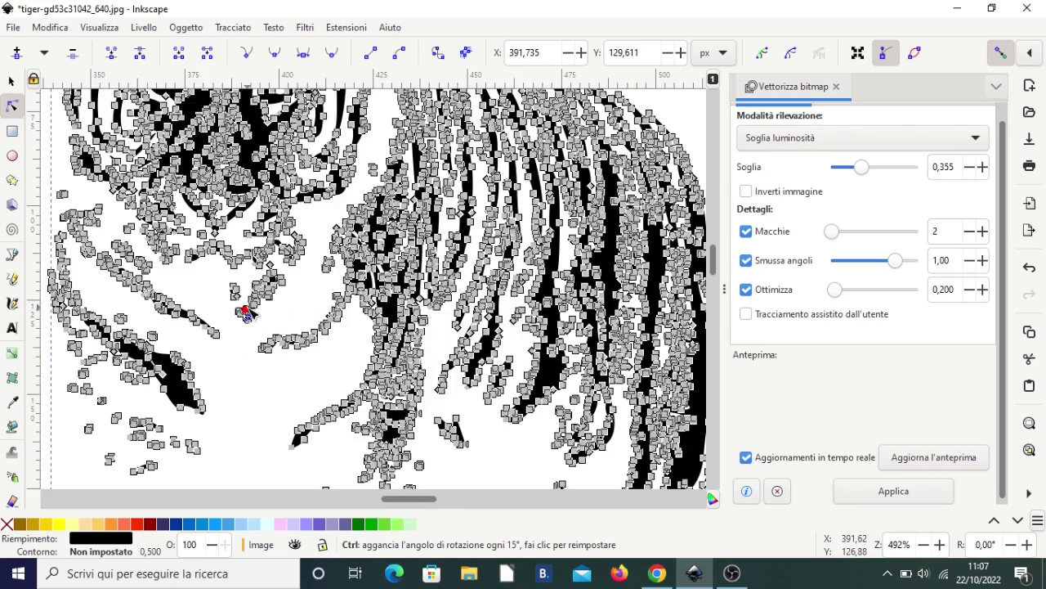
scroll(247, 312, down, 2)
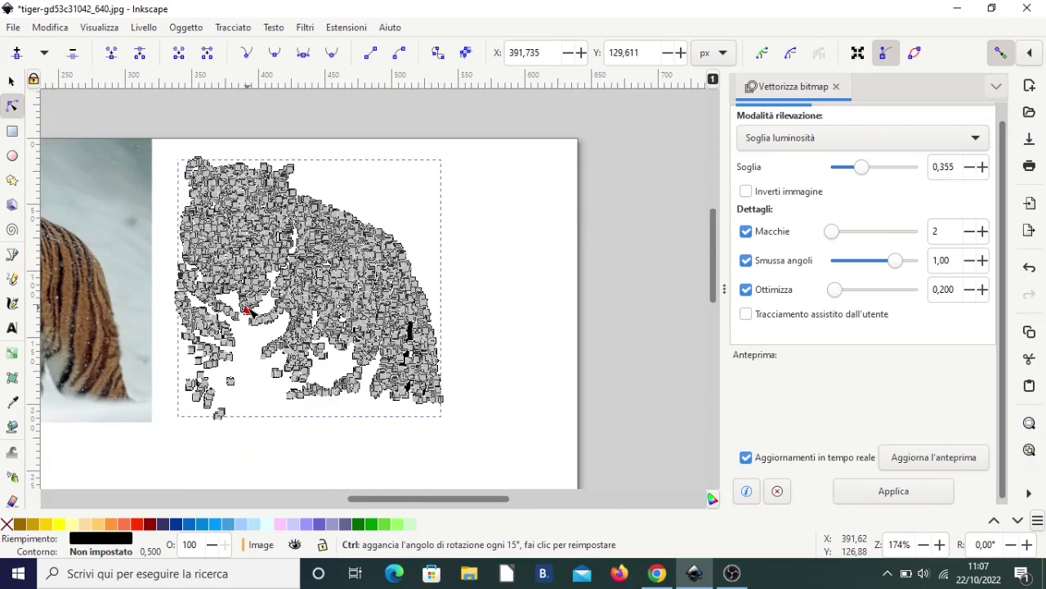
scroll(247, 312, down, 2)
drag(350, 499, 270, 507)
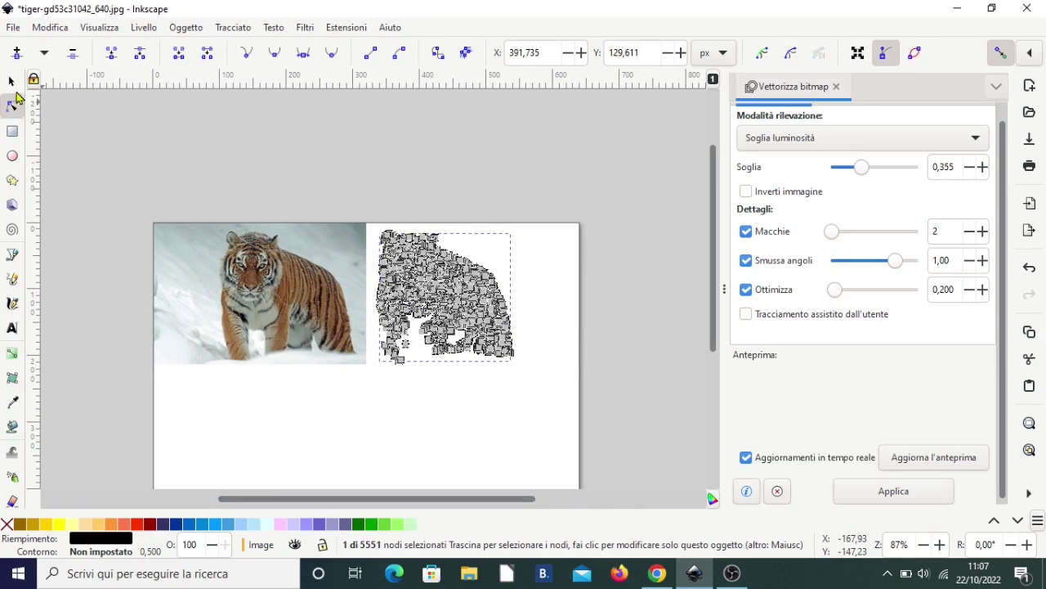
click(11, 81)
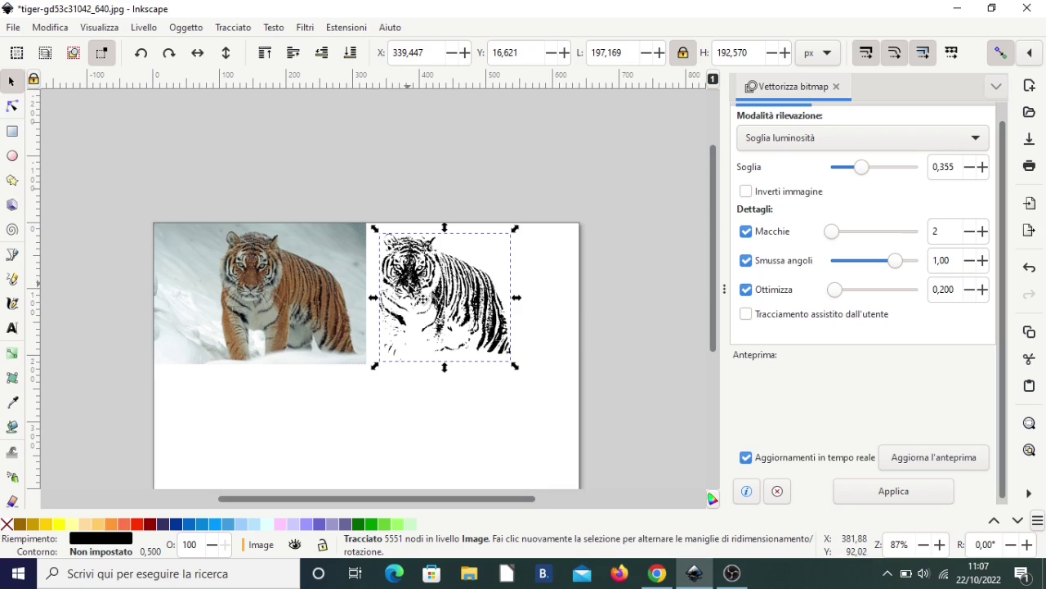
- Refresh the trace preview (Aggiorna l'anteprima) and select the original tiger photo
click(946, 462)
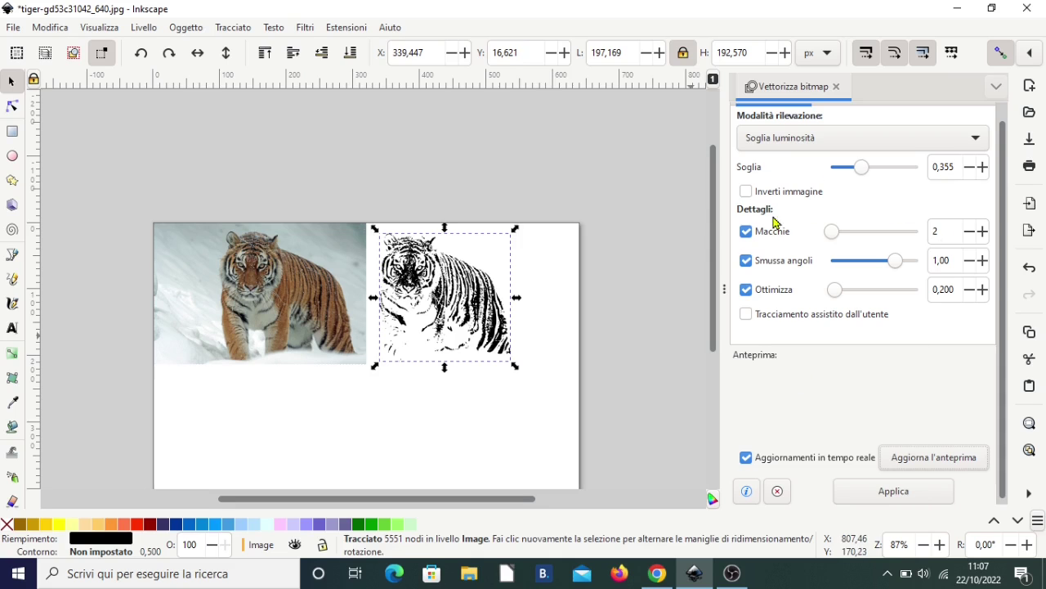
click(318, 291)
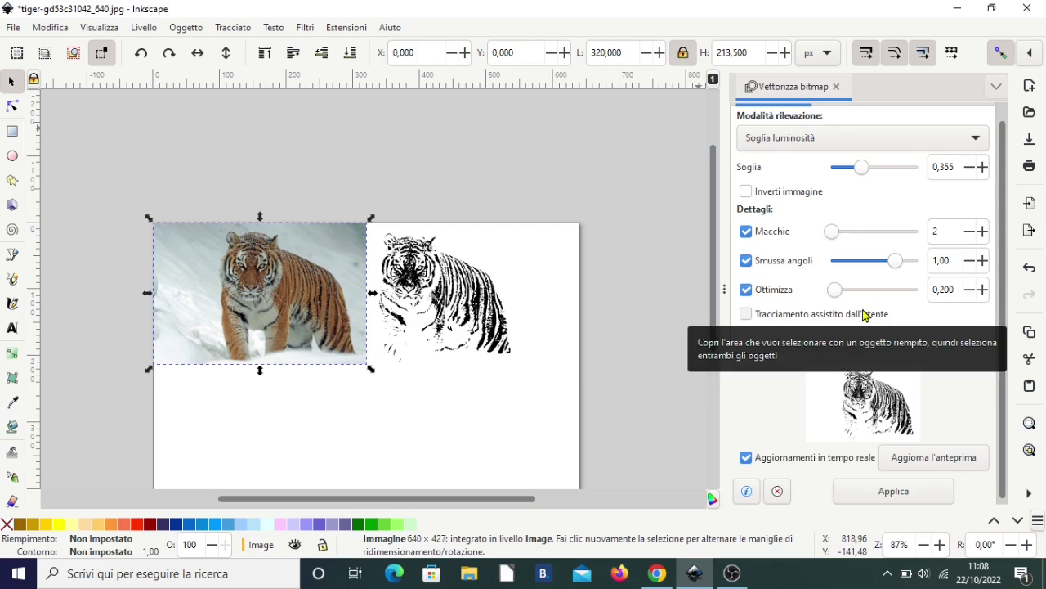
- Trace the photo with speckles 445, corner smoothing 0.61 and optimisation 2.318
click(843, 291)
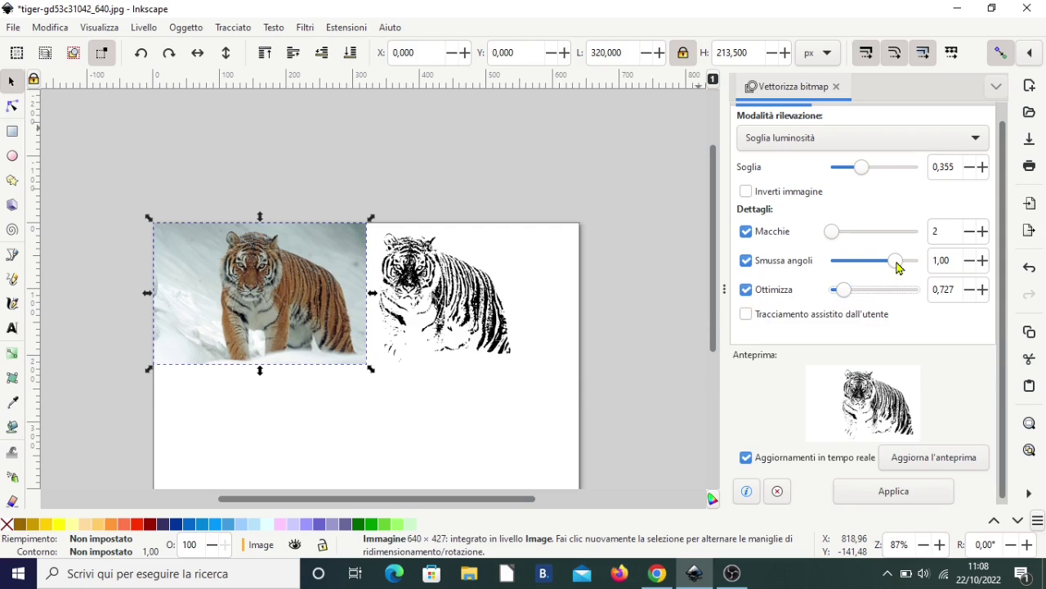
drag(896, 260, 888, 260)
drag(833, 232, 840, 231)
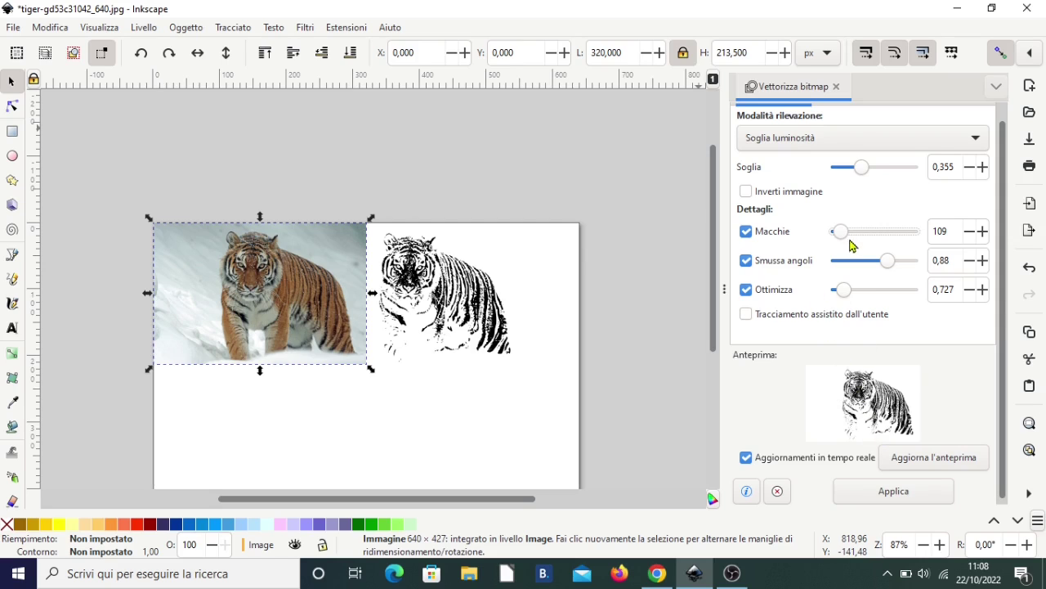
mouse_move(841, 232)
mouse_down()
mouse_move(870, 232)
mouse_move(870, 290)
mouse_up()
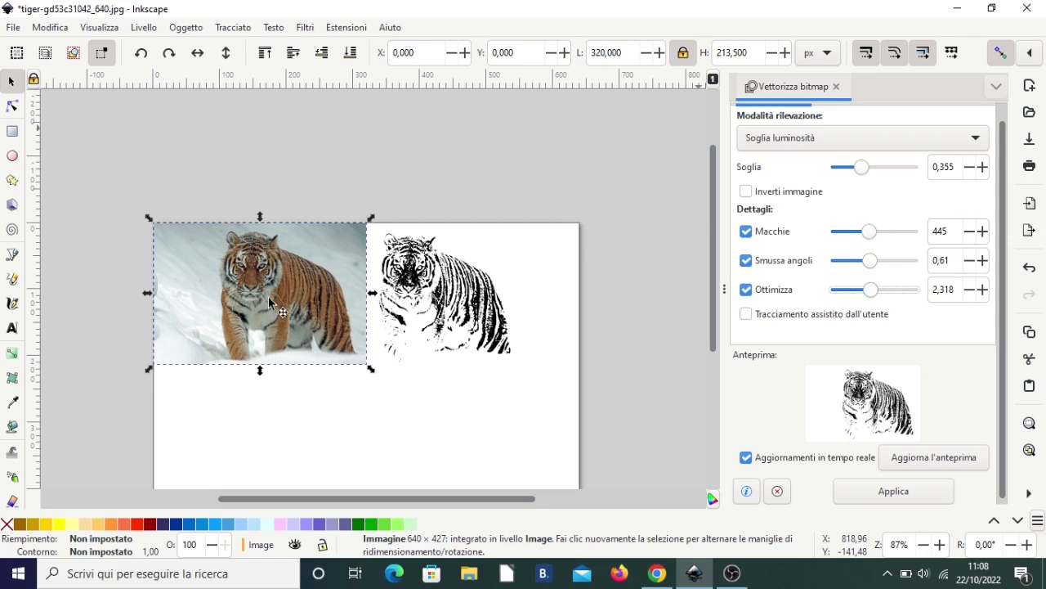
click(893, 491)
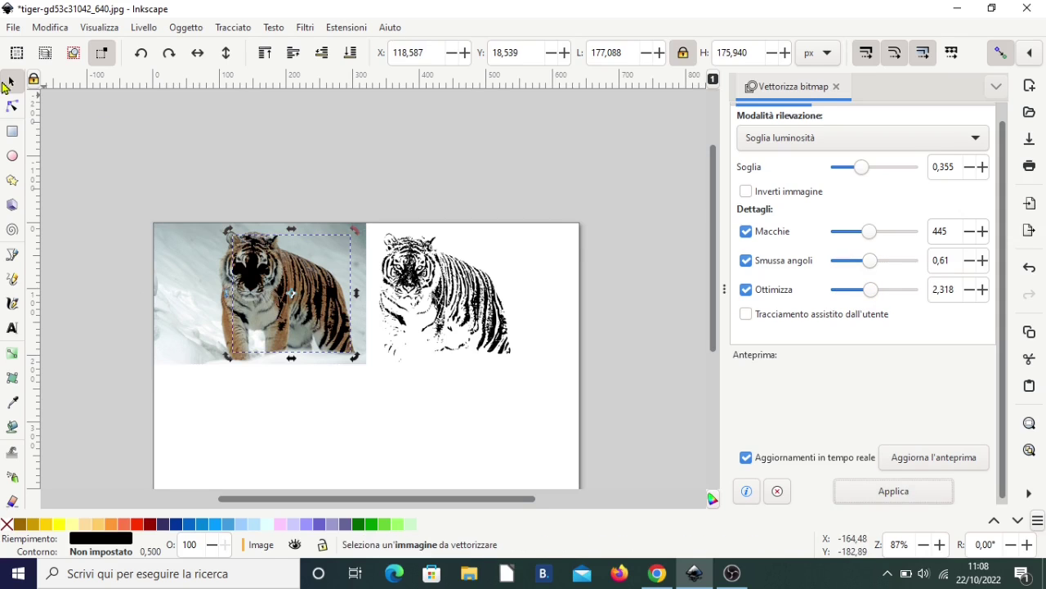
- Drag the 2760-node test trace below the first trace, inspect it, then delete it
mouse_move(266, 292)
mouse_down()
mouse_move(440, 421)
mouse_move(425, 417)
mouse_up()
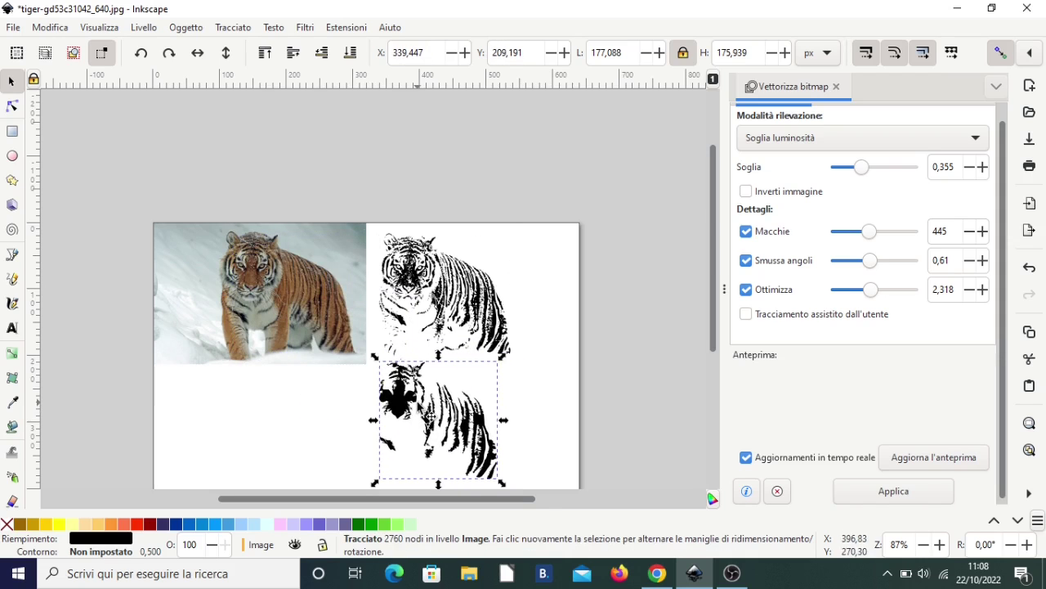
scroll(424, 417, up, 2)
scroll(424, 417, up, 2)
scroll(423, 305, down, 7)
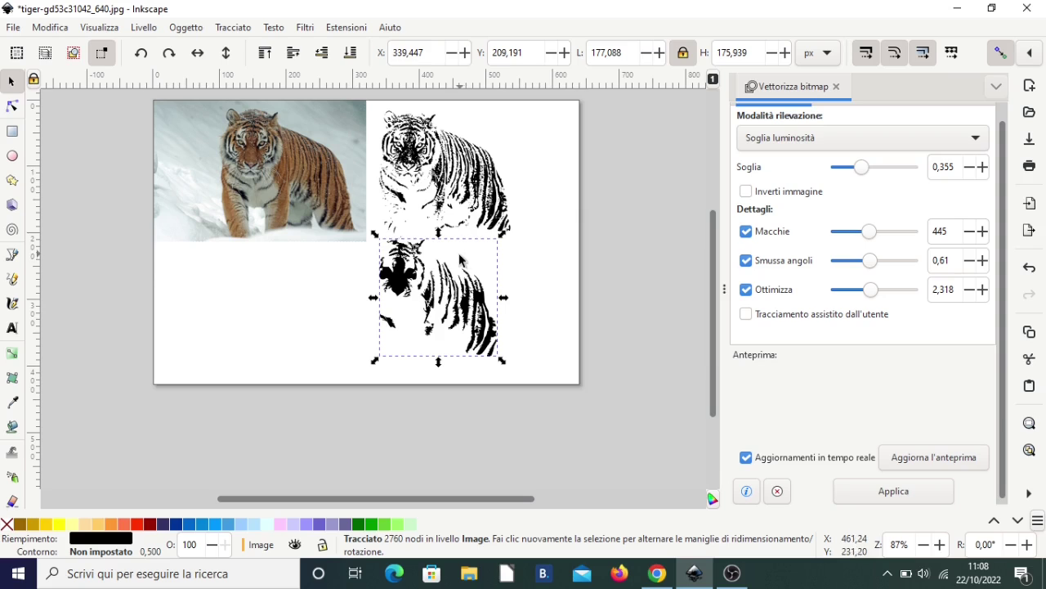
key(Delete)
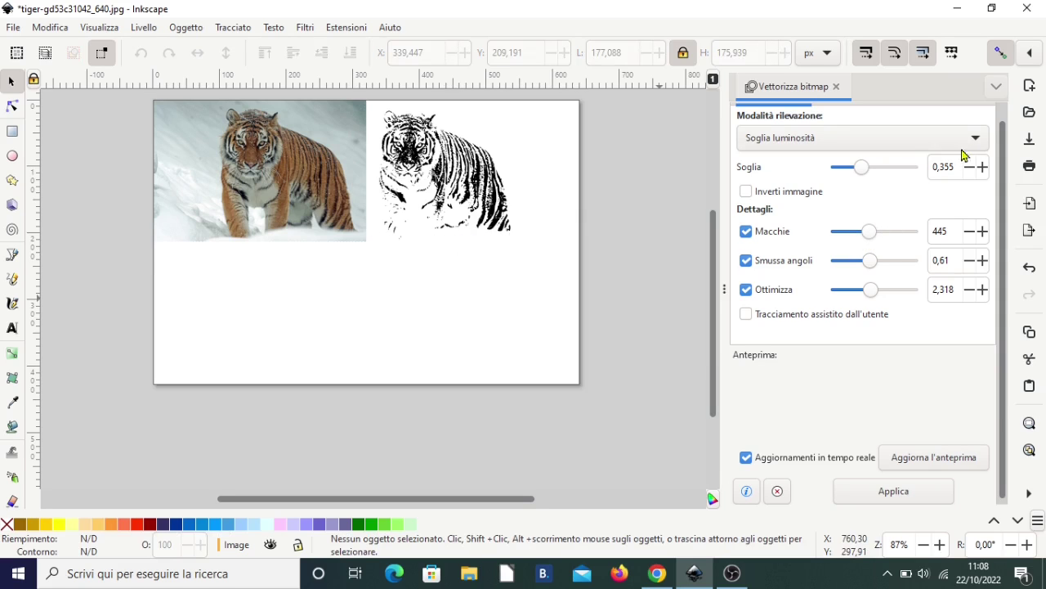
- Reopen Vettorizza bitmap with the tiger photo selected
click(837, 86)
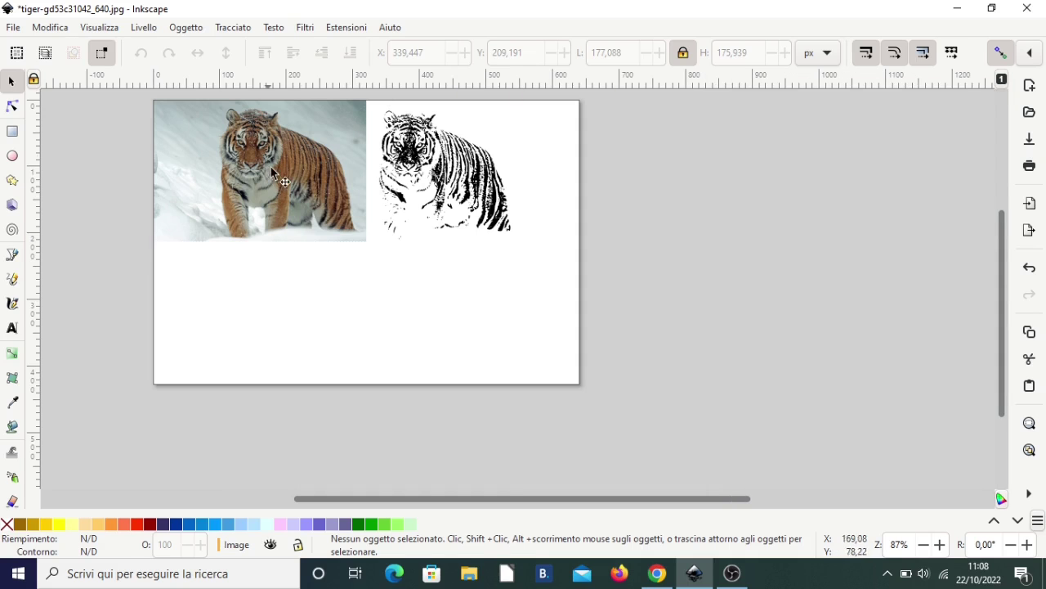
click(270, 167)
click(233, 27)
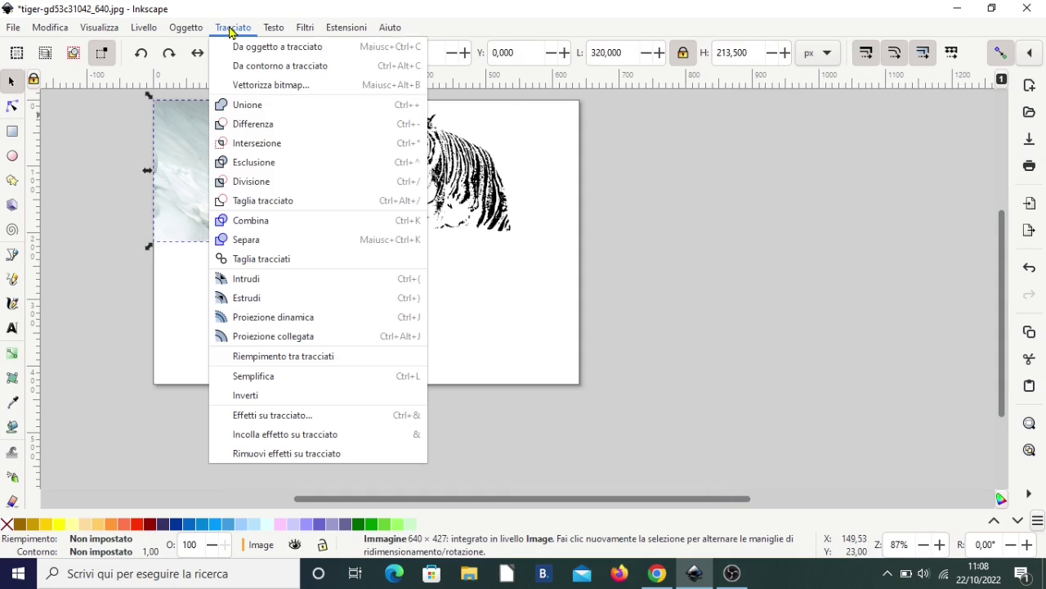
click(261, 85)
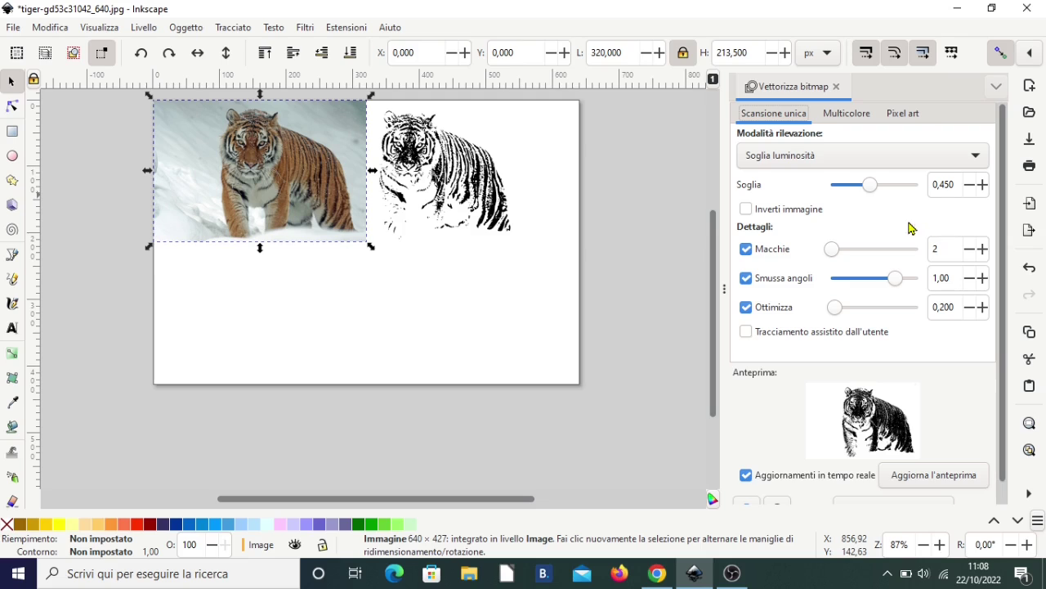
- Trace with Rilevamento bordo (edge detection) at edge threshold 0.918
click(973, 157)
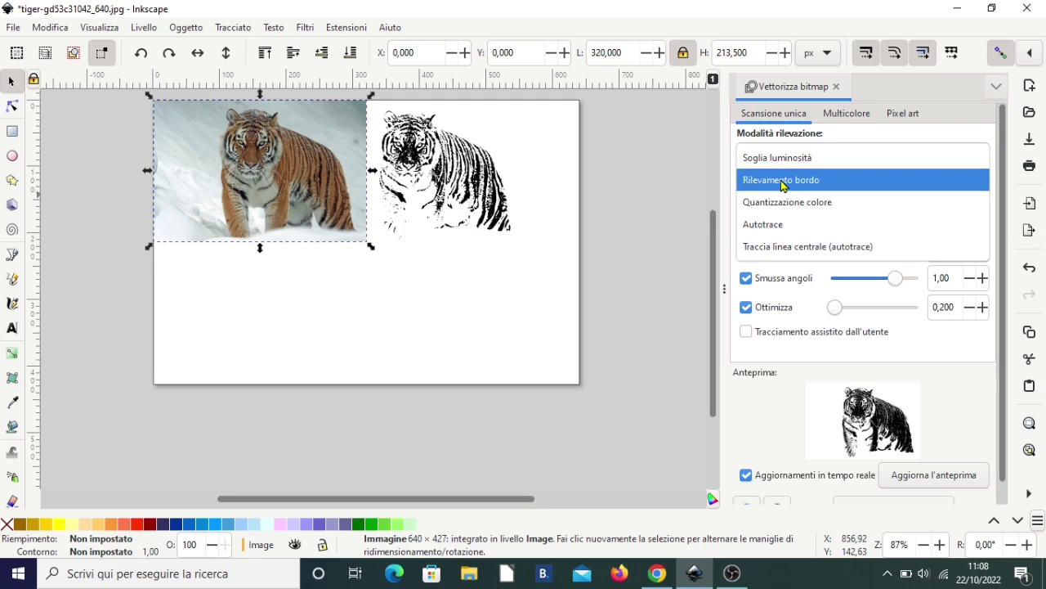
click(781, 182)
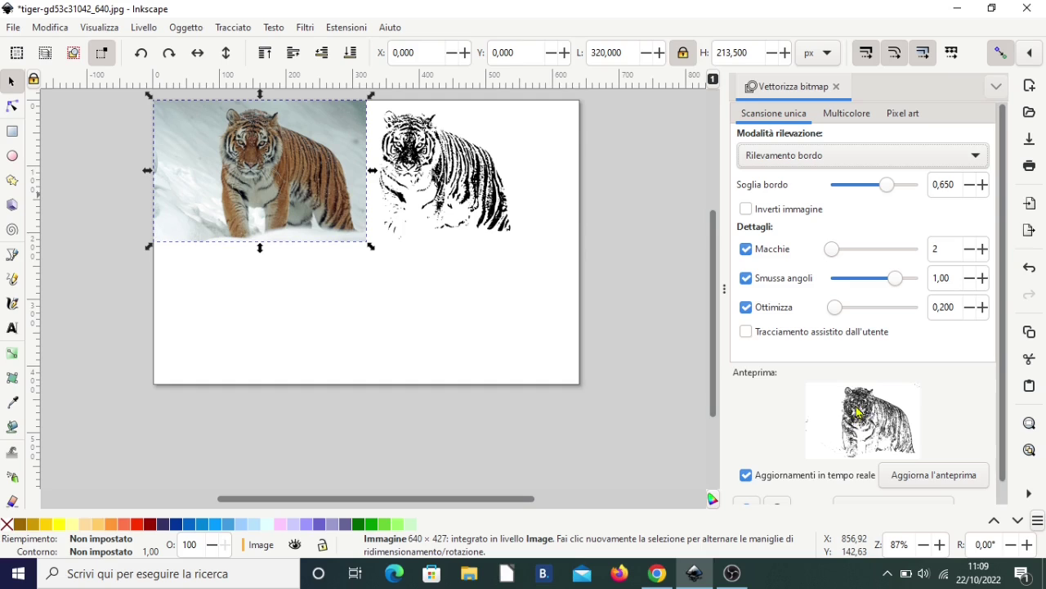
drag(887, 184, 910, 193)
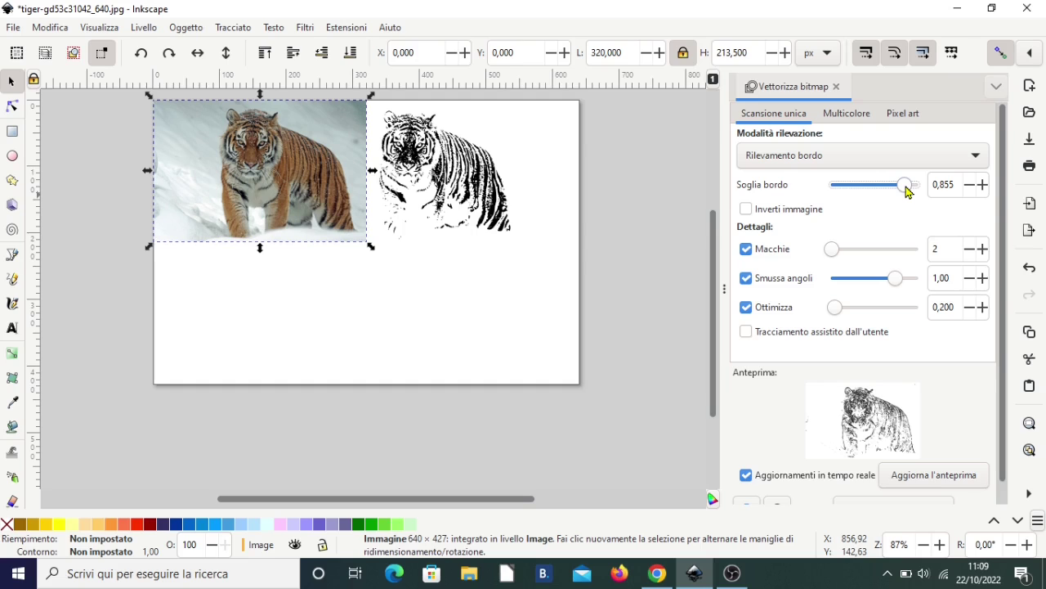
drag(906, 191, 910, 190)
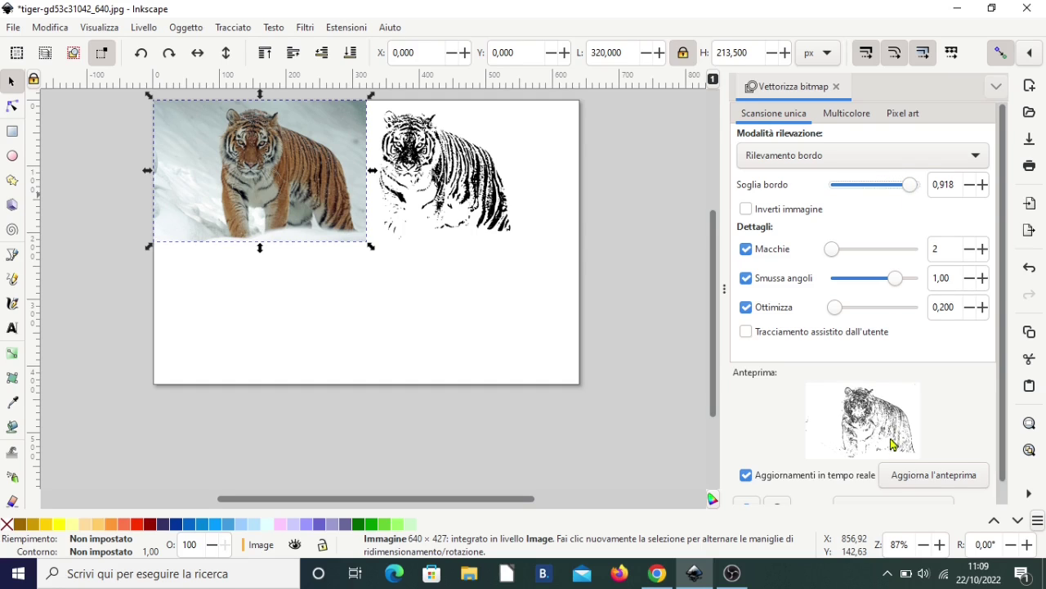
scroll(891, 443, down, 1)
click(894, 488)
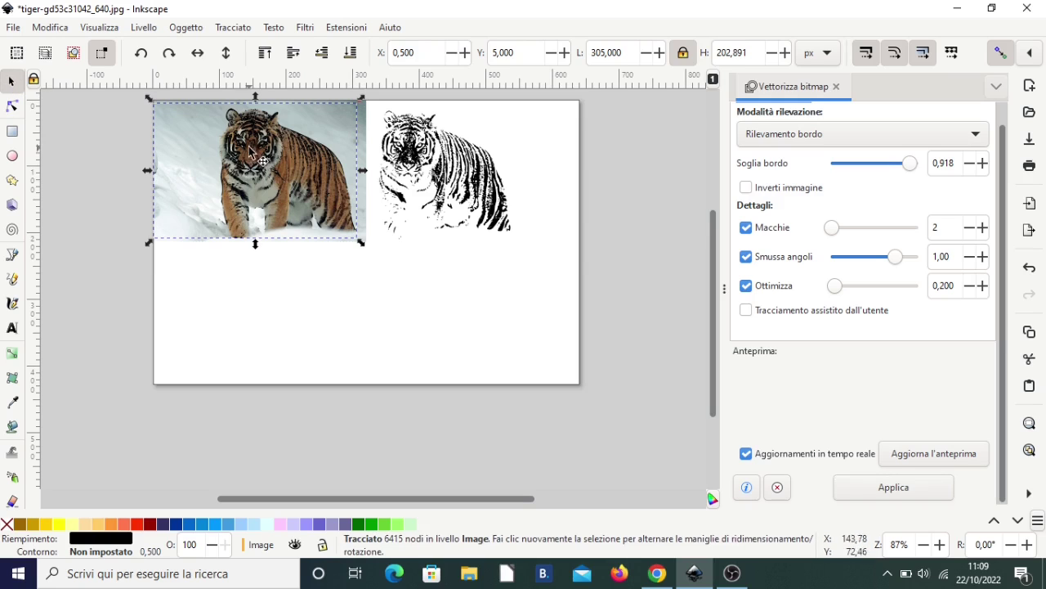
- Move the edge trace below the first trace, check it zoomed in, then reselect the tiger photo
drag(252, 153, 437, 298)
ctrl+scroll(470, 305, up, 2)
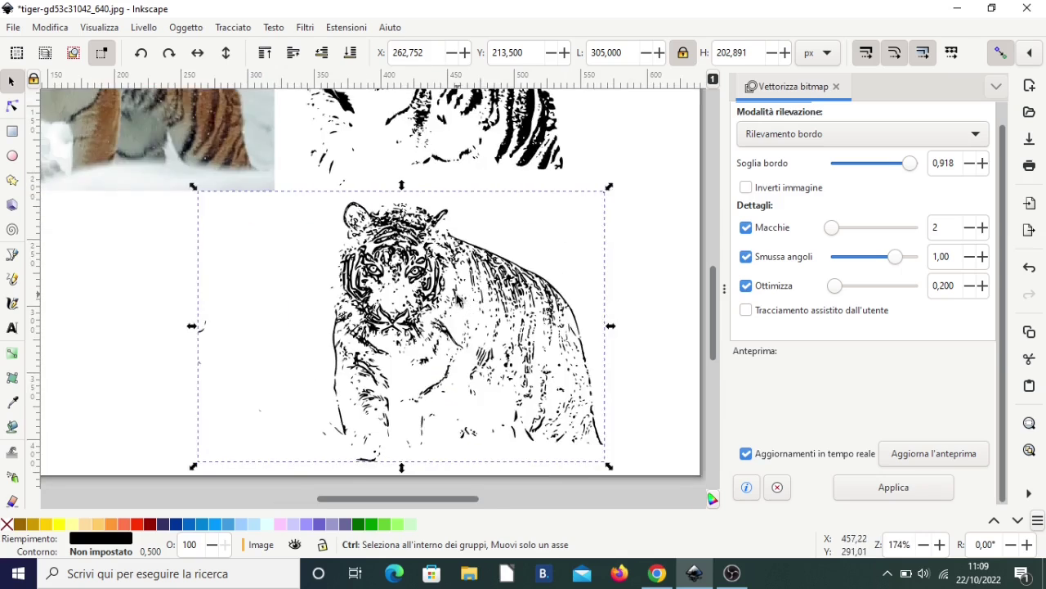
ctrl+scroll(467, 304, up, 2)
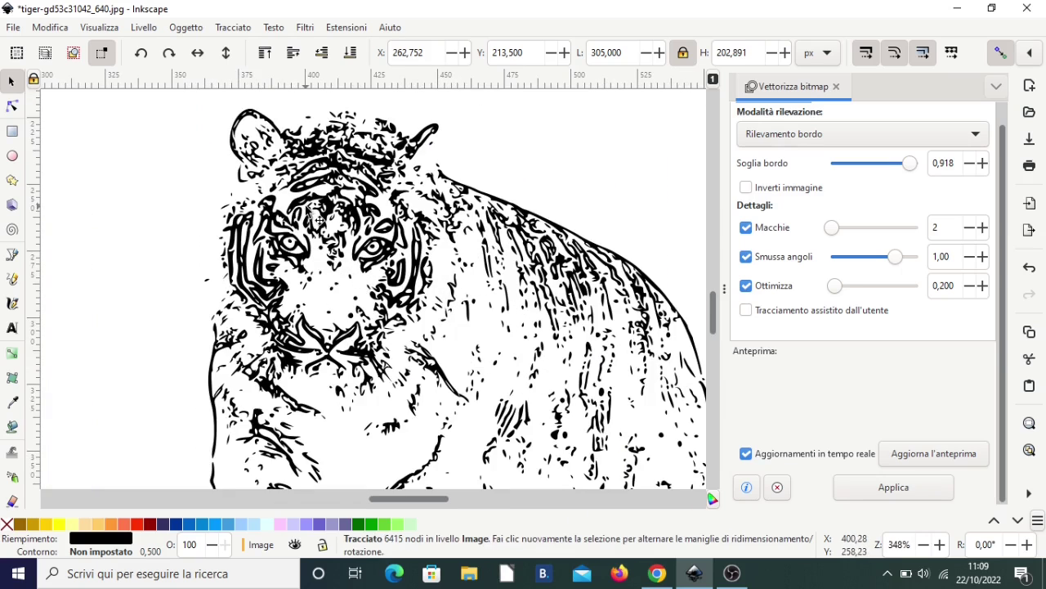
ctrl+scroll(318, 219, down, 3)
ctrl+scroll(315, 225, down, 2)
ctrl+scroll(311, 233, up, 1)
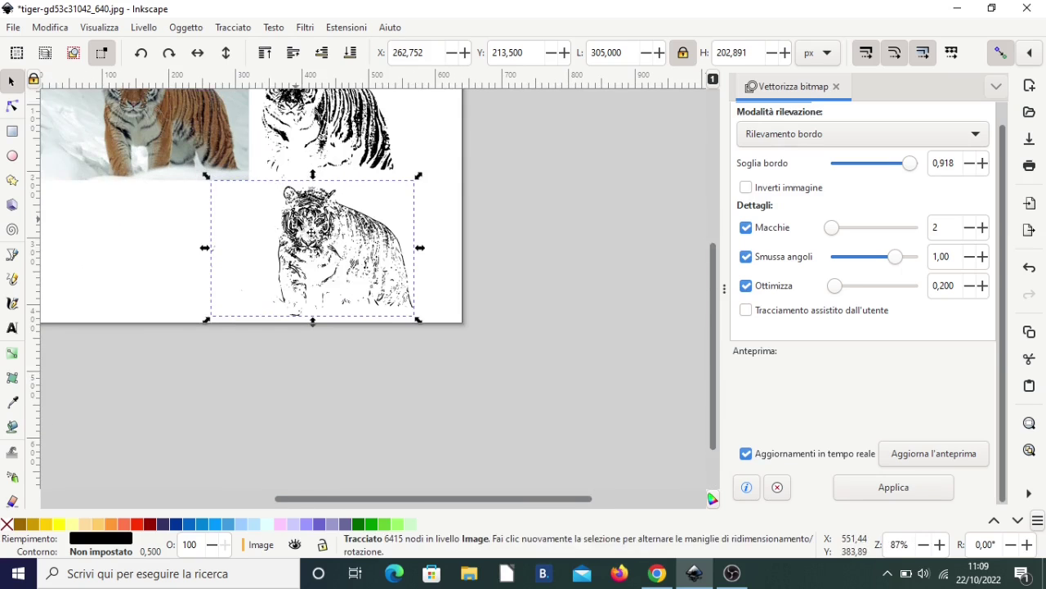
ctrl+scroll(312, 232, down, 1)
click(230, 160)
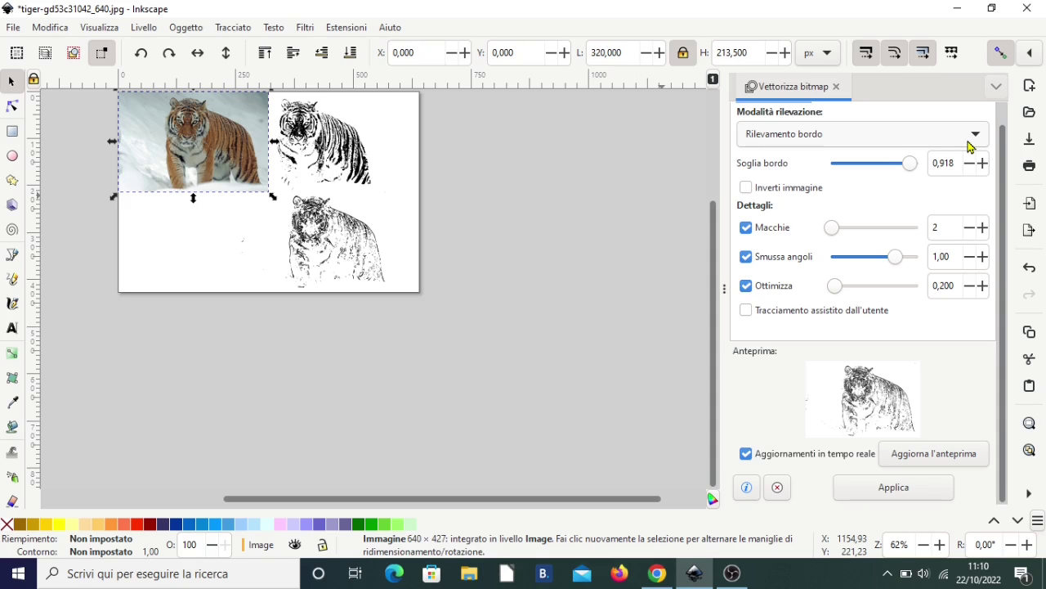
- Switch the trace mode to Quantizzazione colore and try colour counts between 12 and 8
click(969, 146)
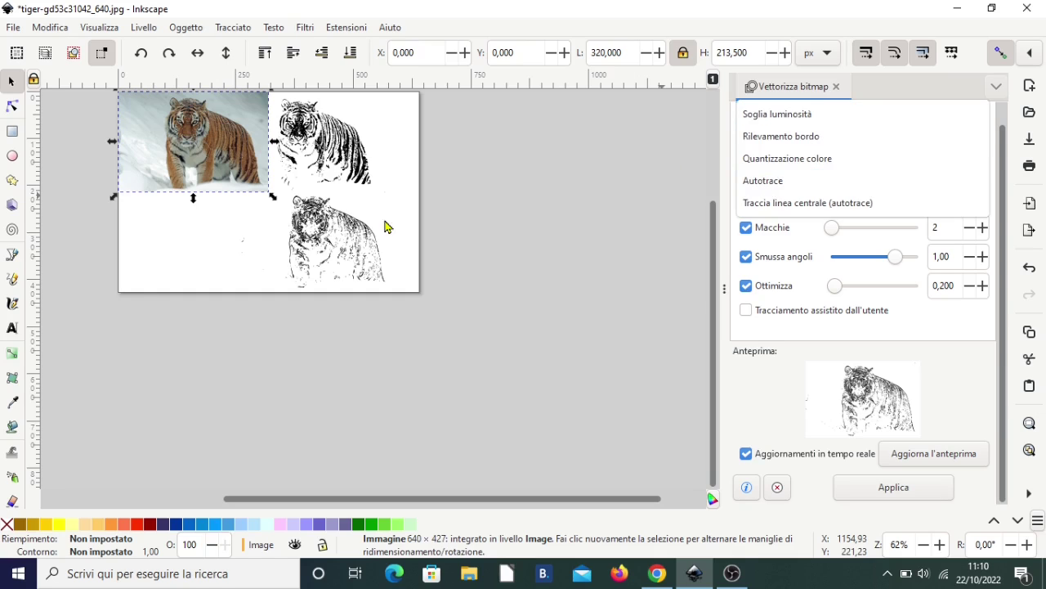
click(815, 160)
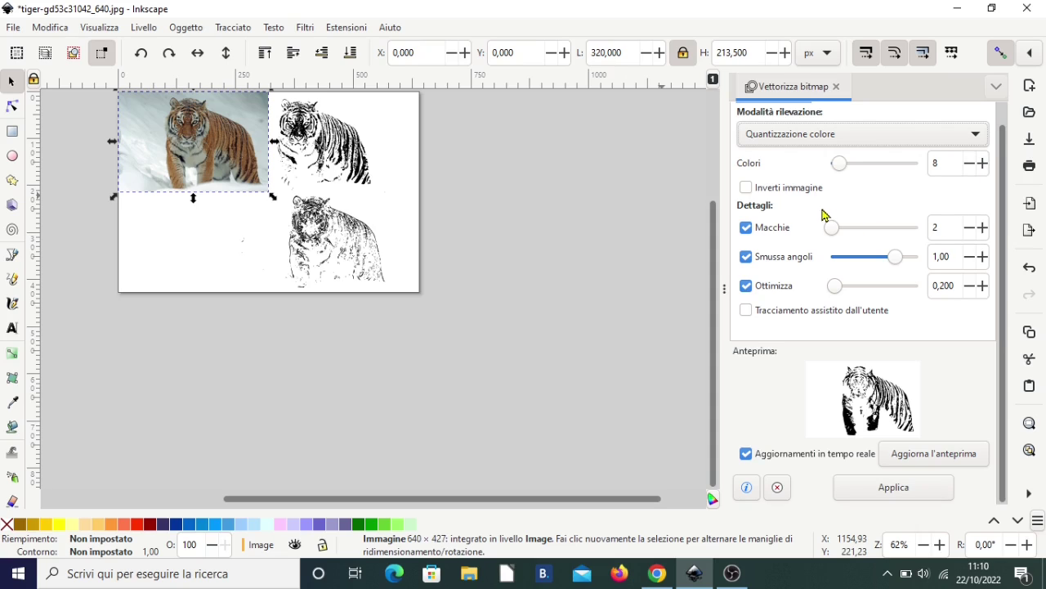
click(983, 163)
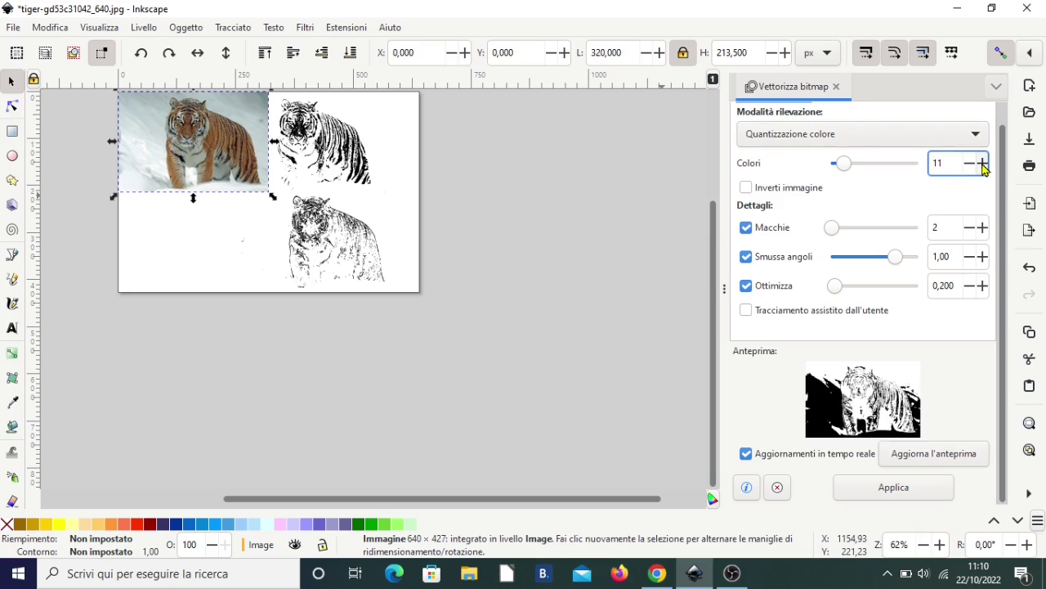
click(983, 163)
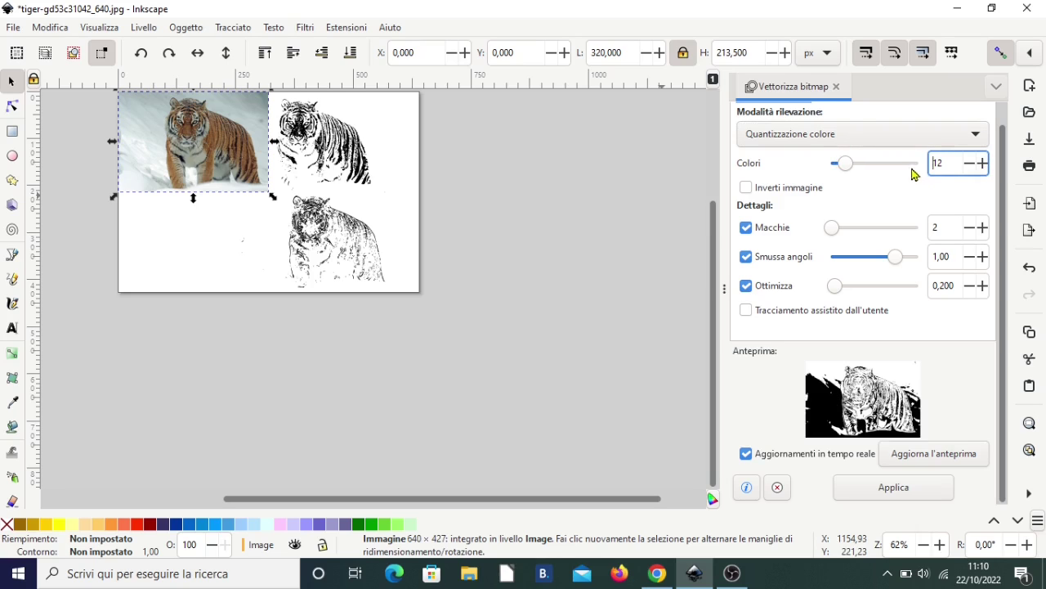
click(970, 163)
click(970, 164)
click(971, 164)
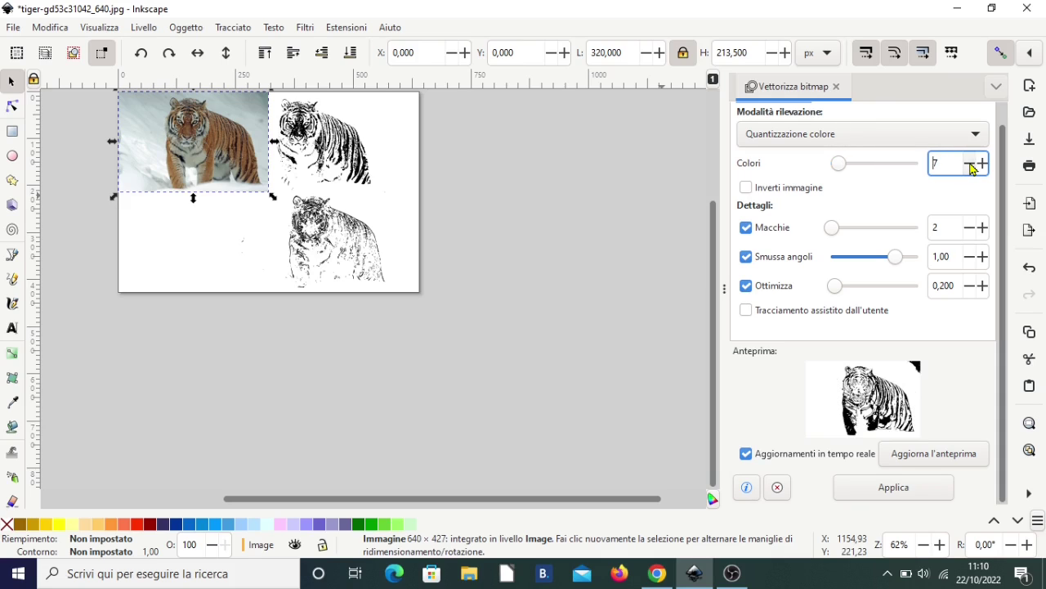
click(981, 163)
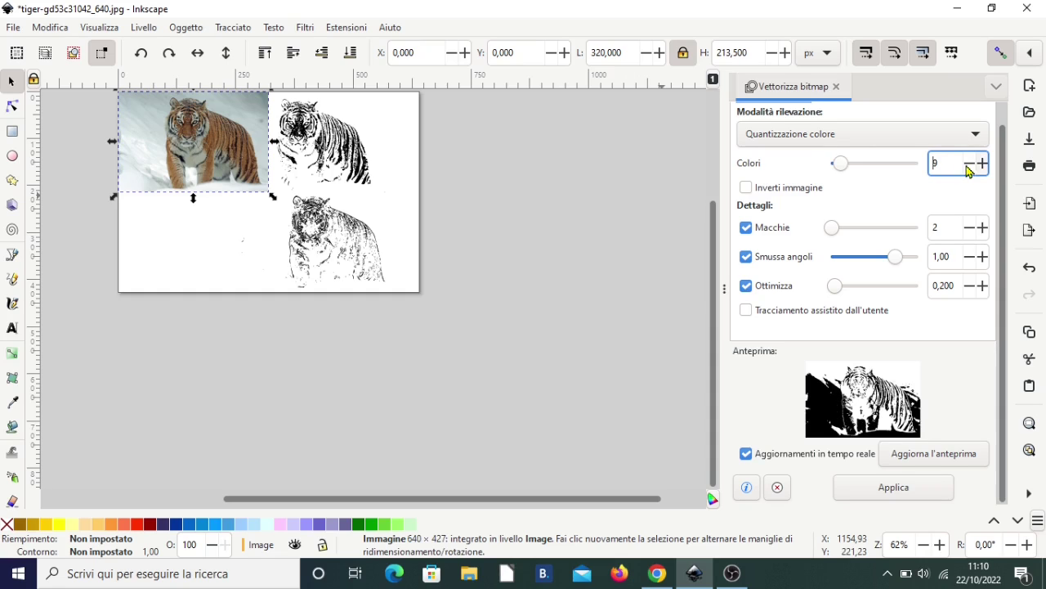
- Settle on 6 colours and apply the colour-quantization trace over the photo
click(968, 164)
click(968, 163)
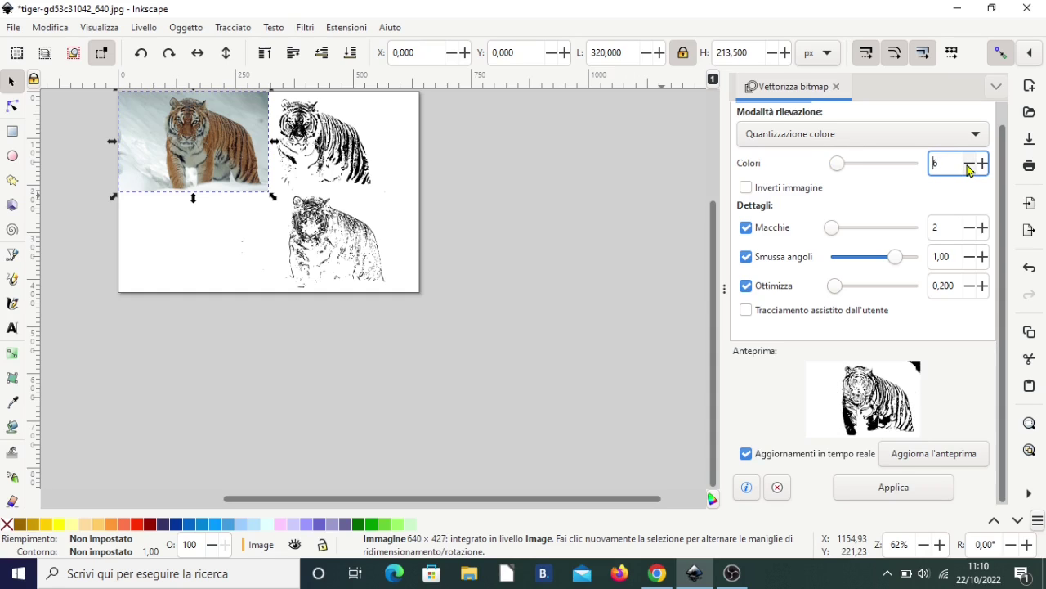
click(982, 163)
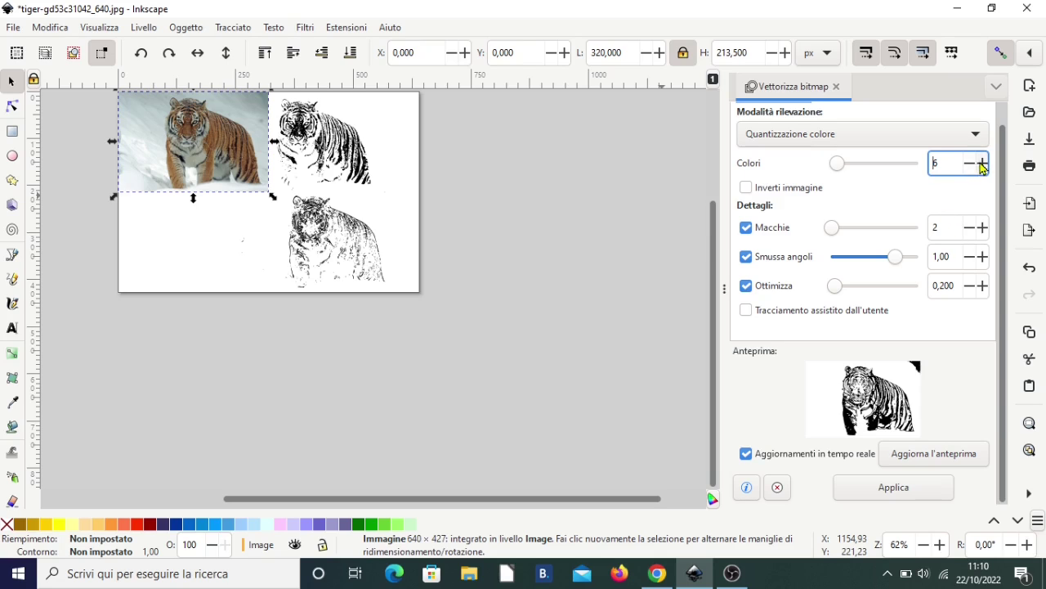
click(982, 163)
click(982, 163)
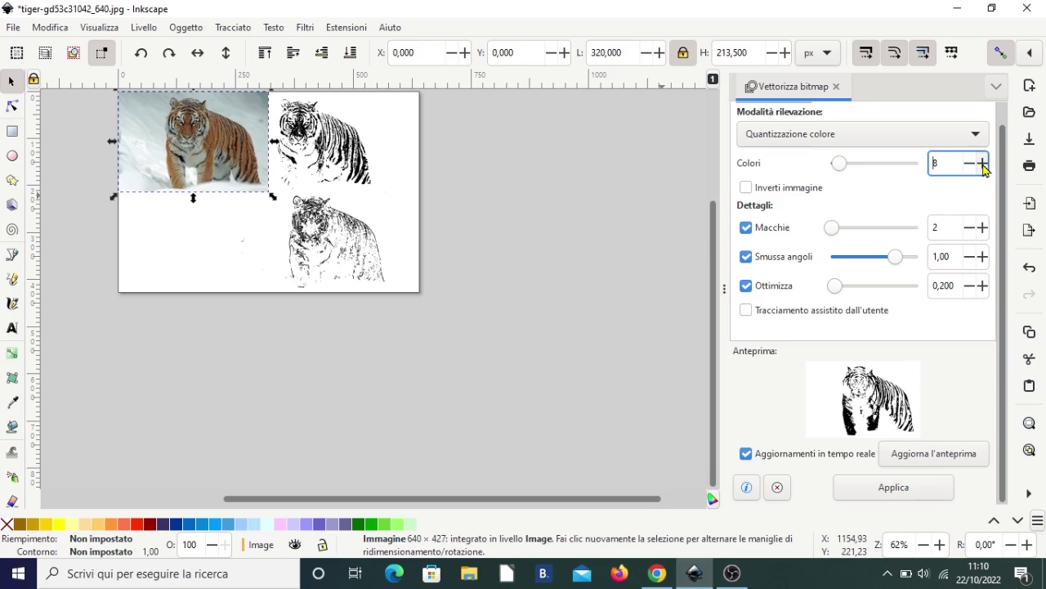
click(969, 163)
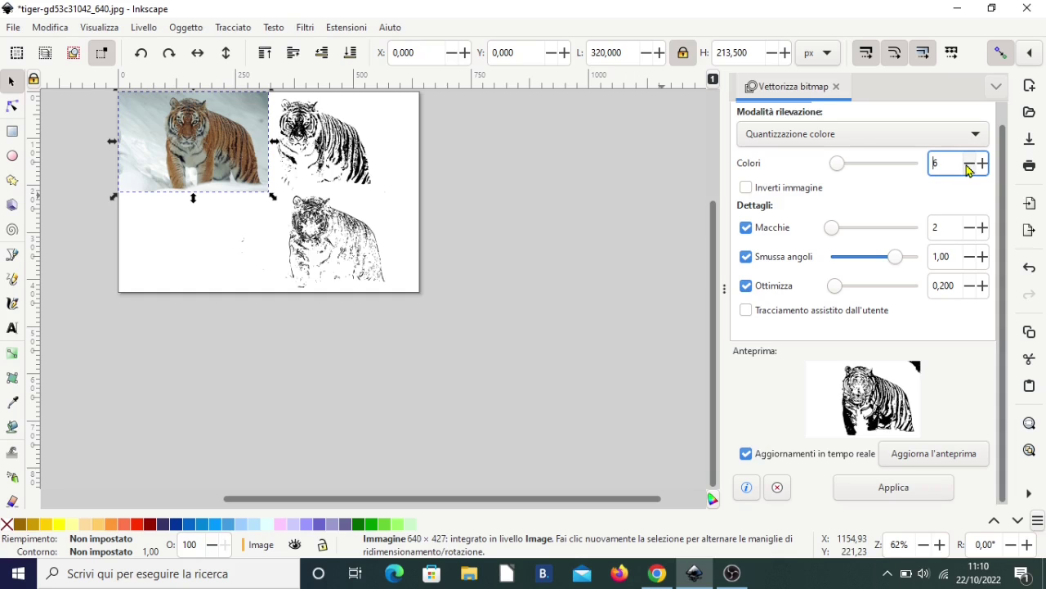
click(868, 488)
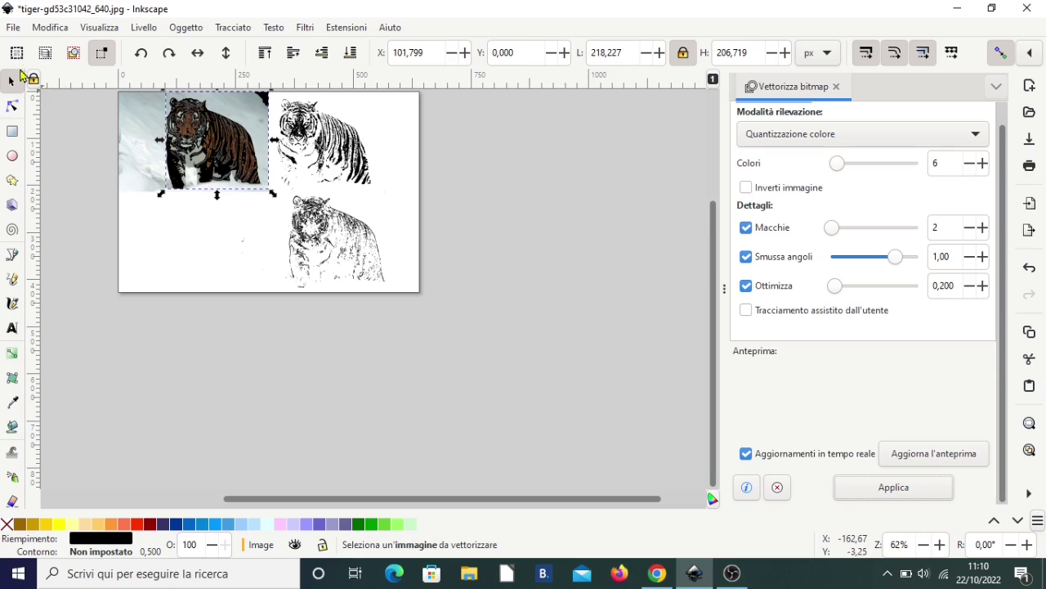
- Drag the new black tiger trace down into the lower half of the page and inspect it
drag(187, 205, 196, 274)
ctrl+scroll(197, 274, up, 2)
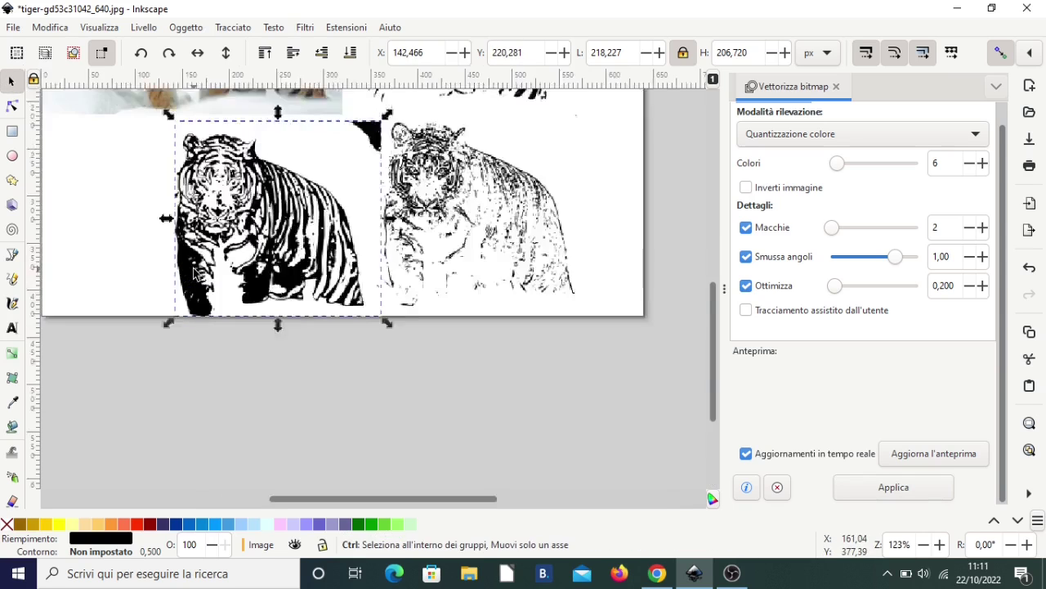
ctrl+scroll(195, 274, up, 1)
ctrl+scroll(205, 266, up, 1)
ctrl+scroll(217, 257, up, 1)
ctrl+scroll(227, 250, up, 1)
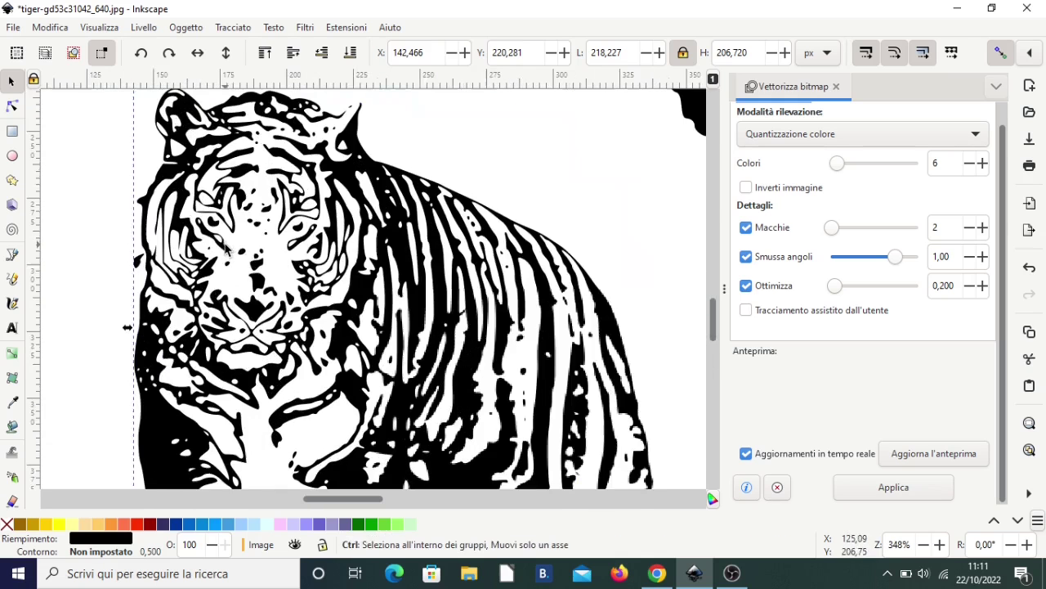
scroll(260, 250, down, 2)
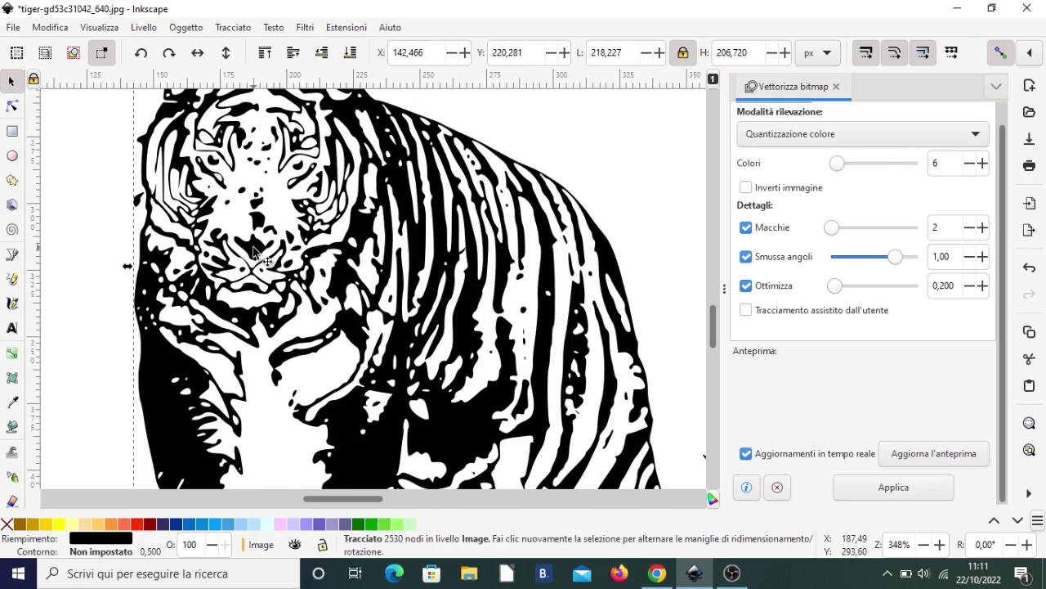
ctrl+scroll(483, 368, down, 1)
scroll(477, 374, down, 3)
scroll(453, 361, up, 3)
ctrl+scroll(352, 339, down, 1)
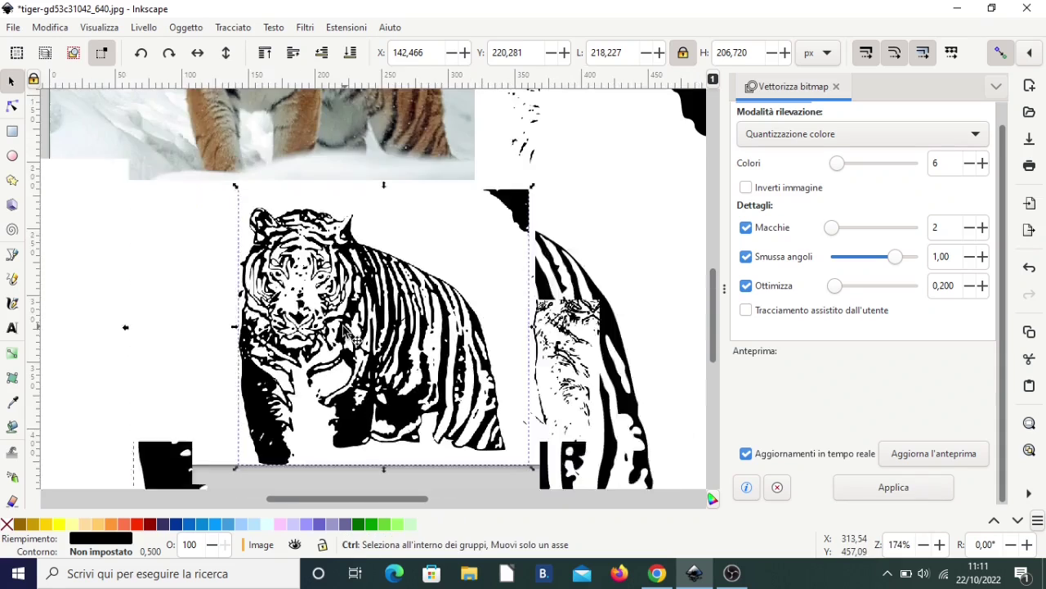
ctrl+scroll(356, 341, down, 2)
- Nudge the top-right trace up and shift the bottom-right and bottom black traces rightward
click(274, 307)
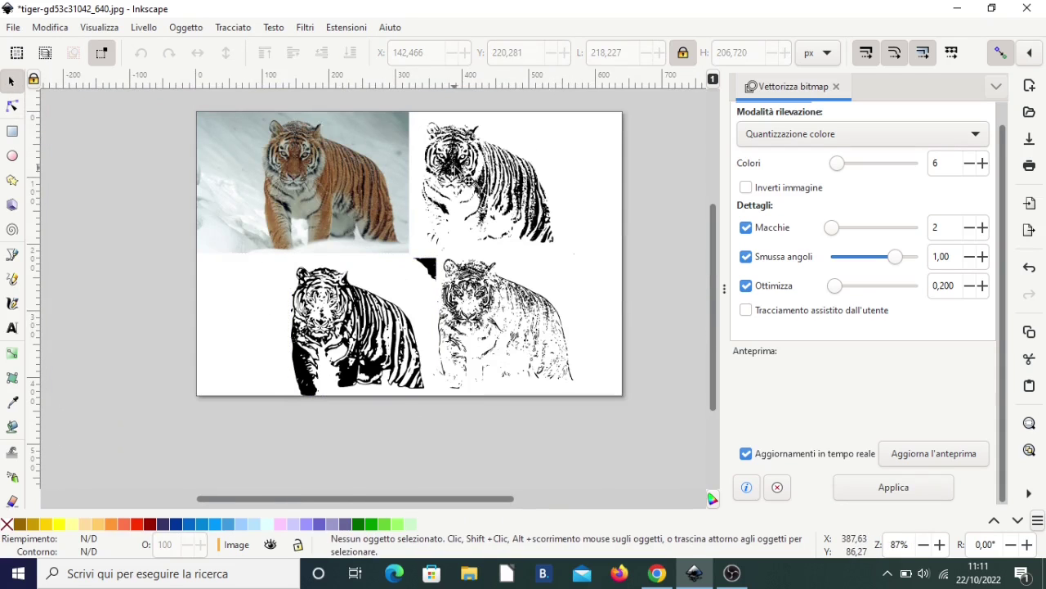
drag(466, 176, 469, 171)
click(507, 314)
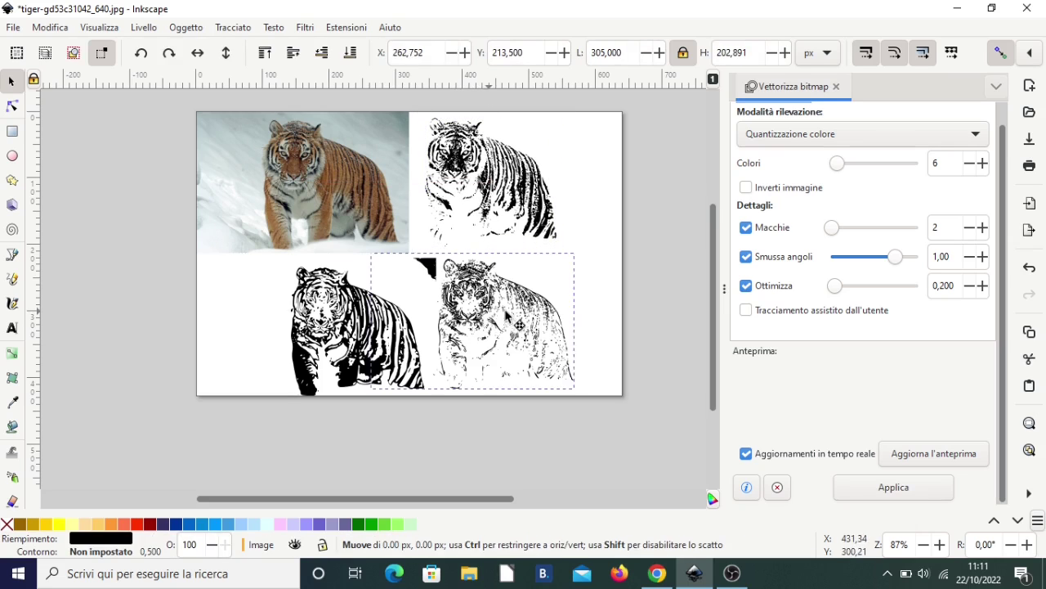
drag(507, 315, 563, 318)
click(392, 331)
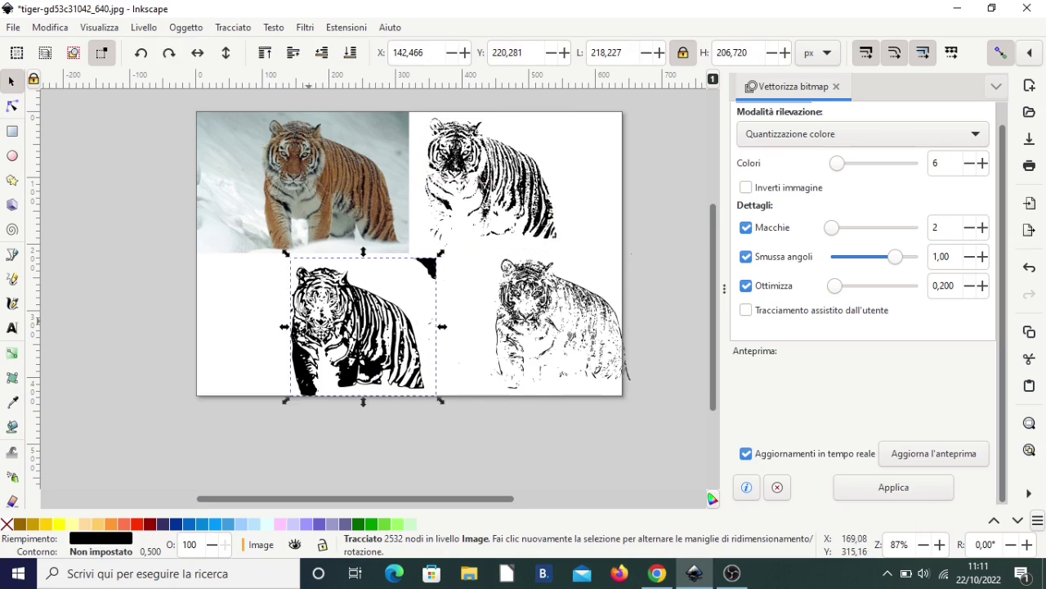
drag(314, 325, 353, 325)
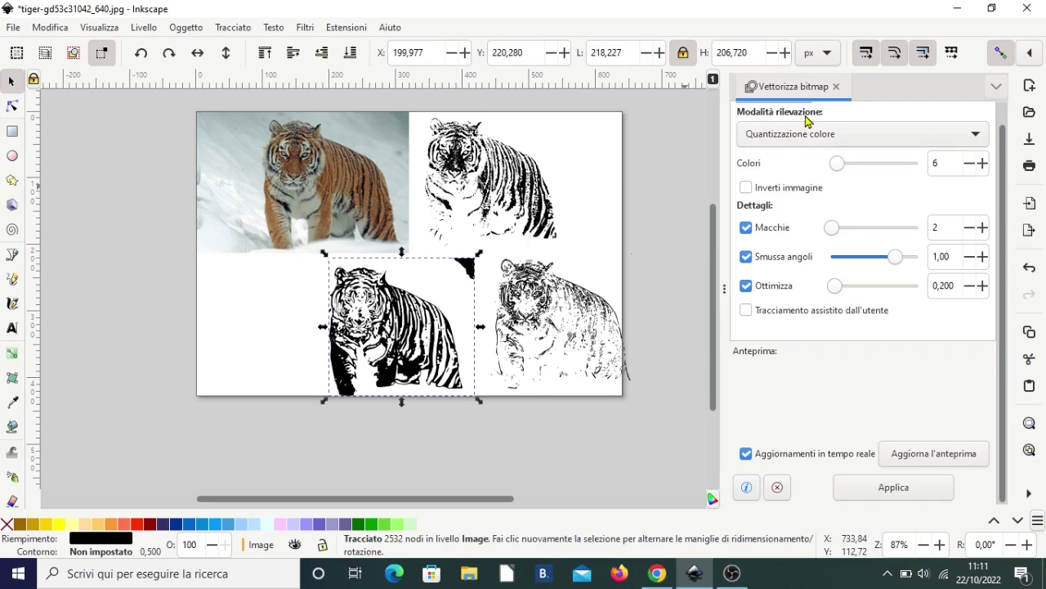
scroll(866, 227, up, 2)
- Trace the tiger photo using the Autotrace detection mode
click(847, 136)
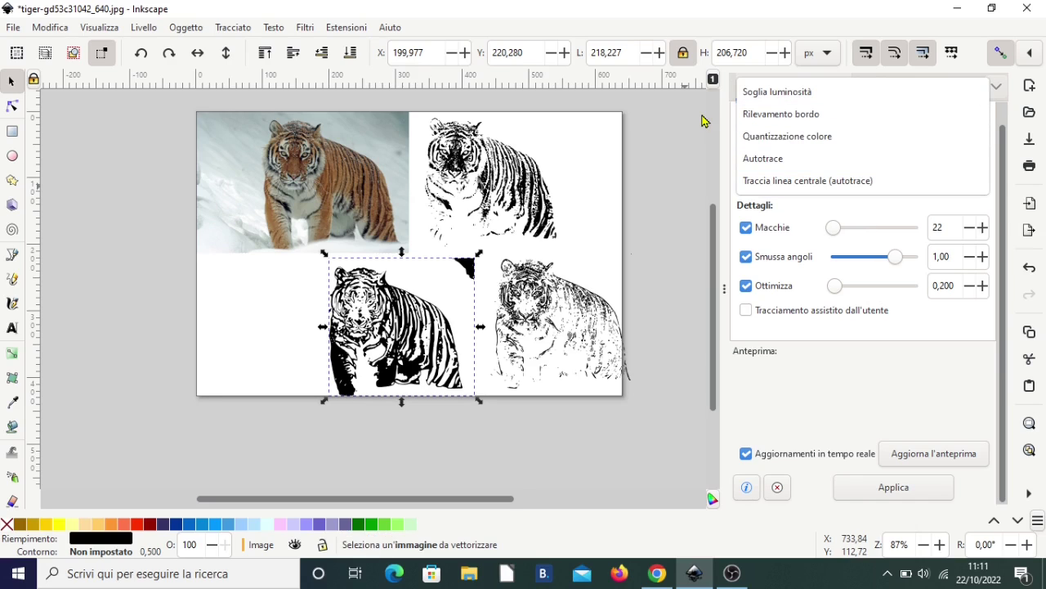
click(769, 165)
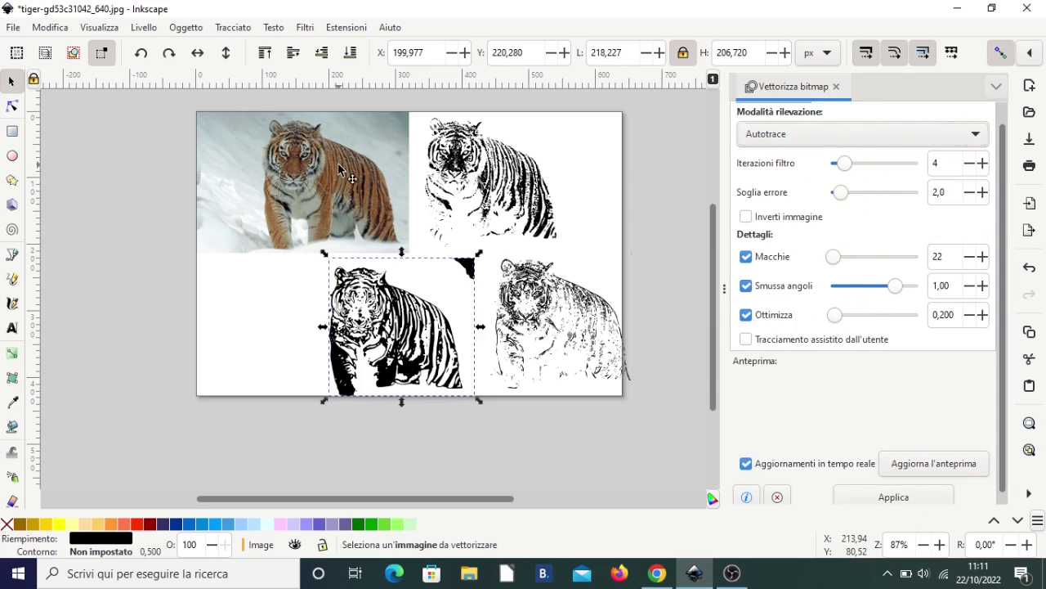
click(398, 174)
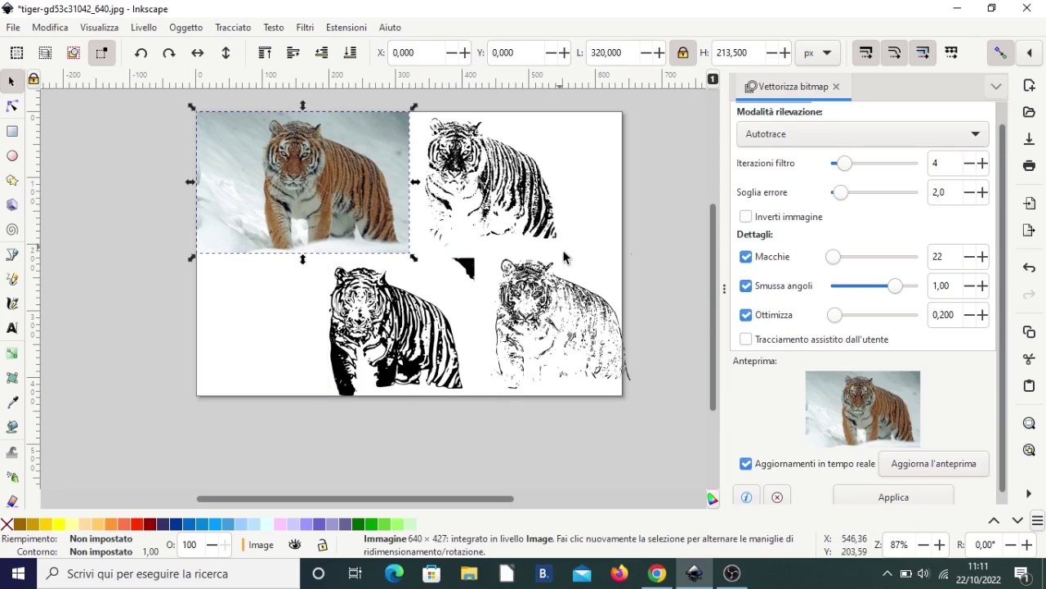
click(918, 496)
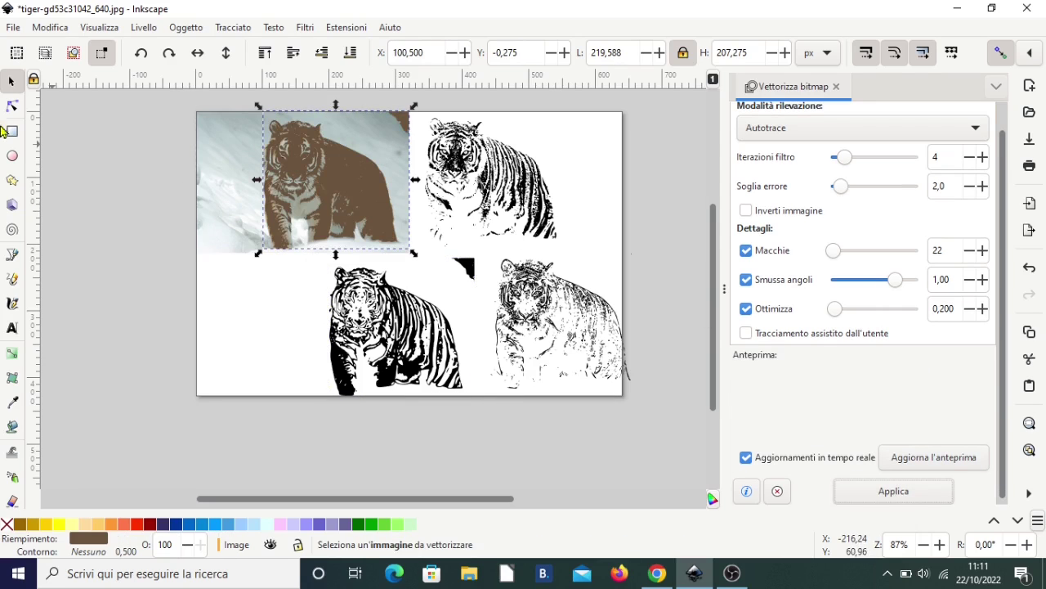
- Place the brown Autotrace tiger at the page's lower left, inspect it, and set speckle suppression to 42
mouse_move(350, 182)
mouse_down()
mouse_move(292, 210)
mouse_move(219, 344)
mouse_up()
ctrl+scroll(219, 344, up, 2)
ctrl+scroll(219, 343, up, 2)
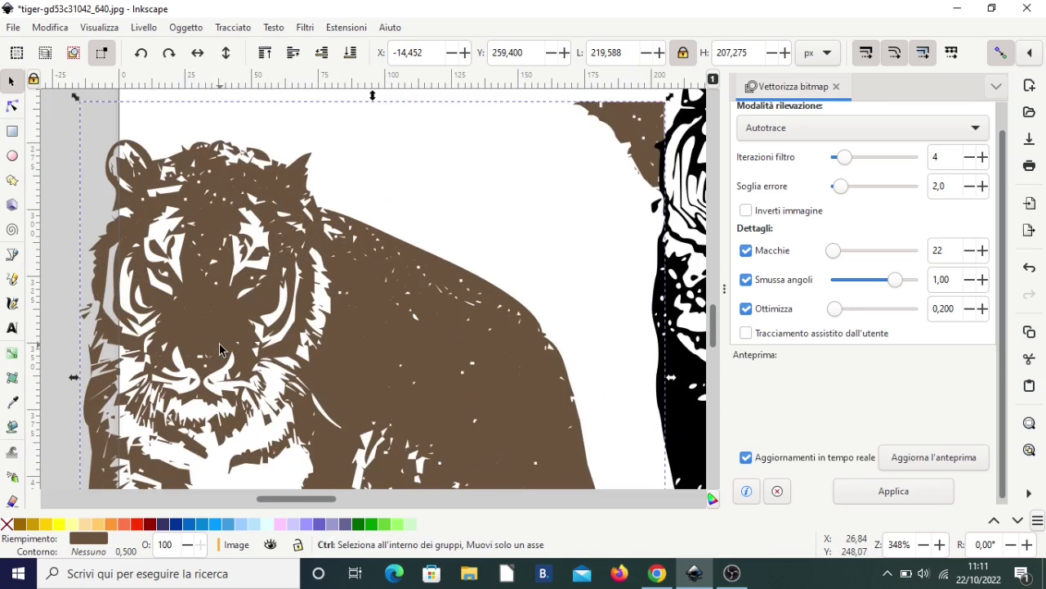
scroll(213, 307, up, 3)
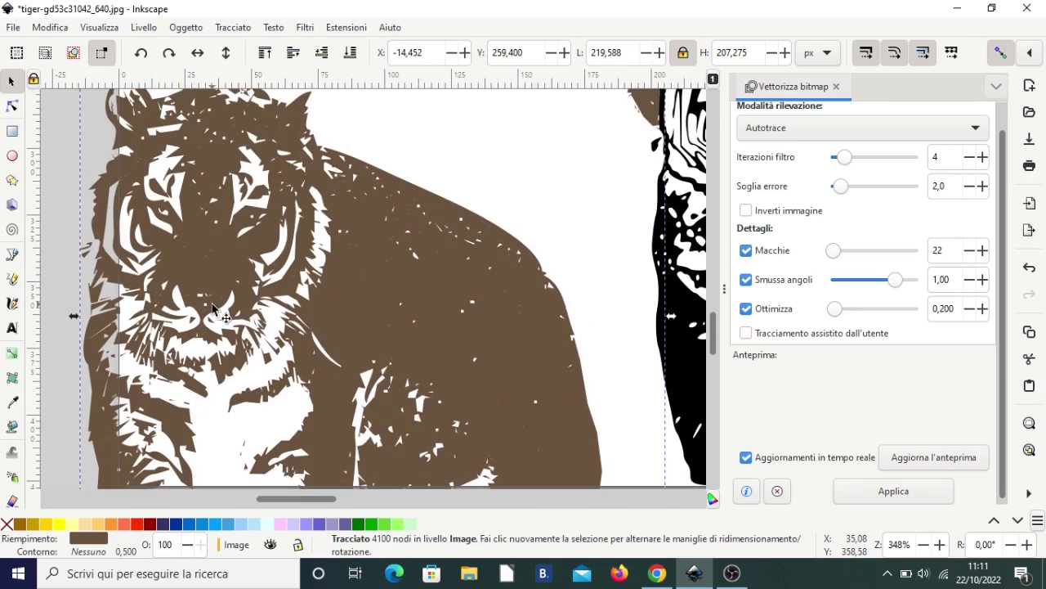
scroll(207, 302, up, 5)
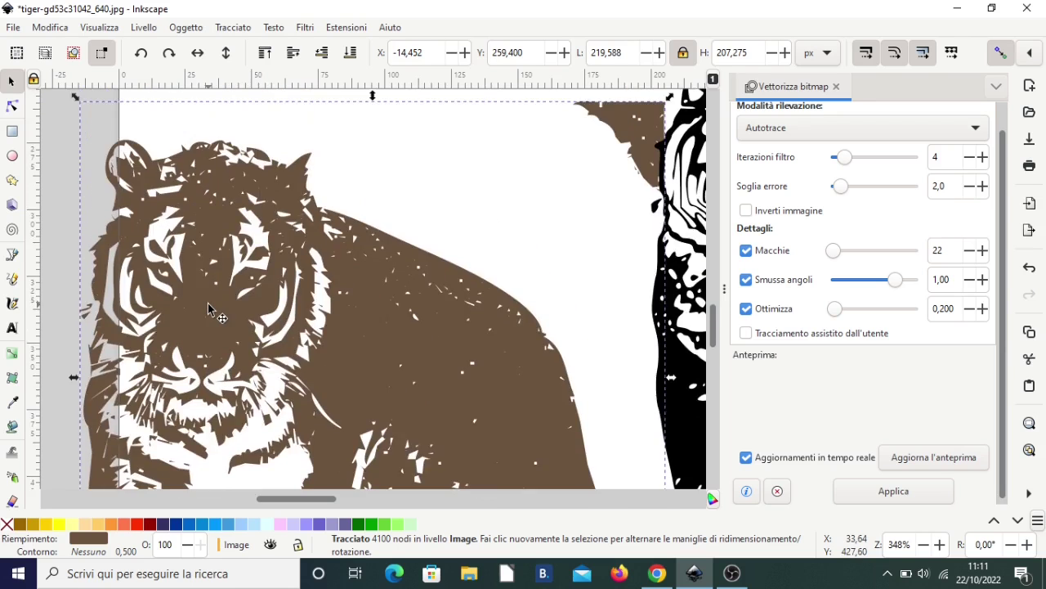
scroll(208, 303, up, 5)
scroll(208, 302, up, 5)
scroll(236, 294, up, 5)
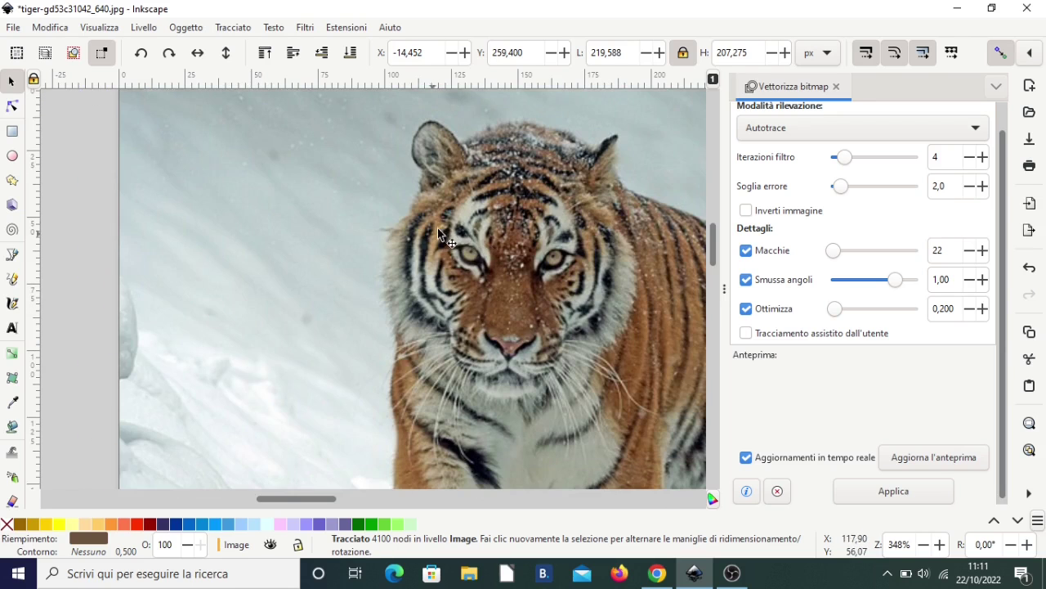
scroll(391, 297, down, 5)
scroll(365, 319, down, 2)
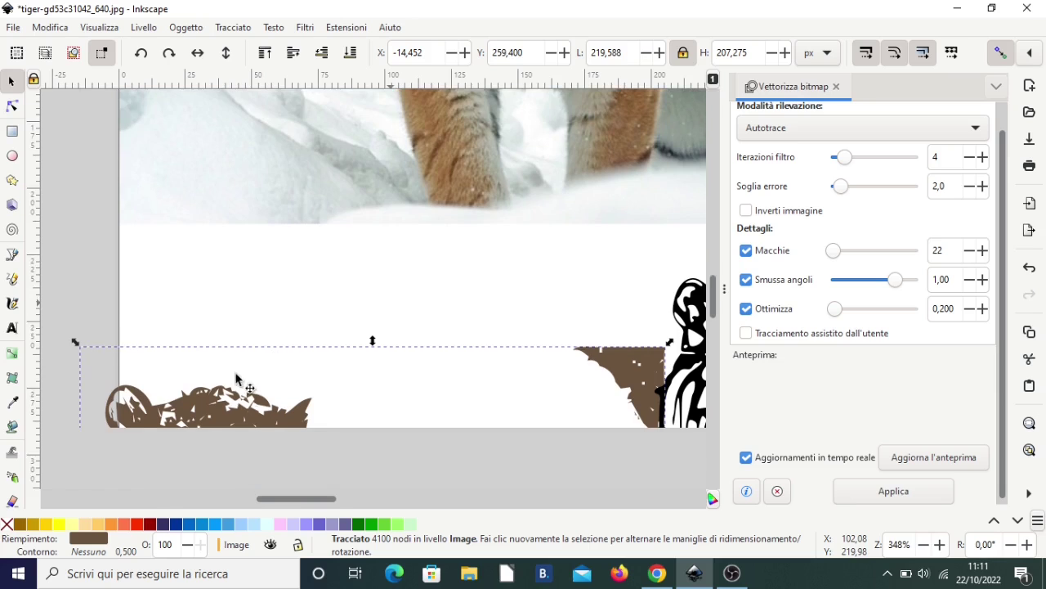
scroll(327, 302, down, 5)
ctrl+scroll(217, 283, down, 2)
ctrl+scroll(217, 282, up, 2)
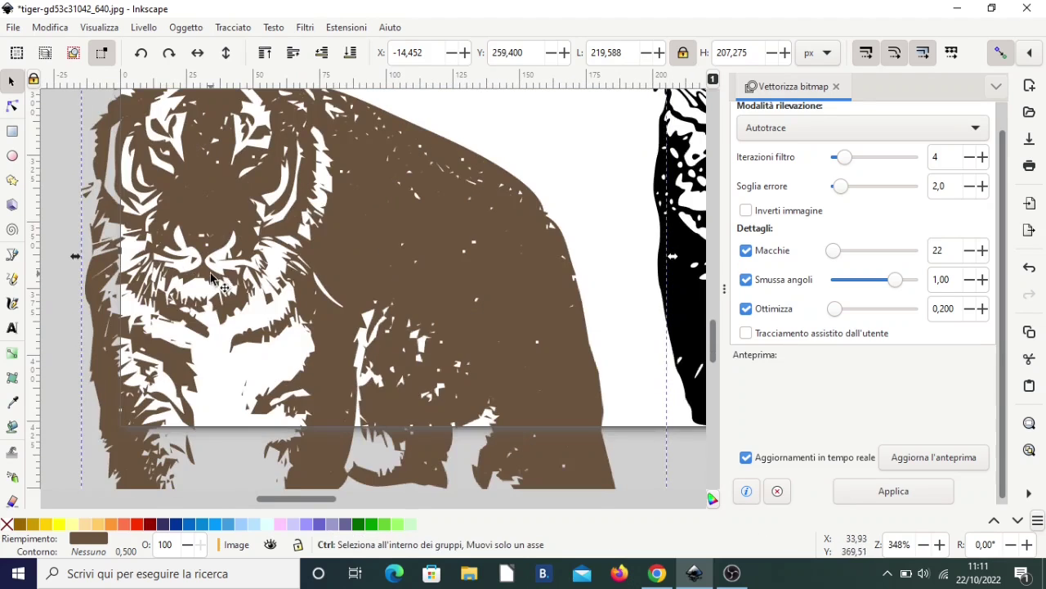
ctrl+scroll(208, 221, down, 2)
ctrl+scroll(209, 221, down, 2)
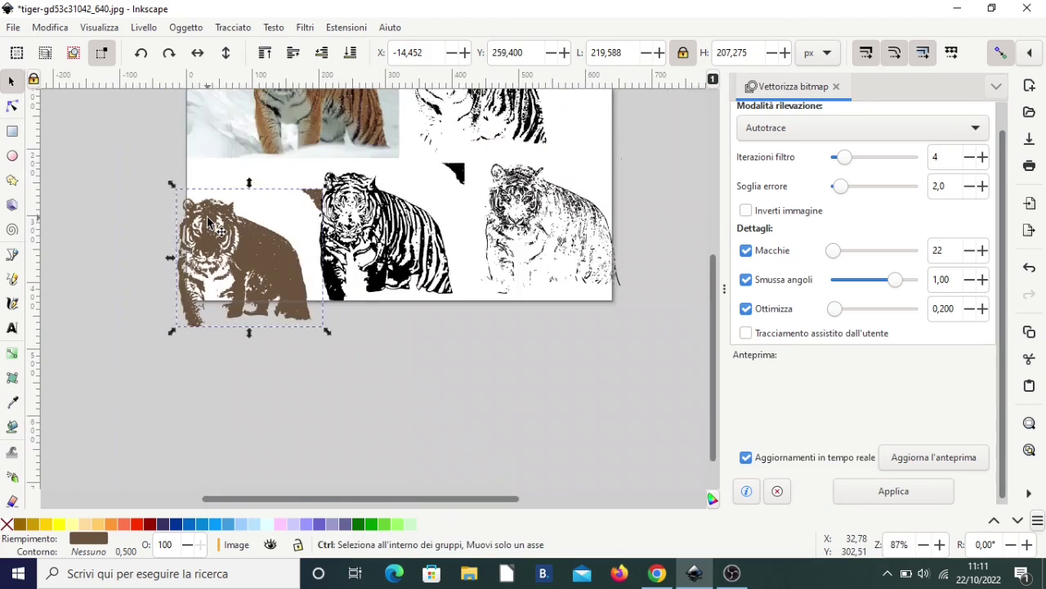
click(833, 251)
scroll(1003, 156, up, 1)
- Fill the top-right tiger trace orange after trying blue, light blue, purple and red
click(850, 114)
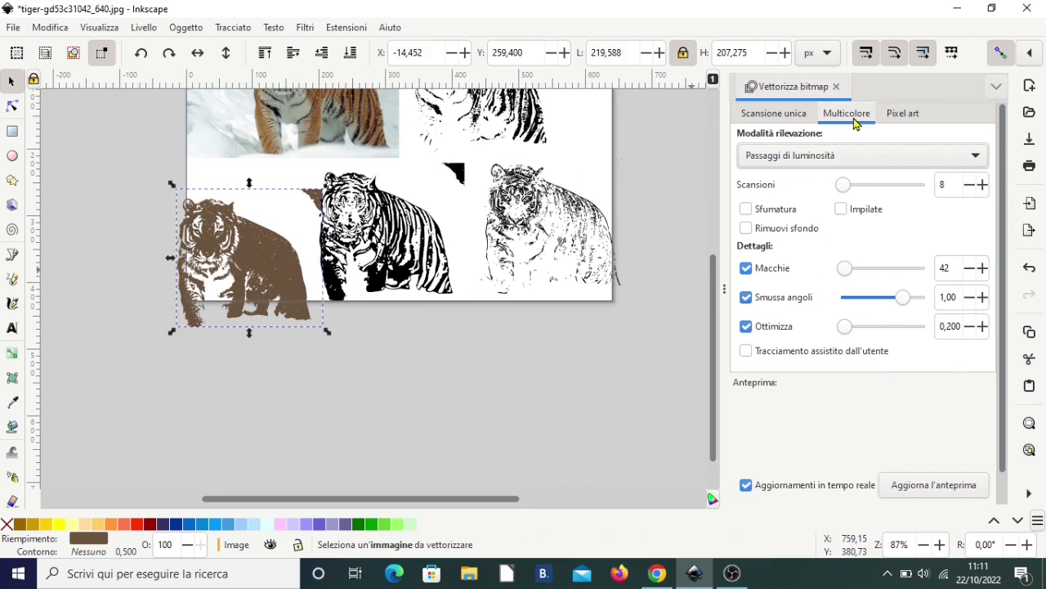
scroll(486, 300, up, 3)
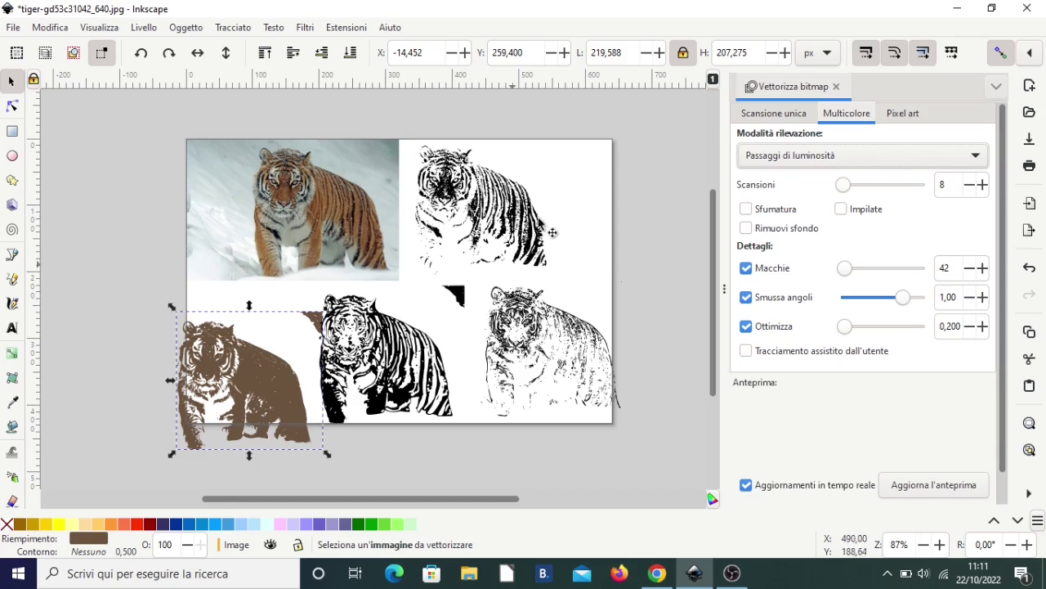
click(475, 212)
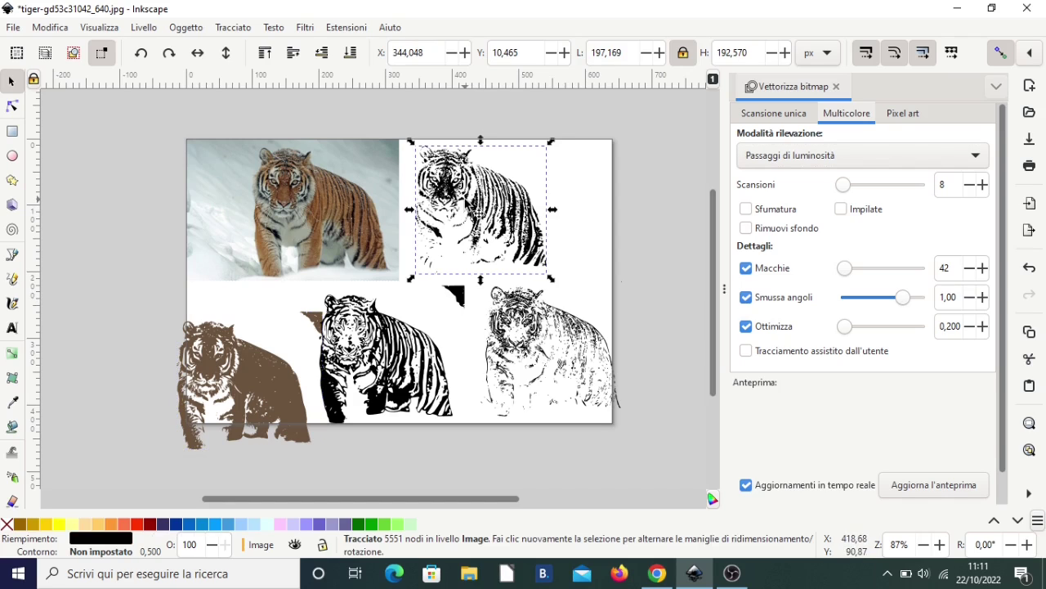
click(176, 523)
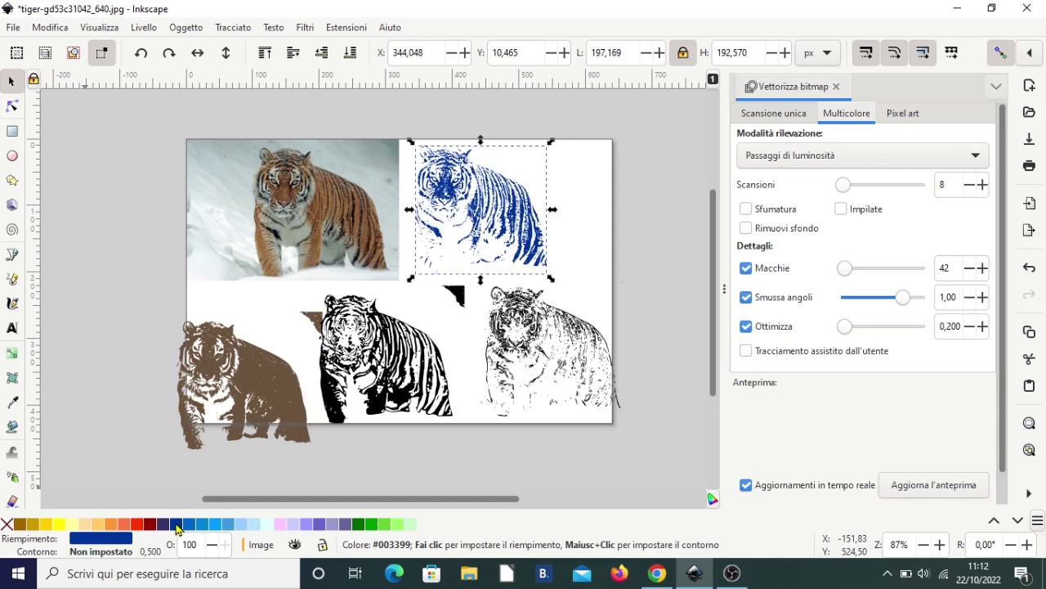
click(257, 524)
click(320, 524)
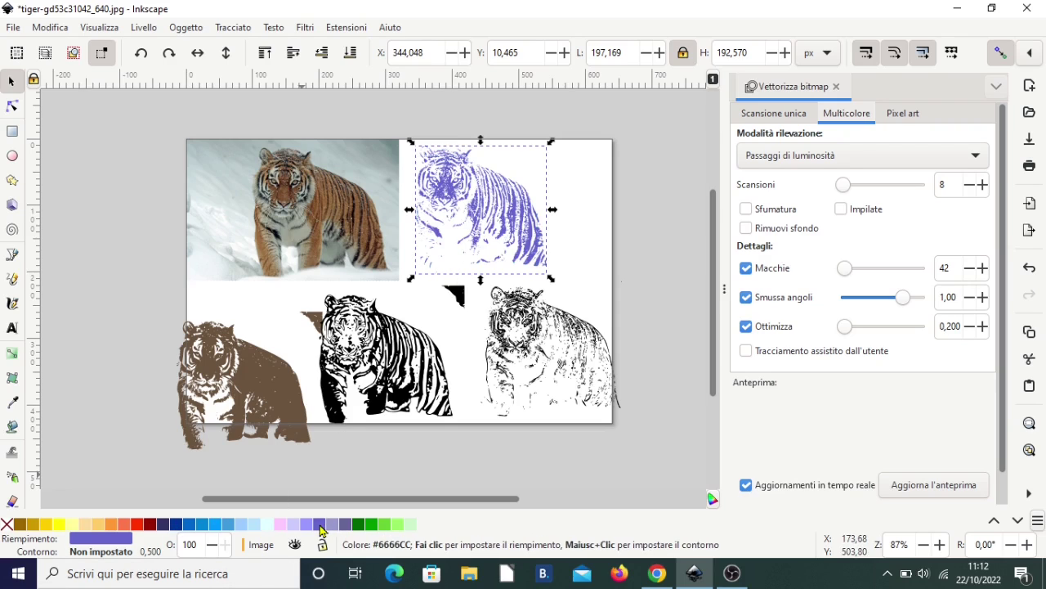
click(149, 524)
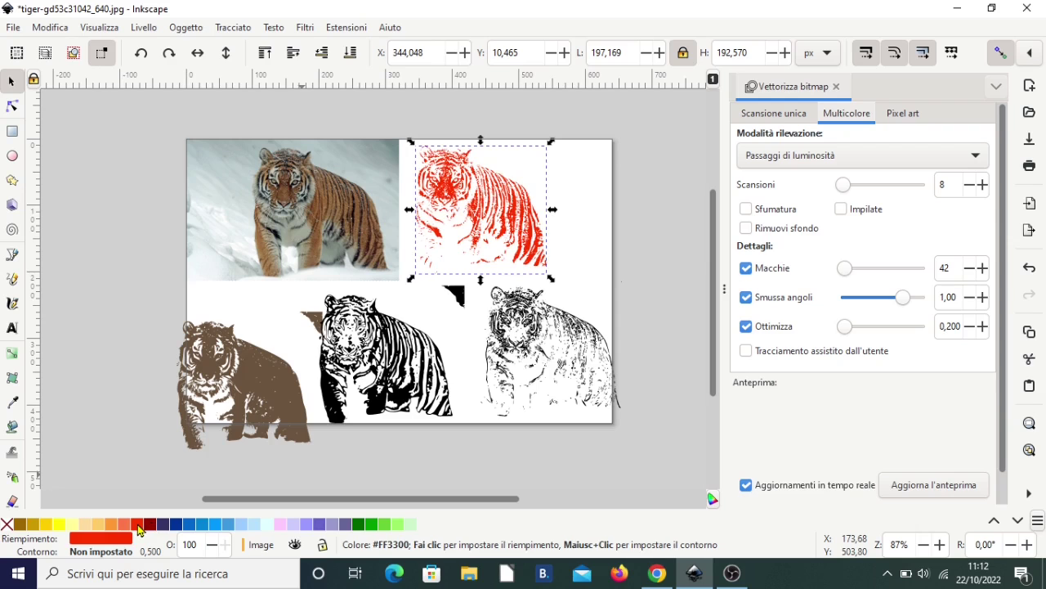
click(128, 526)
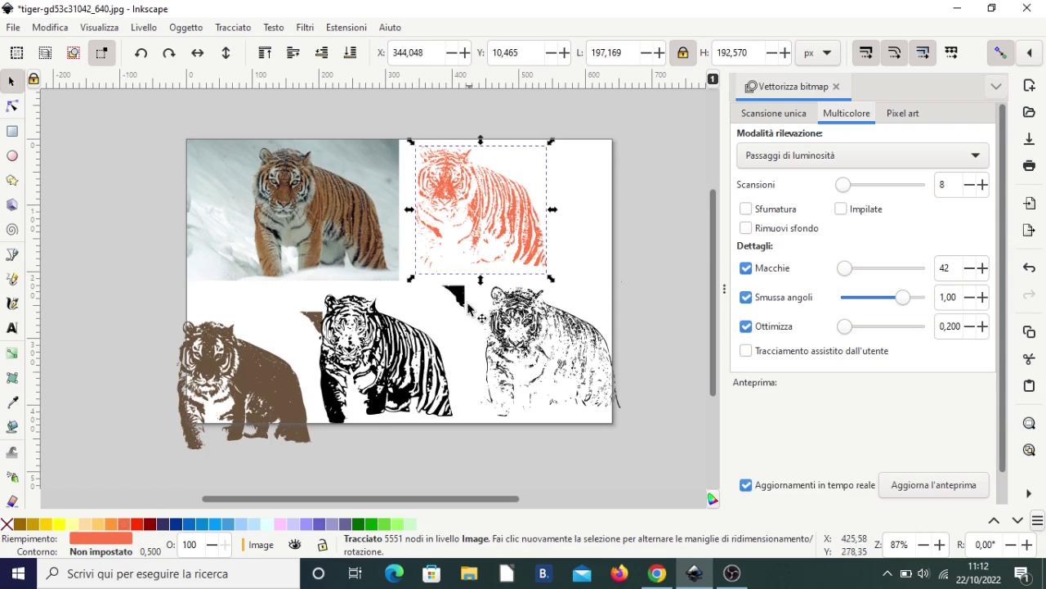
- Drag the orange trace down and right to lie over the black outline tiger
scroll(467, 292, up, 2)
scroll(467, 292, up, 1)
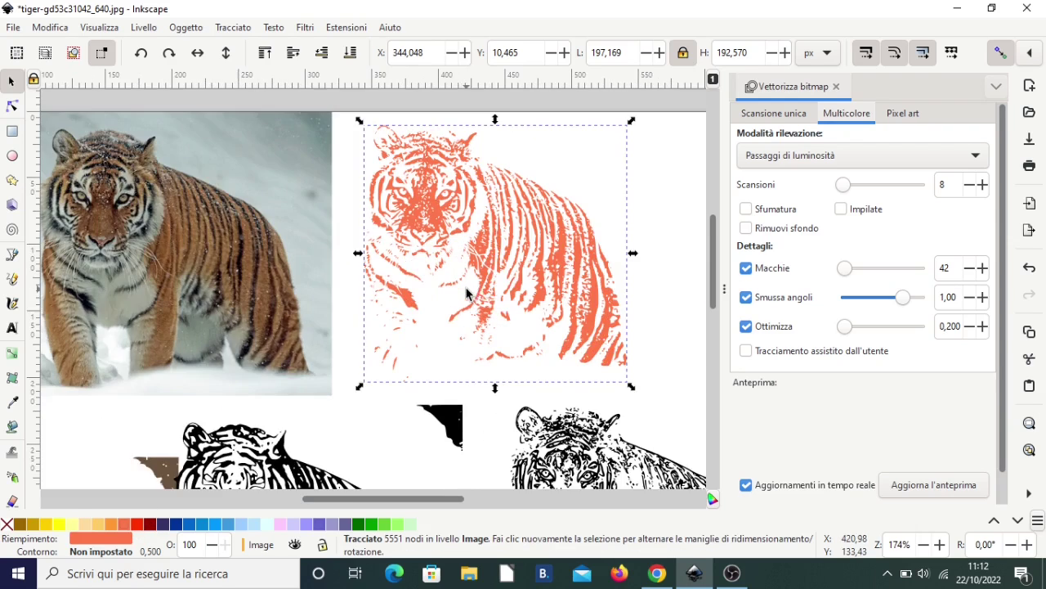
scroll(468, 292, up, 1)
drag(429, 211, 505, 330)
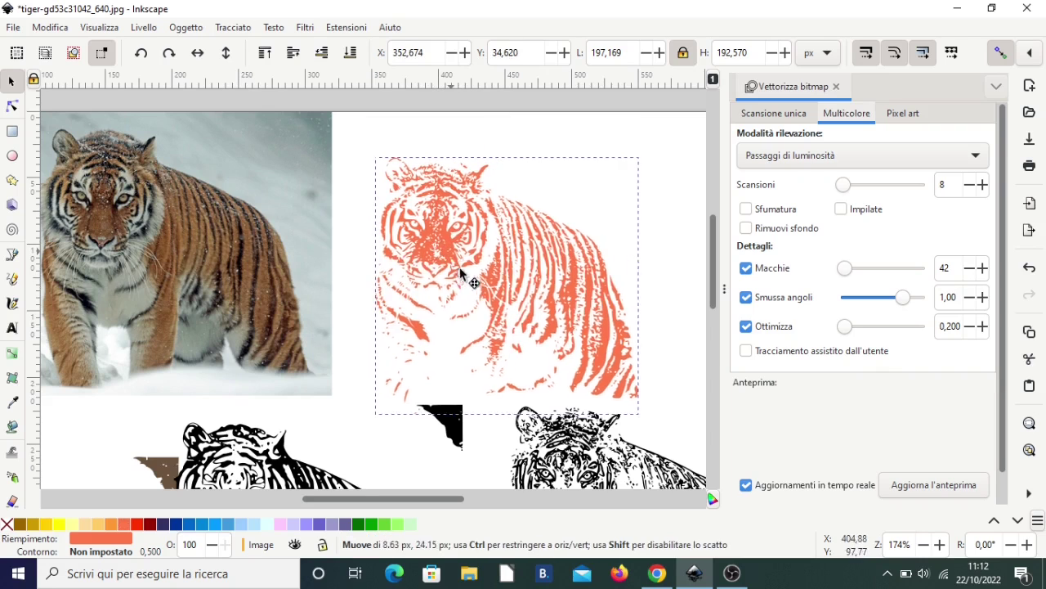
scroll(502, 309, down, 4)
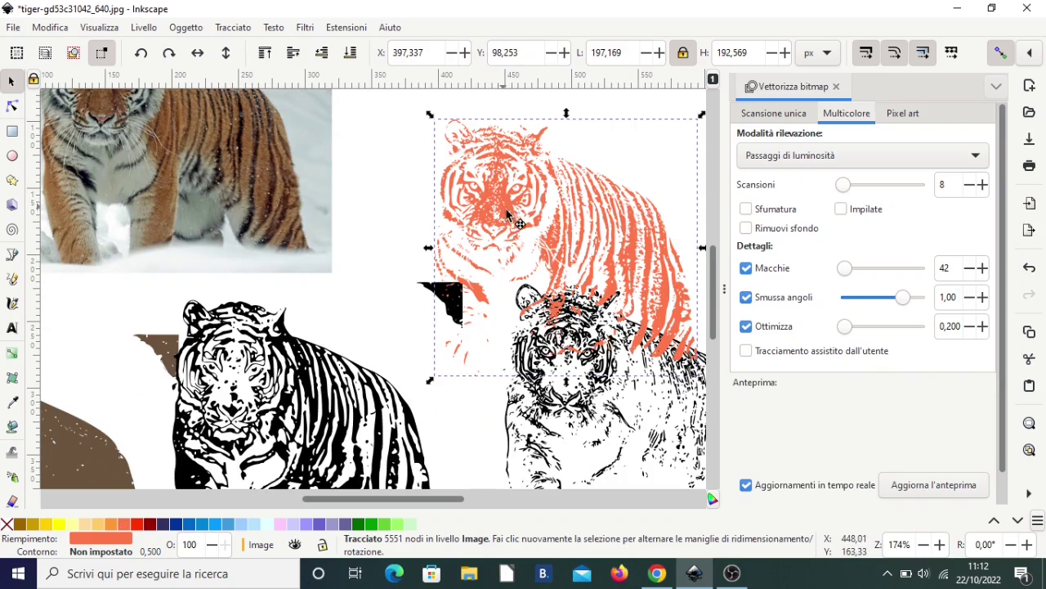
mouse_move(508, 215)
mouse_down()
mouse_move(558, 295)
mouse_move(576, 371)
mouse_up()
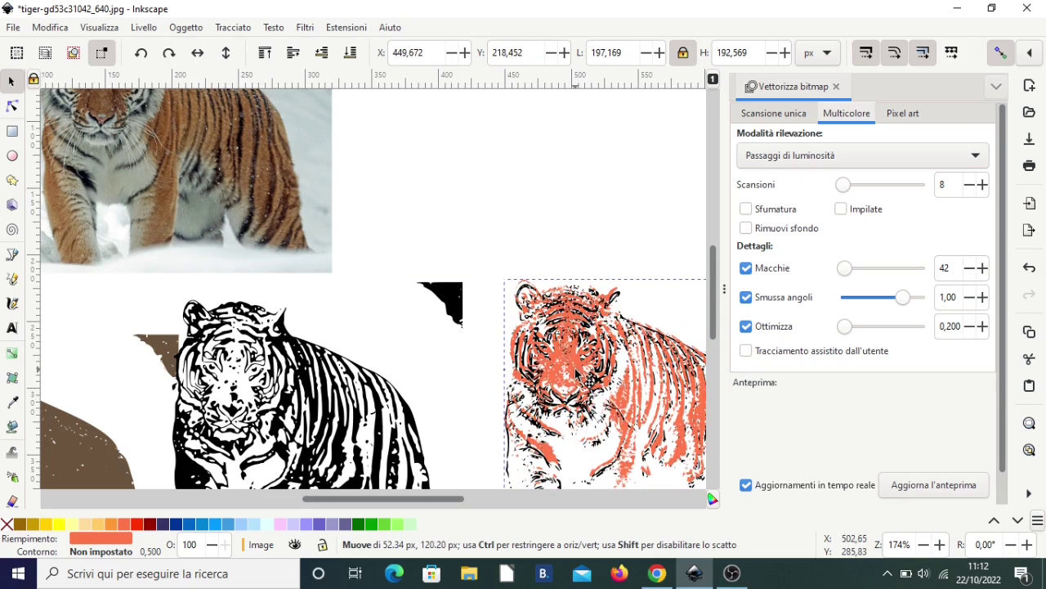
mouse_move(576, 369)
mouse_down()
mouse_move(572, 392)
mouse_move(581, 385)
mouse_move(556, 372)
mouse_up()
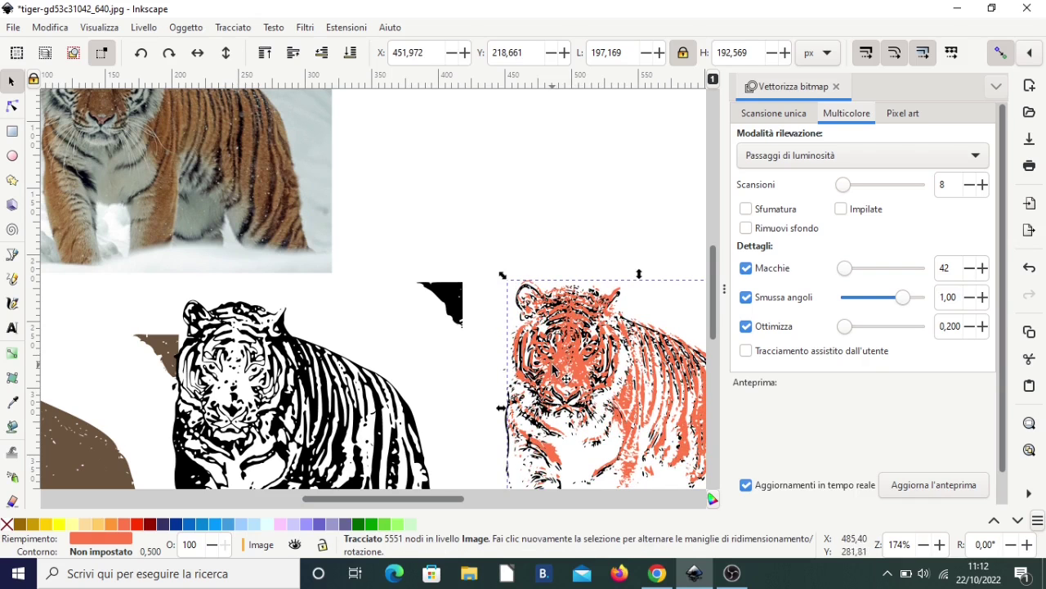
ctrl+scroll(544, 372, down, 1)
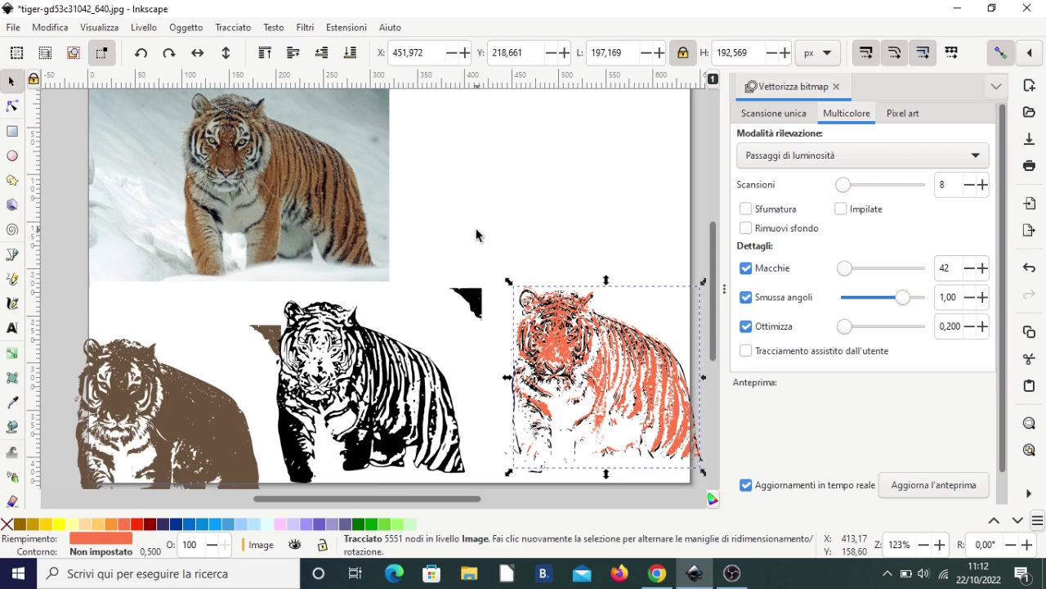
- Try merging both tigers with Union, undo it, and move the orange trace back beside the photo
drag(498, 234, 687, 419)
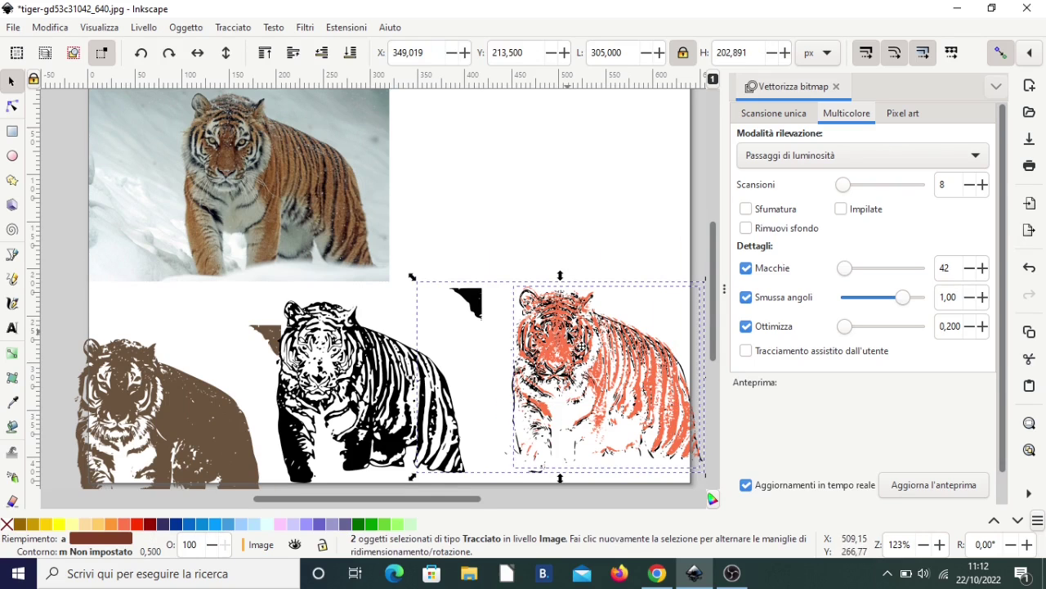
click(233, 27)
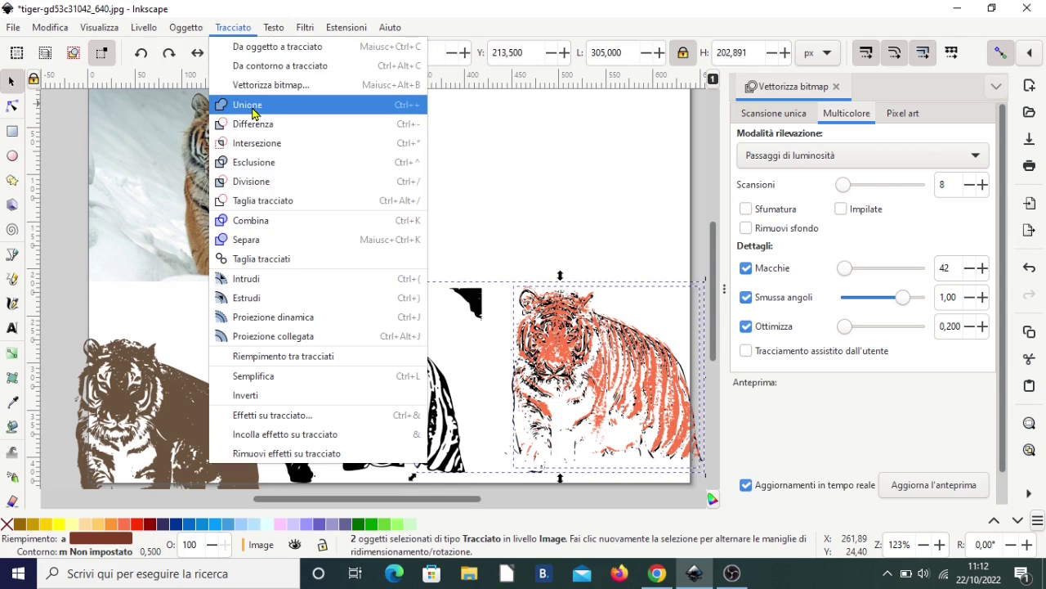
key(Escape)
key(ctrl+plus)
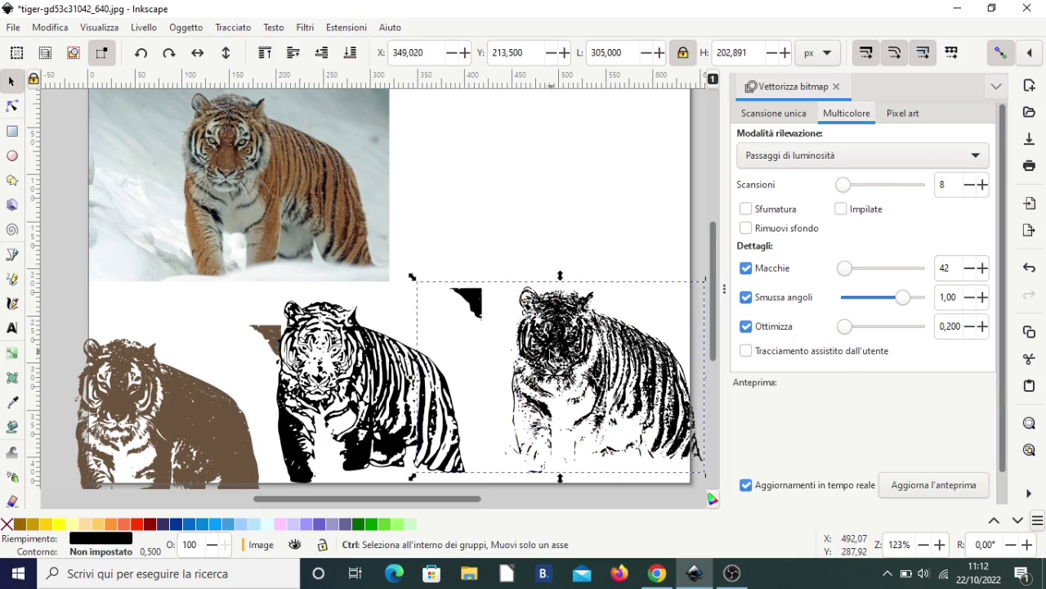
key(ctrl+z)
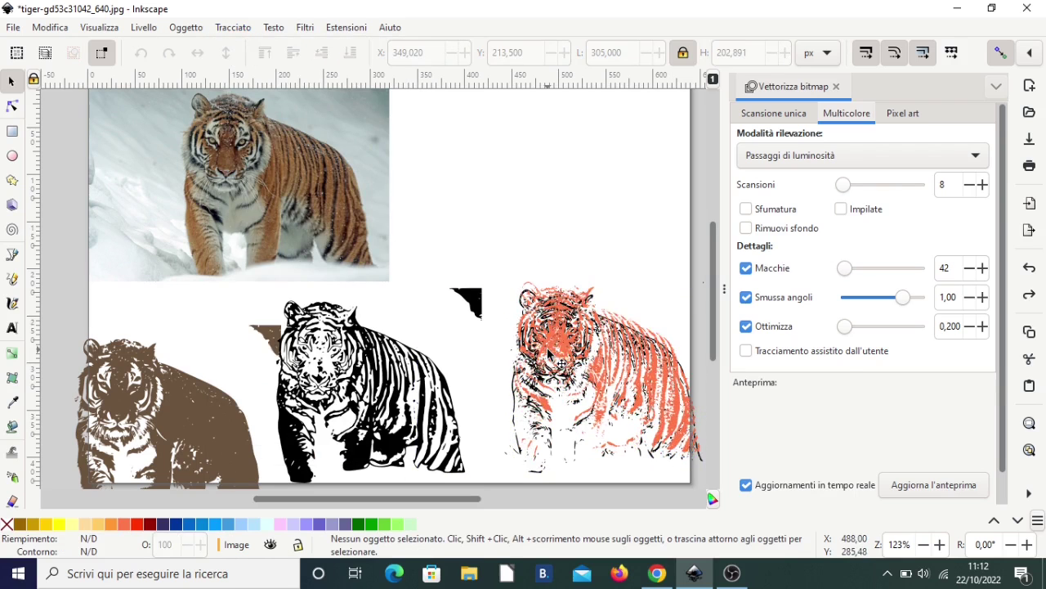
drag(548, 353, 451, 157)
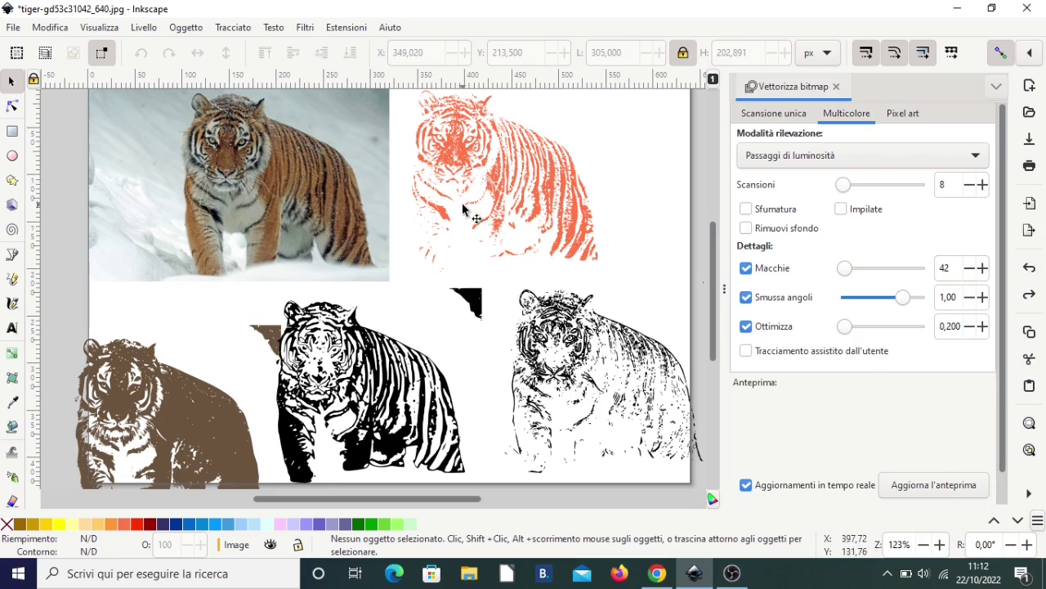
click(493, 176)
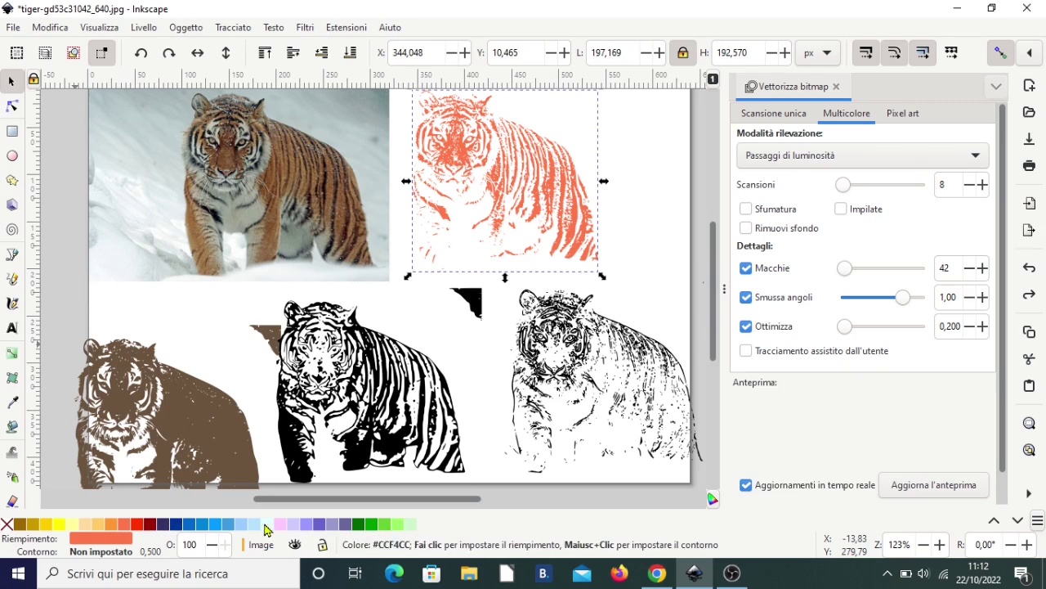
- Recolour the earlier trace dark blue, then select the photo with Brightness steps mode
click(164, 524)
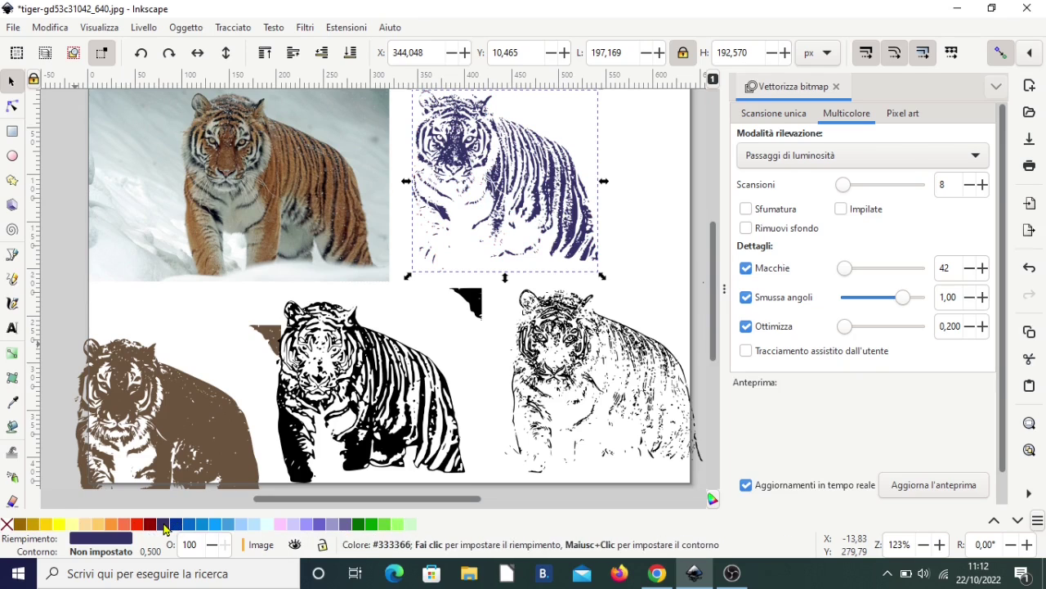
scroll(882, 392, down, 1)
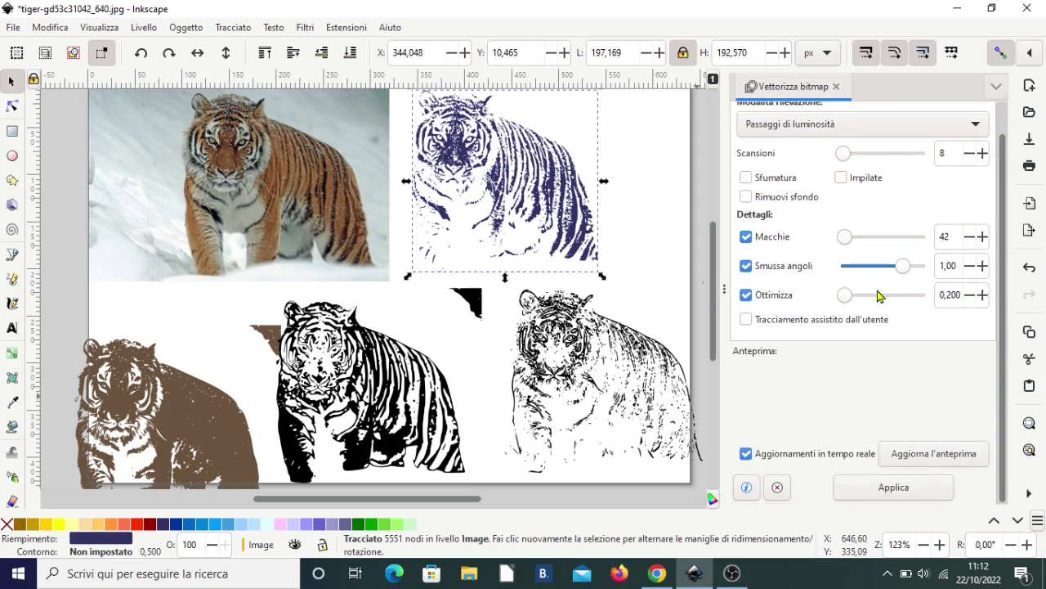
key(Tab)
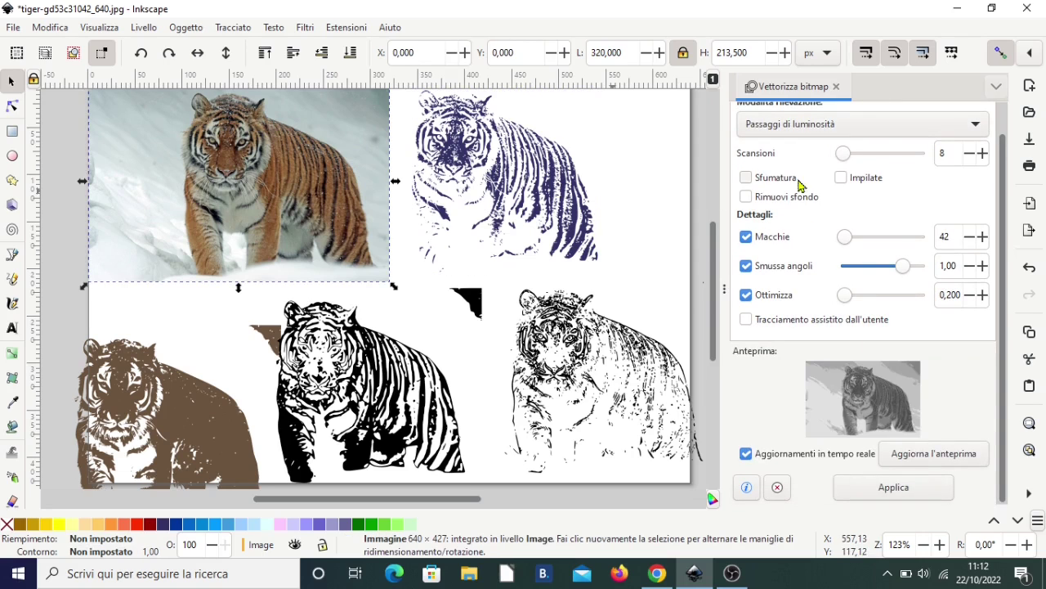
click(843, 151)
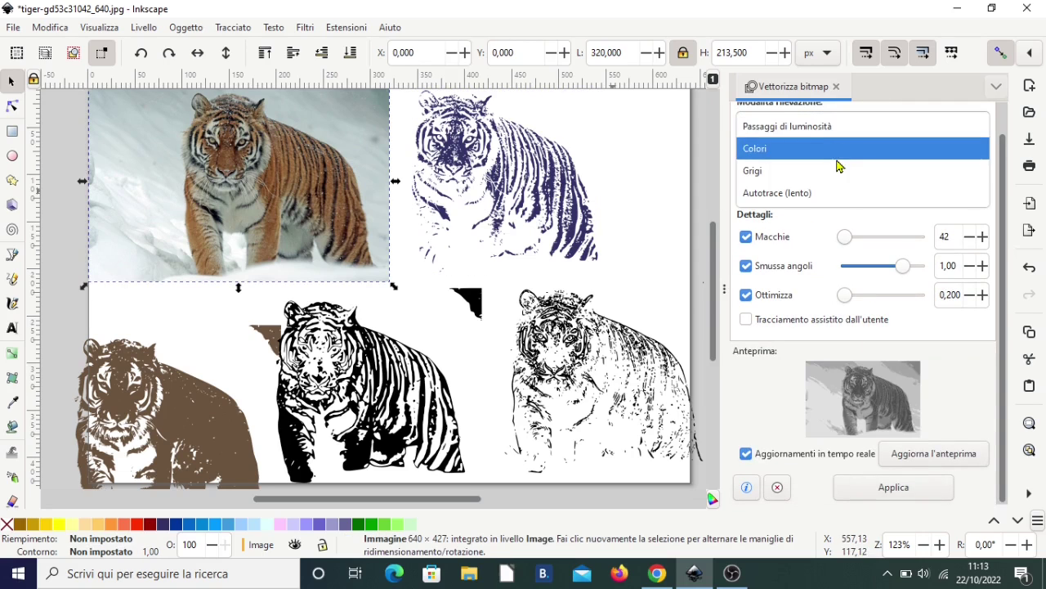
click(1009, 155)
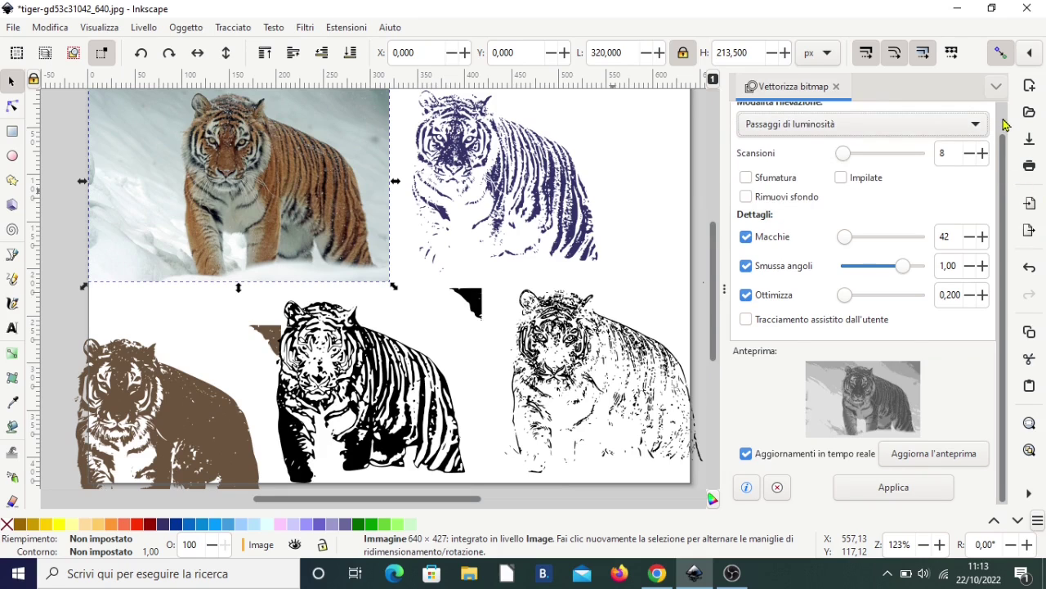
- Lower the brightness scans to 4 and trace the tiger photo
scroll(1003, 131, up, 2)
scroll(854, 114, up, 1)
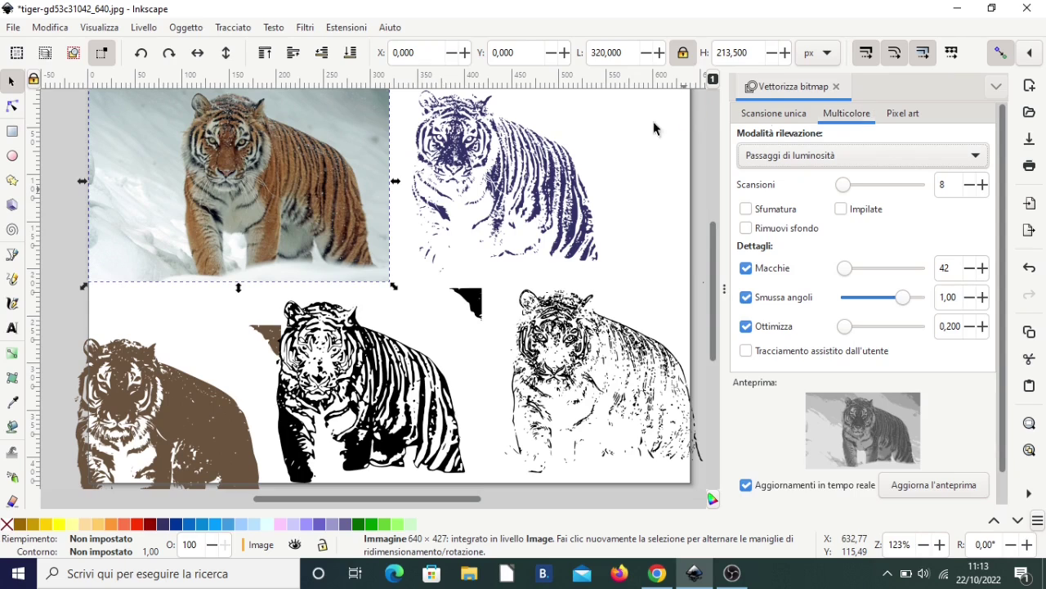
click(270, 183)
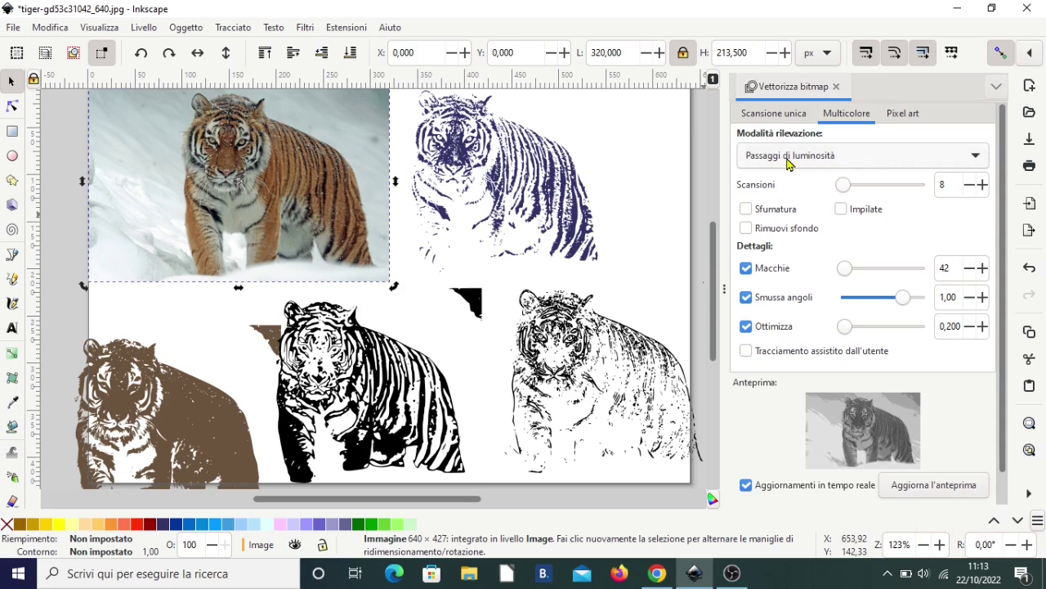
click(970, 185)
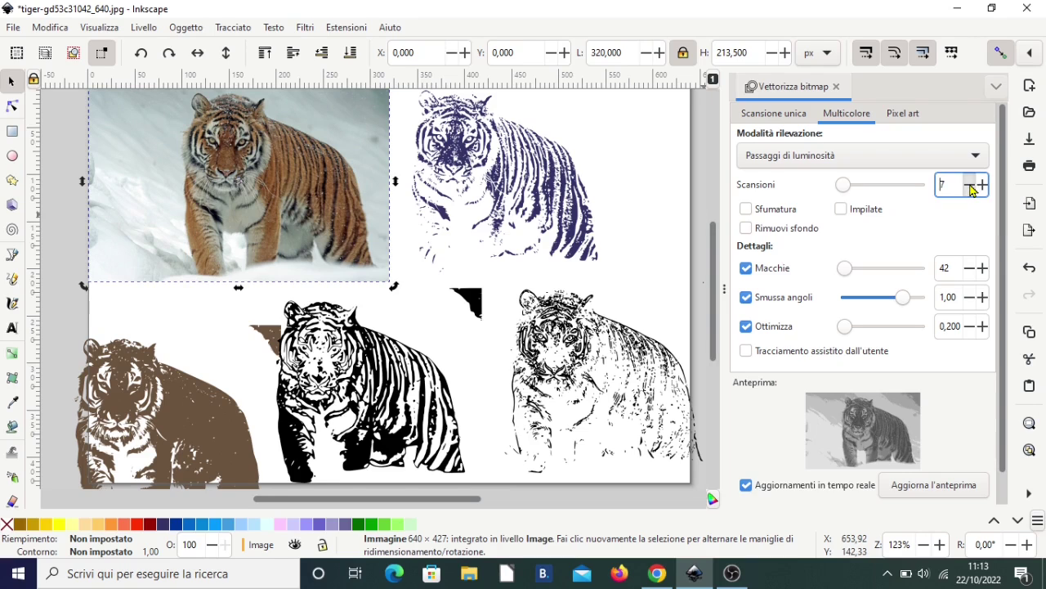
click(971, 185)
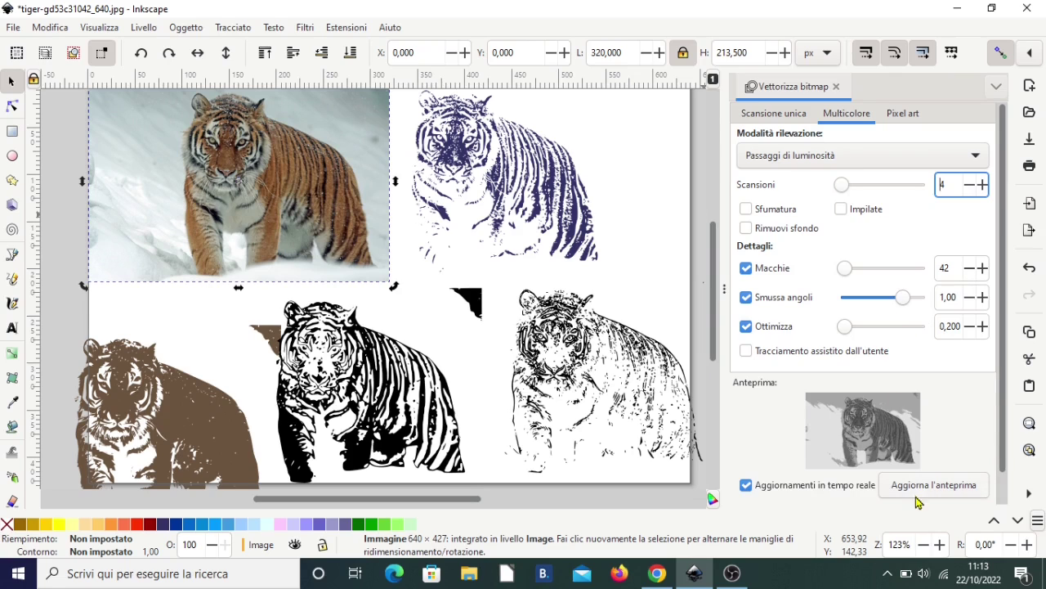
scroll(756, 467, down, 1)
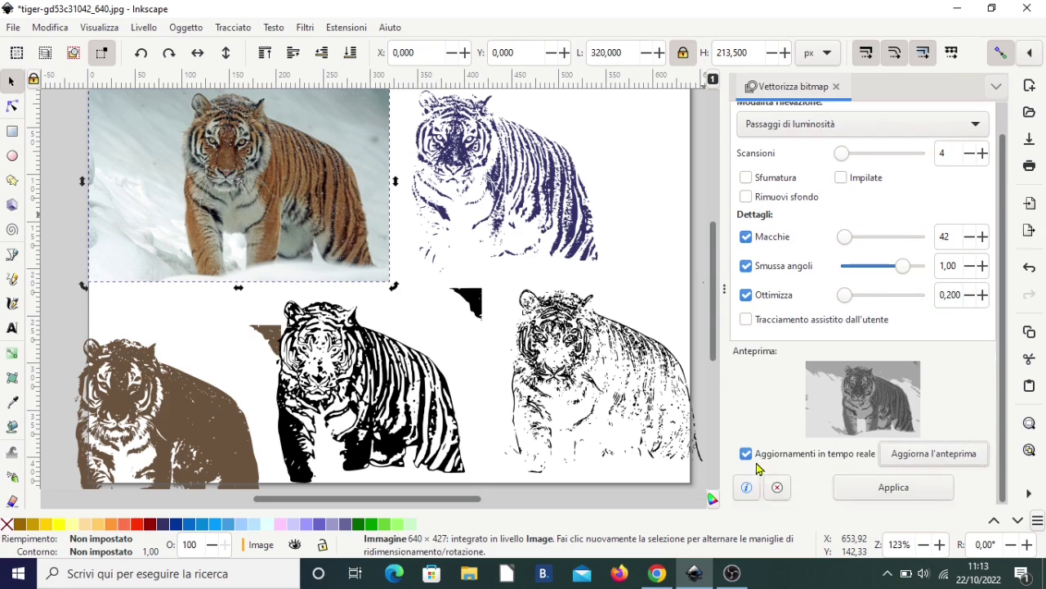
click(887, 490)
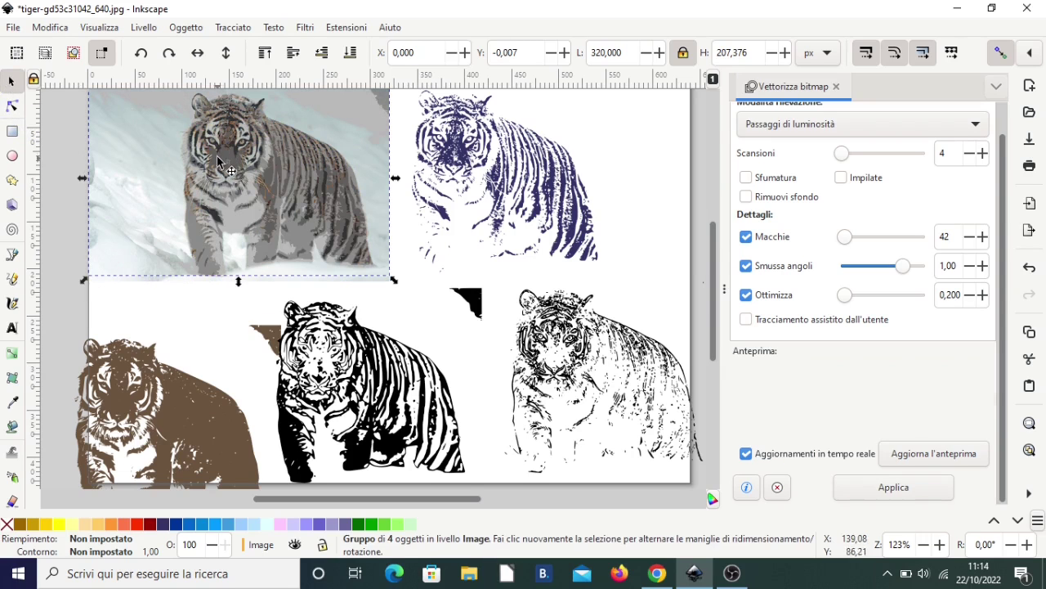
- Drag the grey four-tone trace group into the page's top-right corner, then reselect the photo
drag(321, 188, 637, 204)
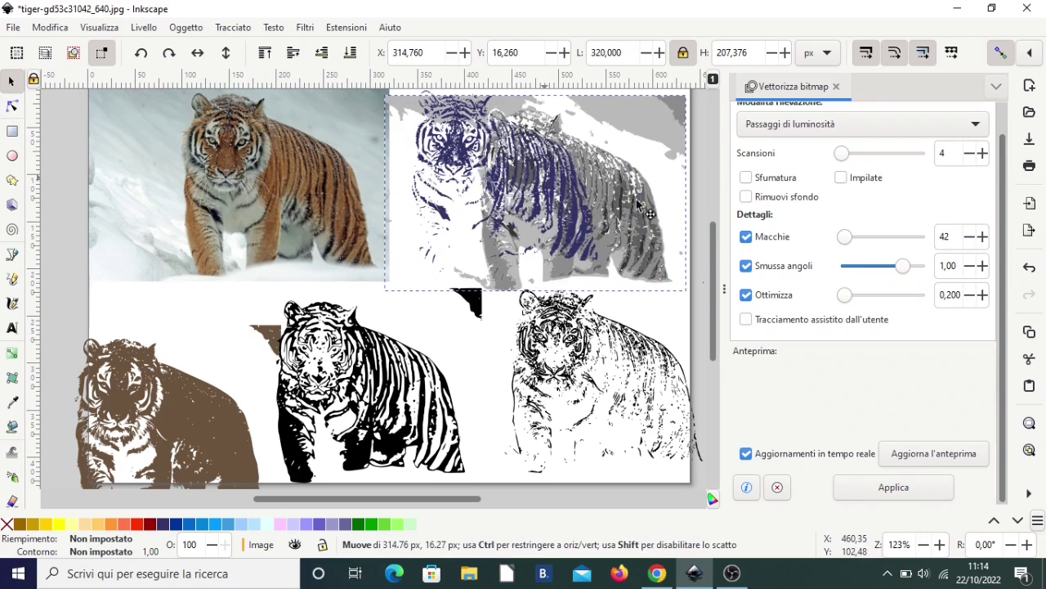
drag(638, 204, 682, 253)
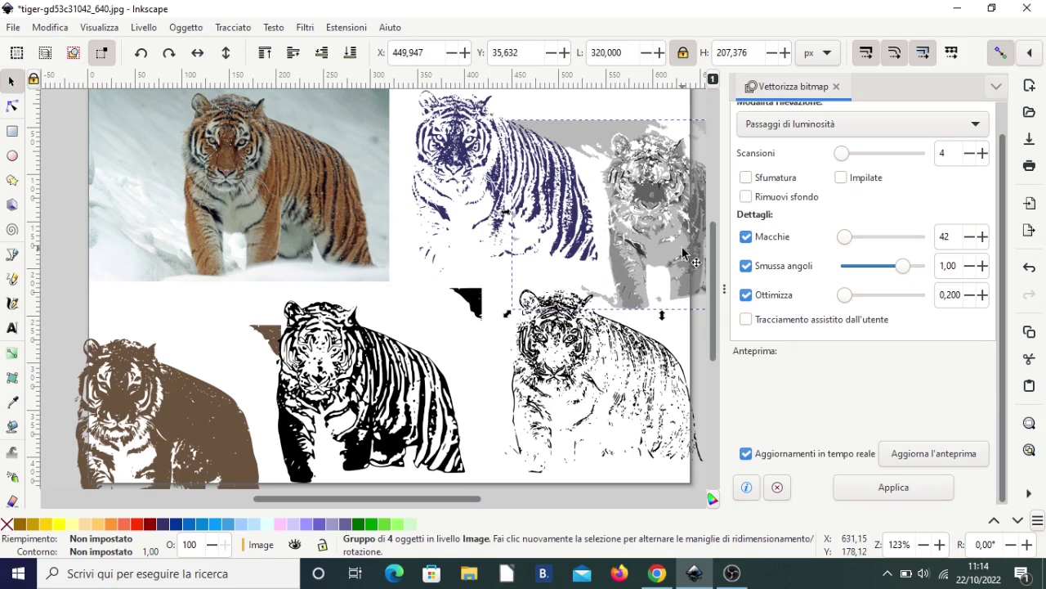
drag(466, 497, 496, 507)
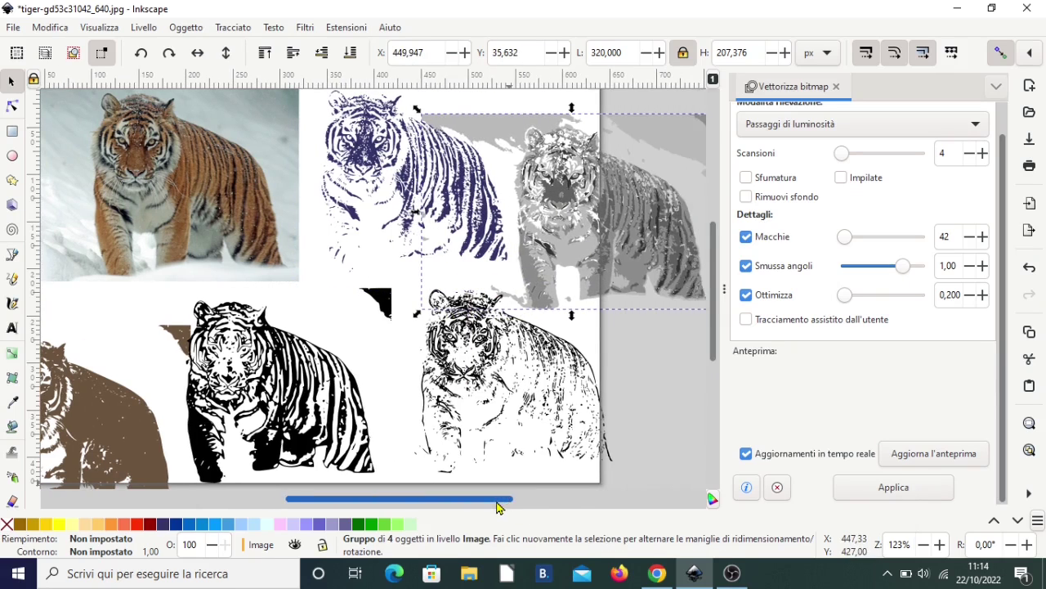
scroll(638, 135, up, 1)
scroll(638, 135, up, 1)
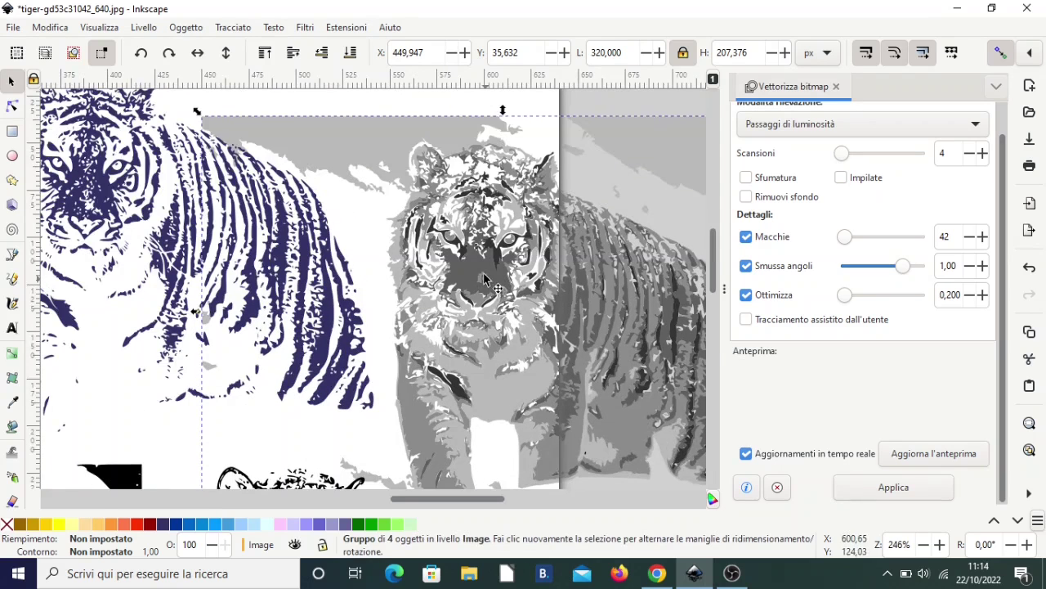
drag(487, 281, 578, 221)
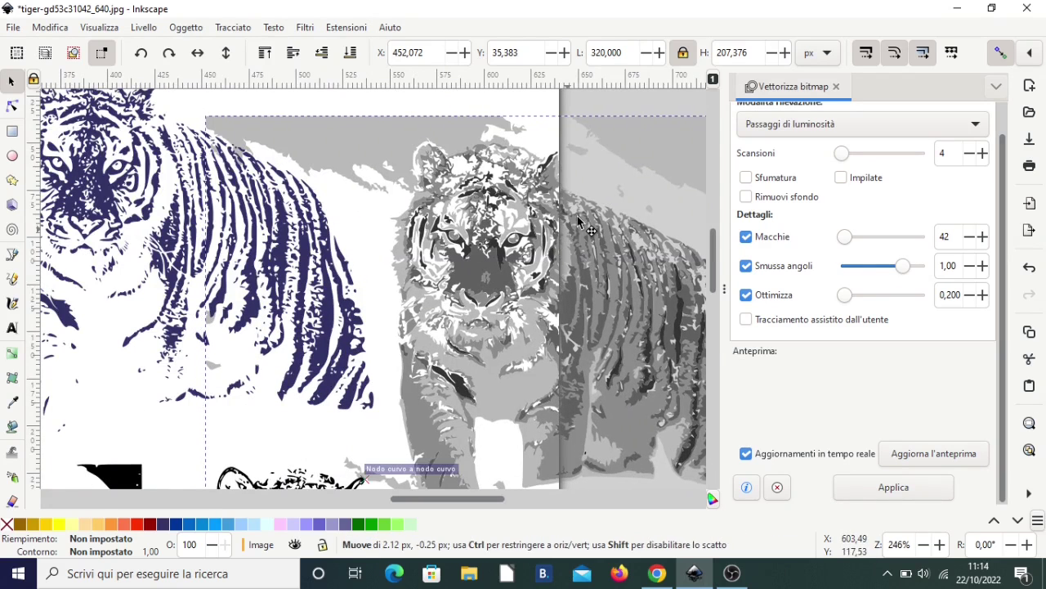
mouse_move(578, 220)
mouse_down()
mouse_move(536, 222)
mouse_move(776, 179)
mouse_up()
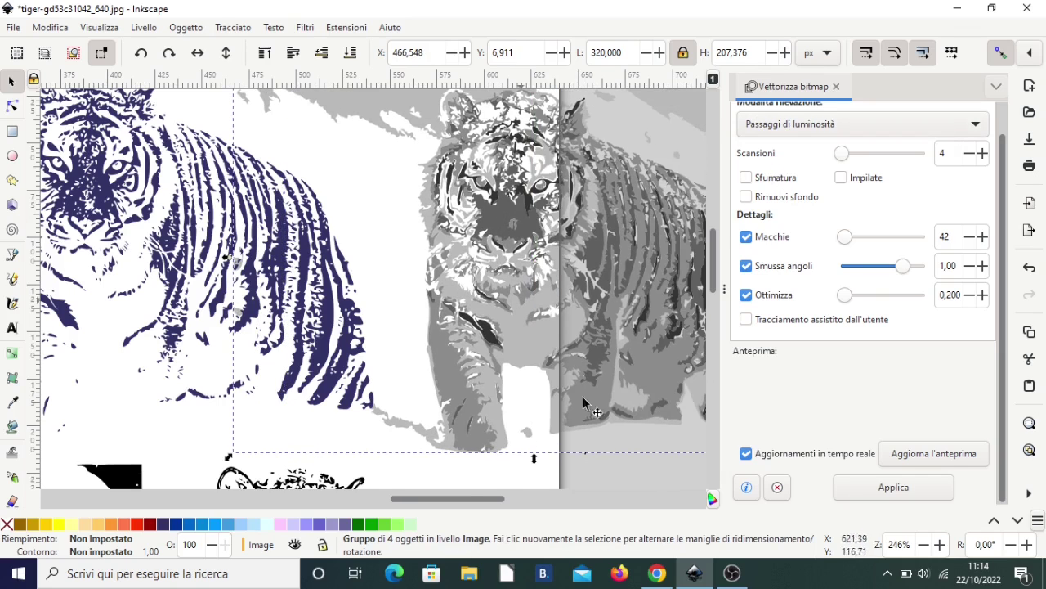
drag(505, 498, 317, 497)
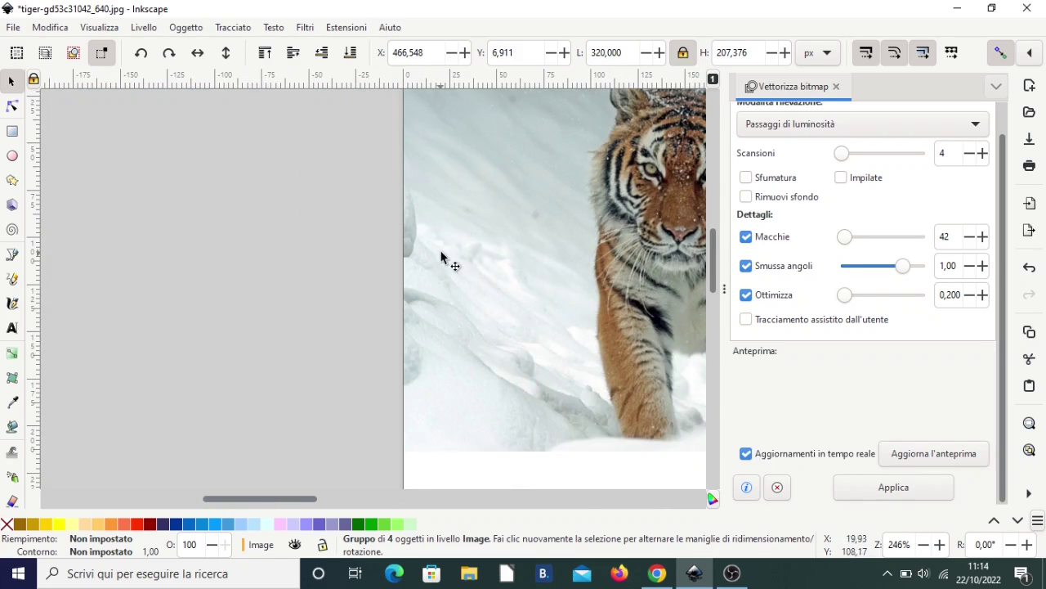
click(646, 188)
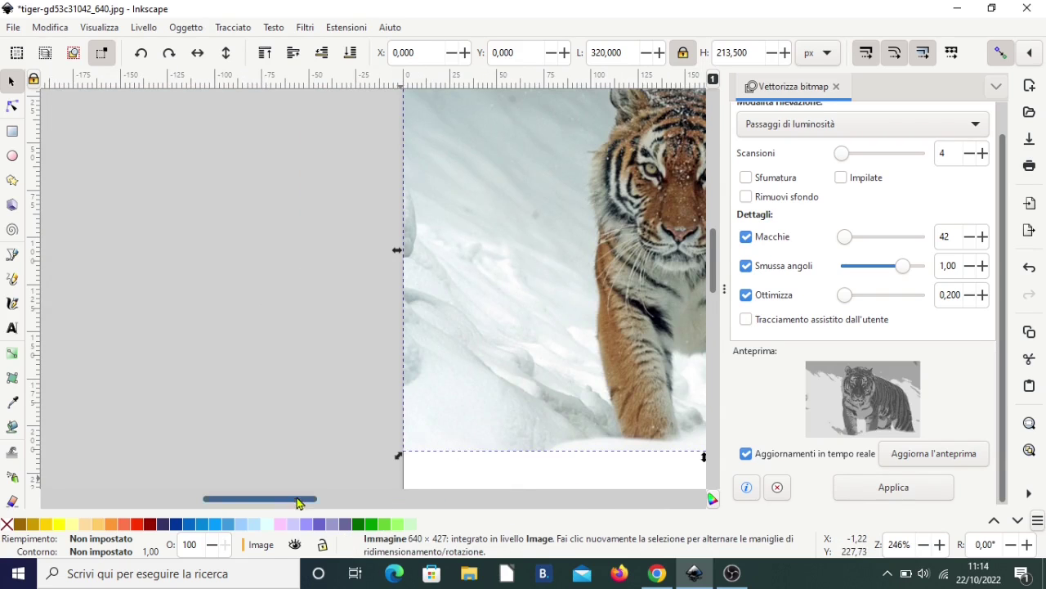
drag(299, 497, 327, 498)
scroll(467, 252, down, 1)
scroll(466, 252, down, 2)
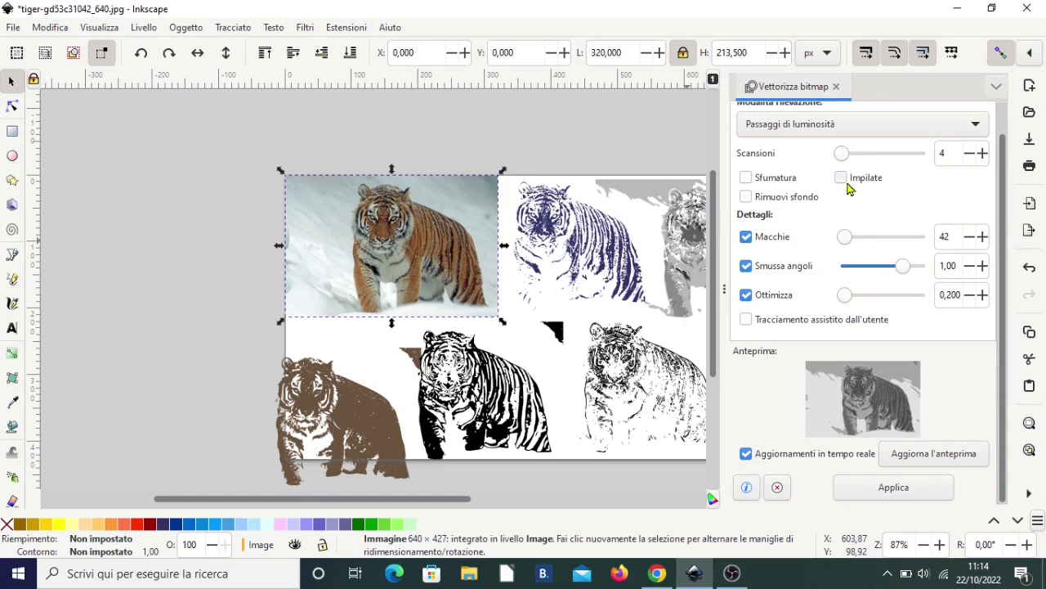
mouse_move(746, 197)
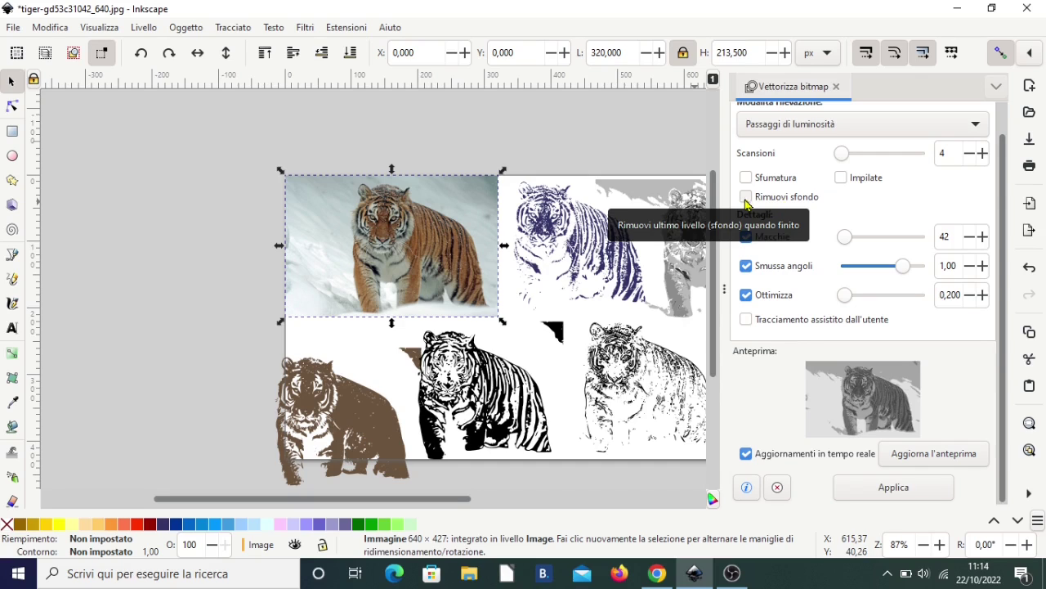
- Enable background removal and switch the Detection mode to Colors
click(745, 198)
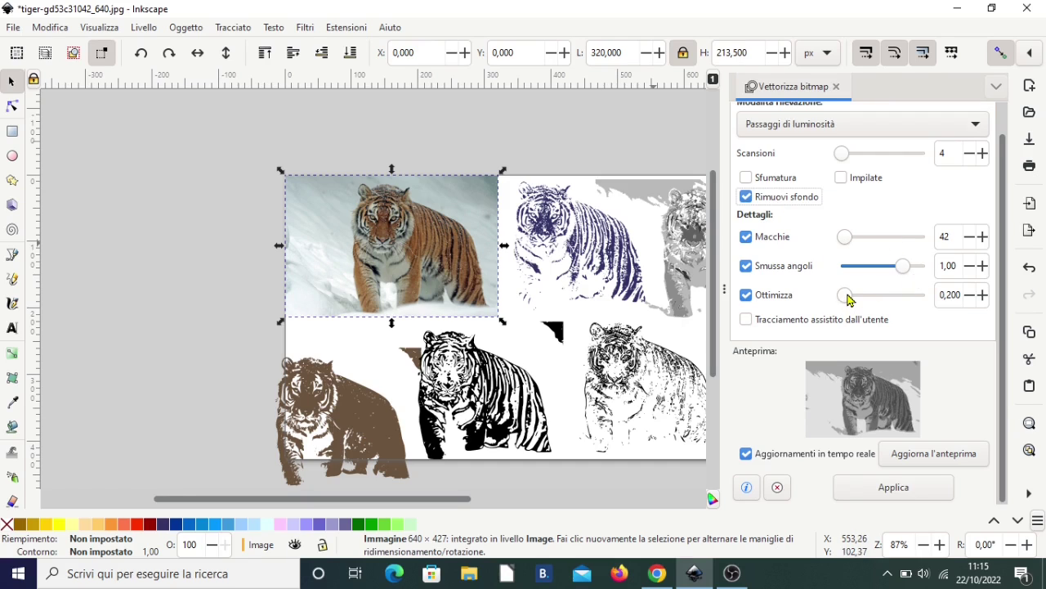
click(940, 131)
click(757, 151)
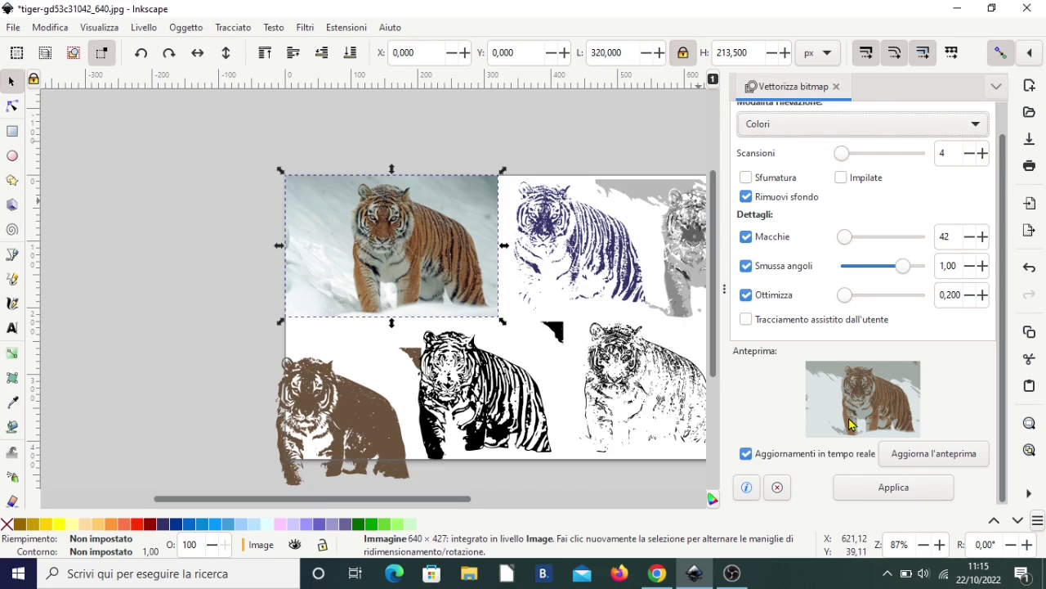
- Raise Scans to 8 and apply the colour trace over the photo
click(981, 152)
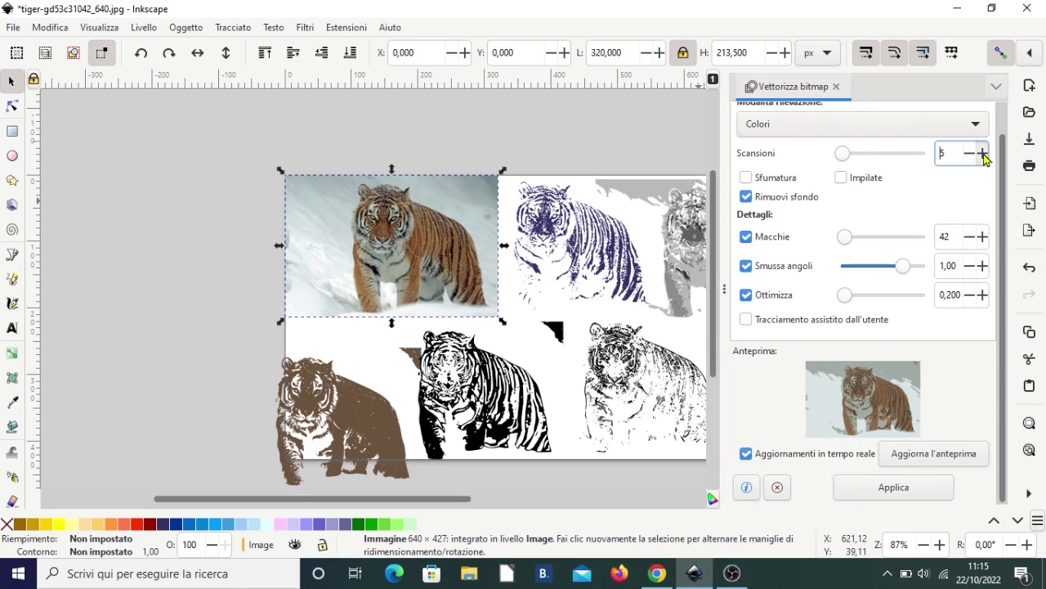
click(982, 152)
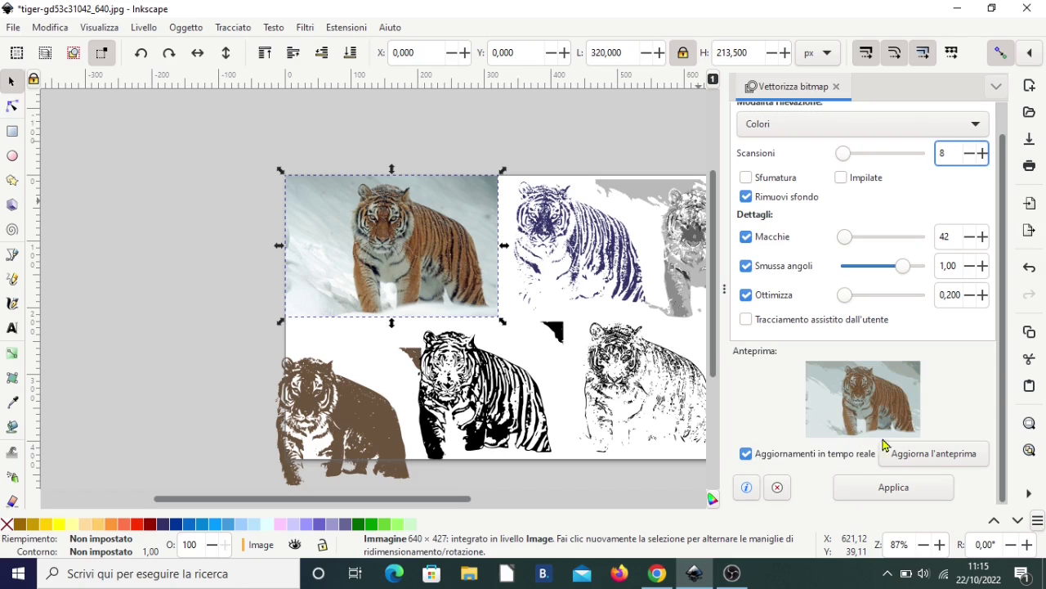
click(911, 492)
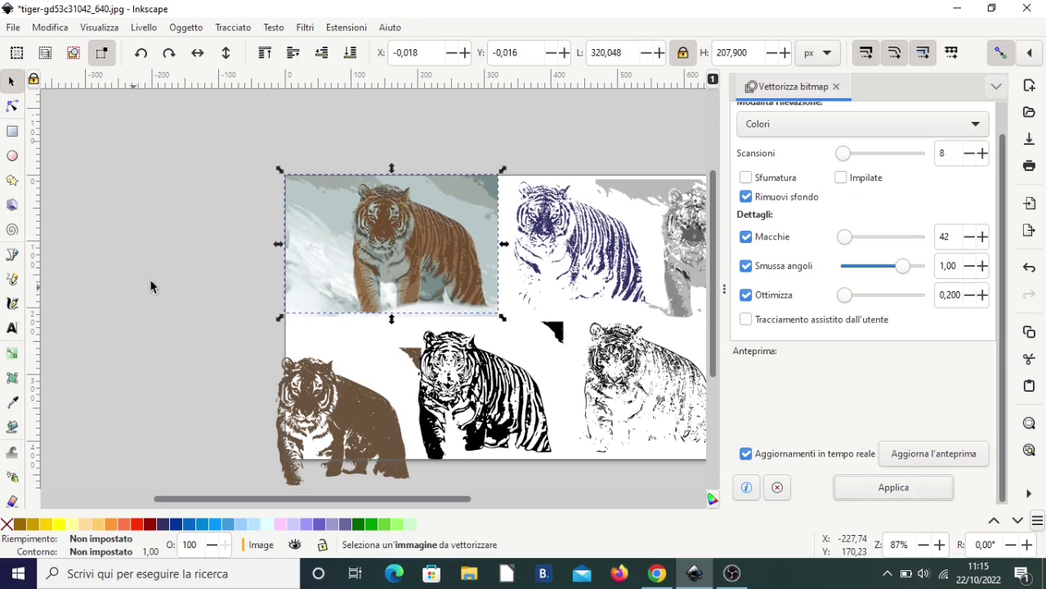
scroll(262, 252, down, 1)
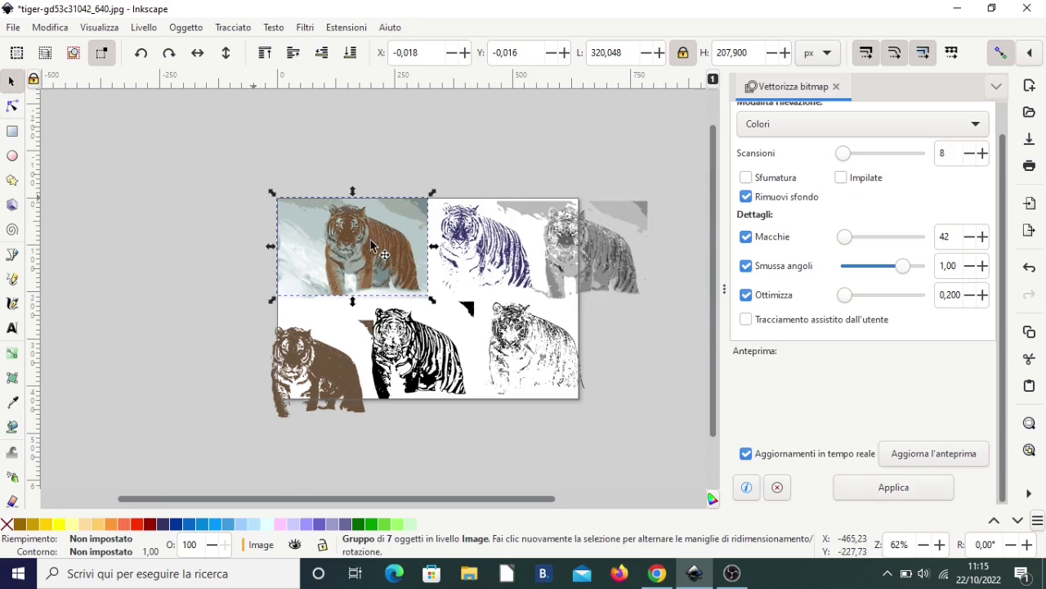
- Drag the 7-object Colori trace group left beside the page and zoom in to inspect it
drag(344, 246, 185, 244)
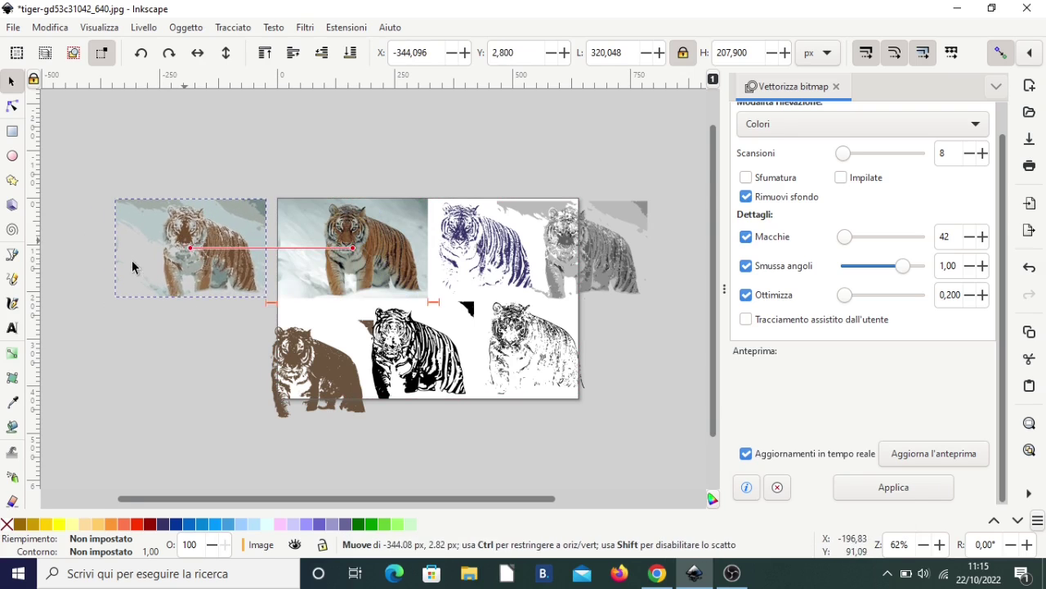
scroll(136, 251, up, 1)
scroll(137, 251, up, 2)
scroll(205, 218, up, 1)
scroll(214, 211, down, 1)
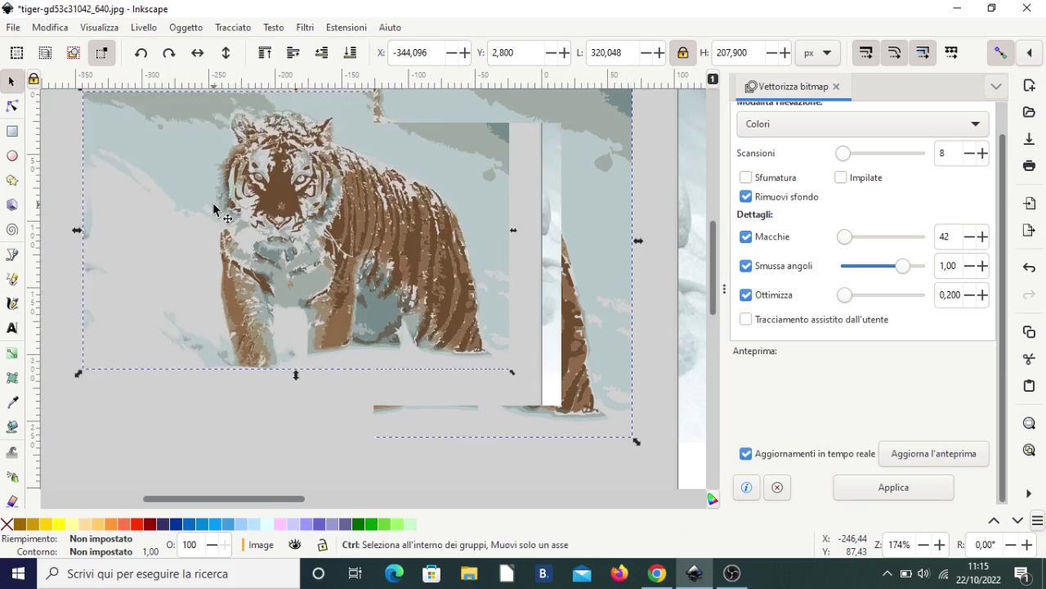
scroll(214, 210, down, 2)
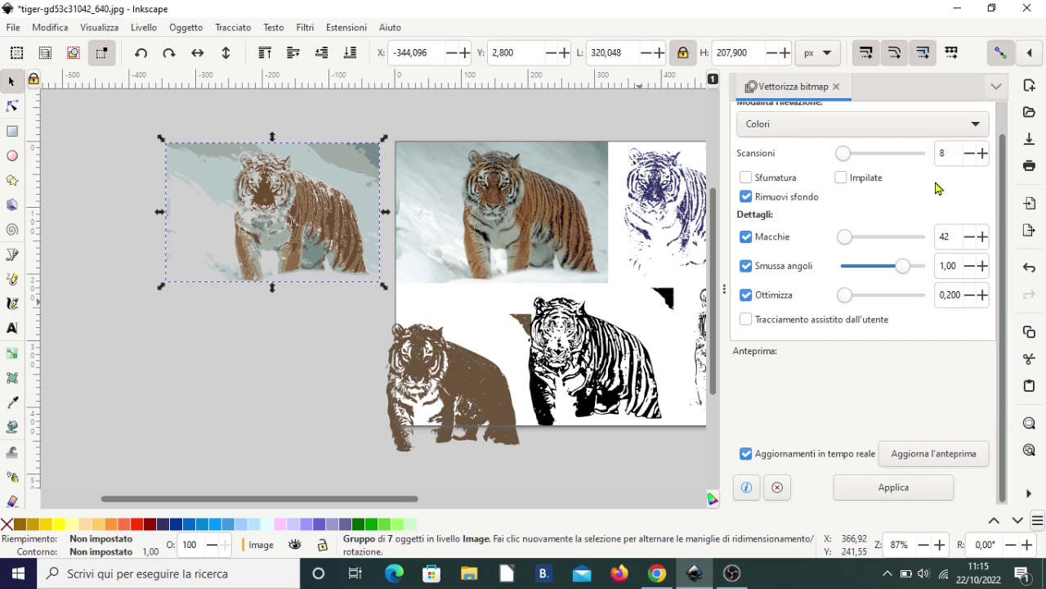
- Ungroup the colour trace into separate colour layers
click(175, 29)
click(210, 183)
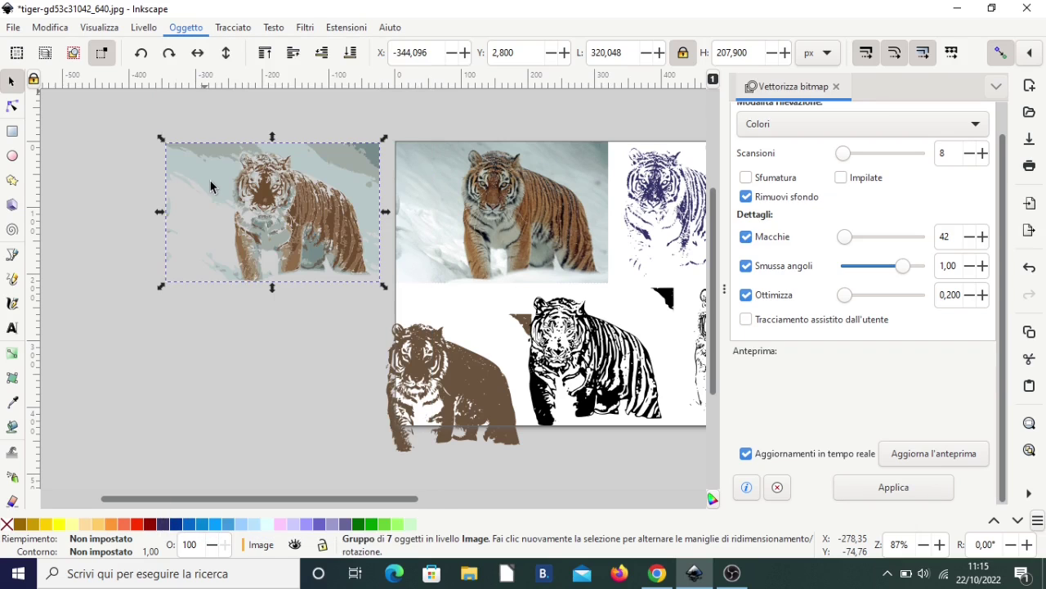
ctrl+click(288, 222)
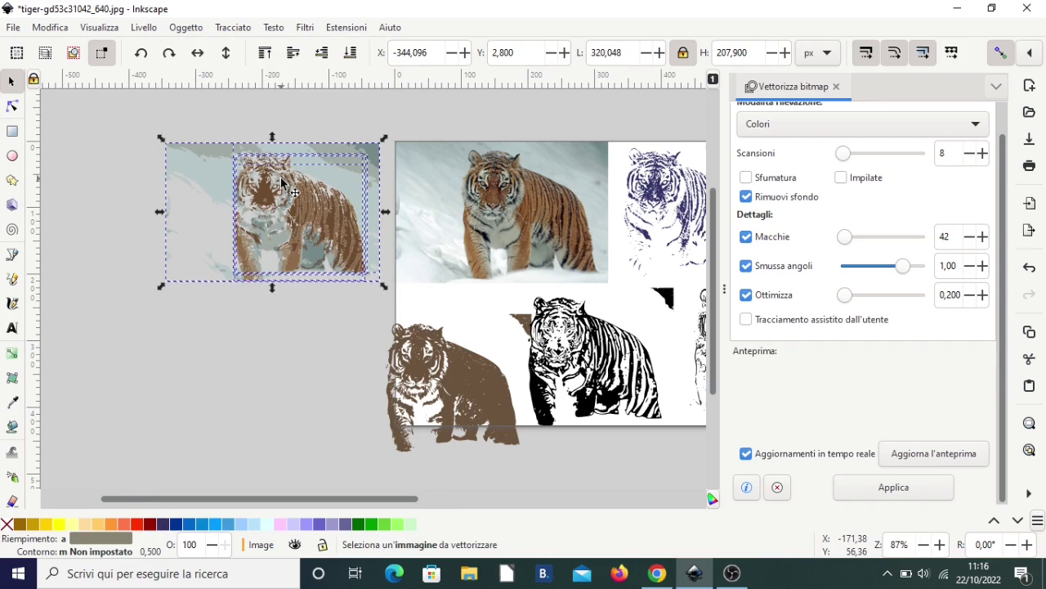
scroll(281, 181, up, 1)
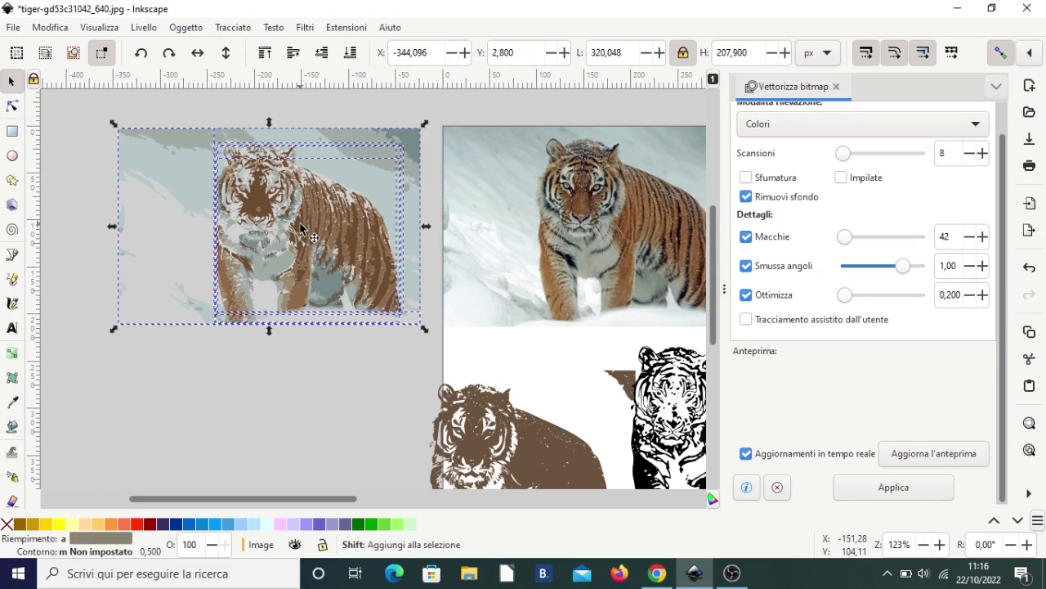
- Pull the brown tiger layer down-left and spread the other trace layers apart
drag(300, 239, 234, 433)
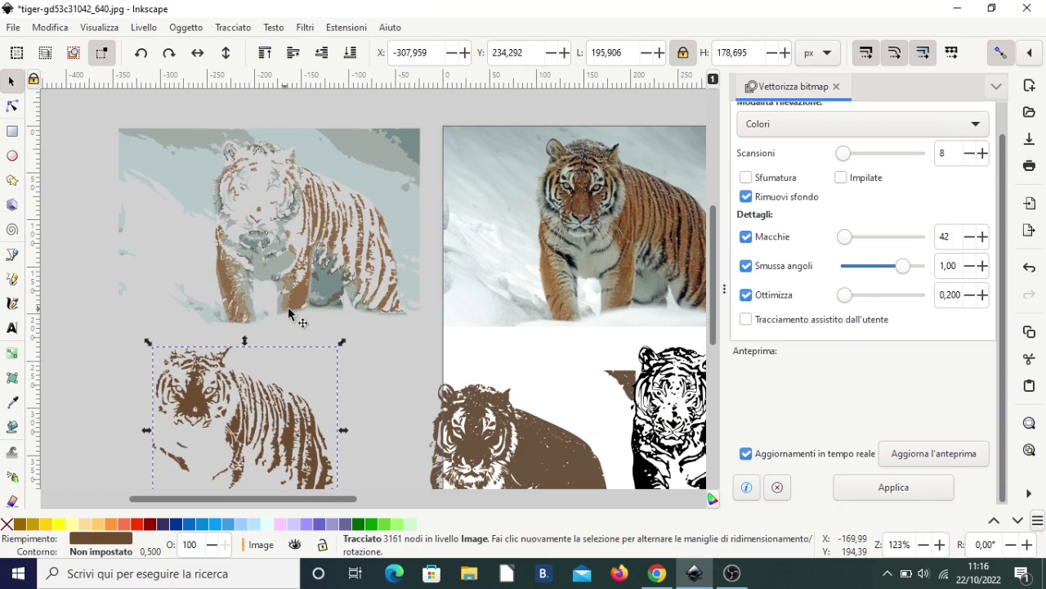
drag(317, 310, 383, 328)
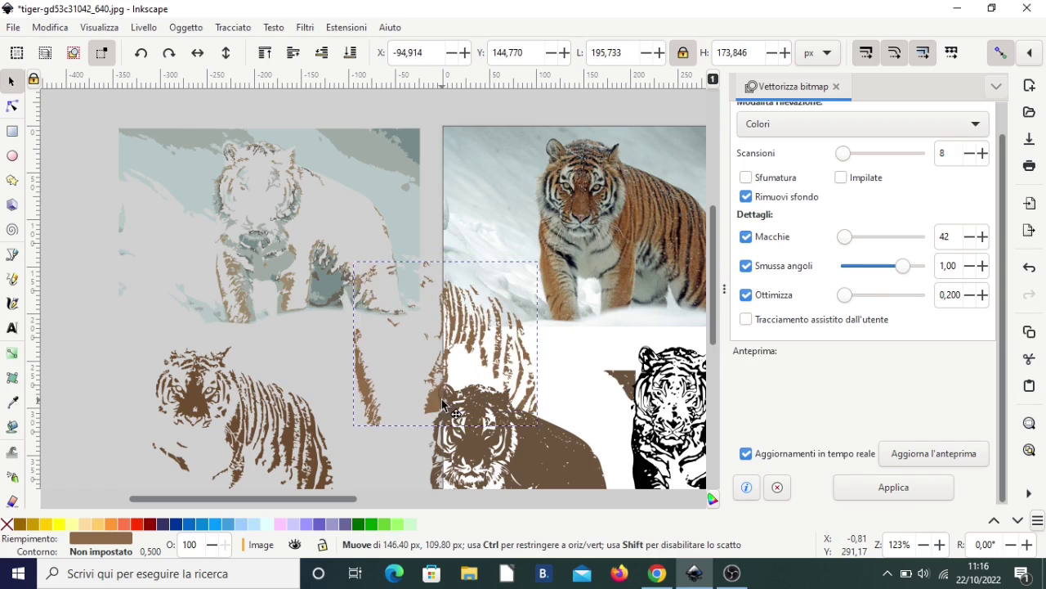
drag(383, 329, 466, 424)
drag(273, 222, 272, 222)
drag(232, 158, 93, 123)
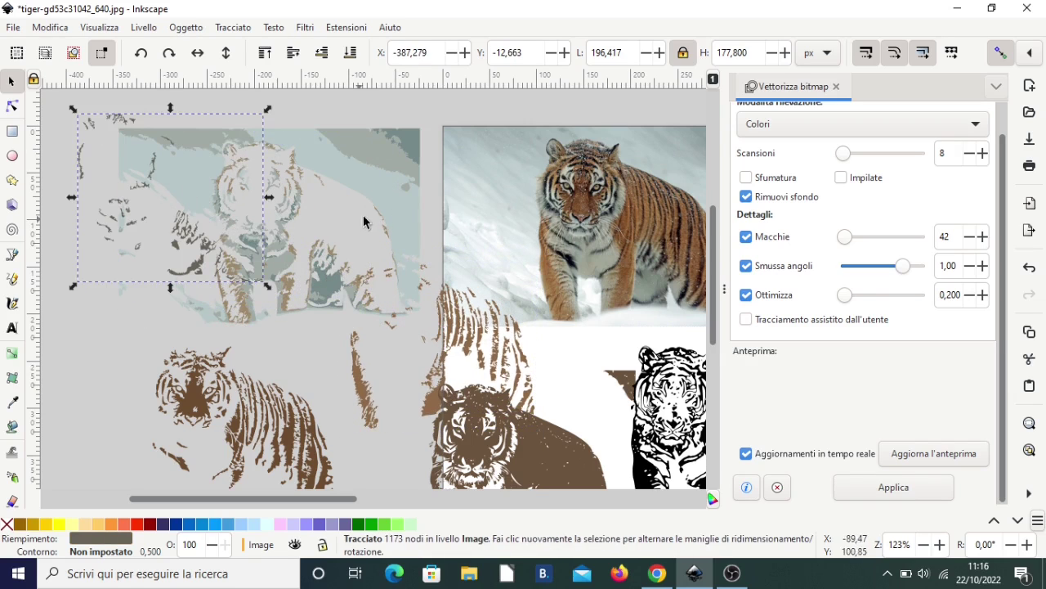
drag(398, 242, 591, 199)
ctrl+scroll(196, 421, up, 1)
ctrl+scroll(197, 421, up, 1)
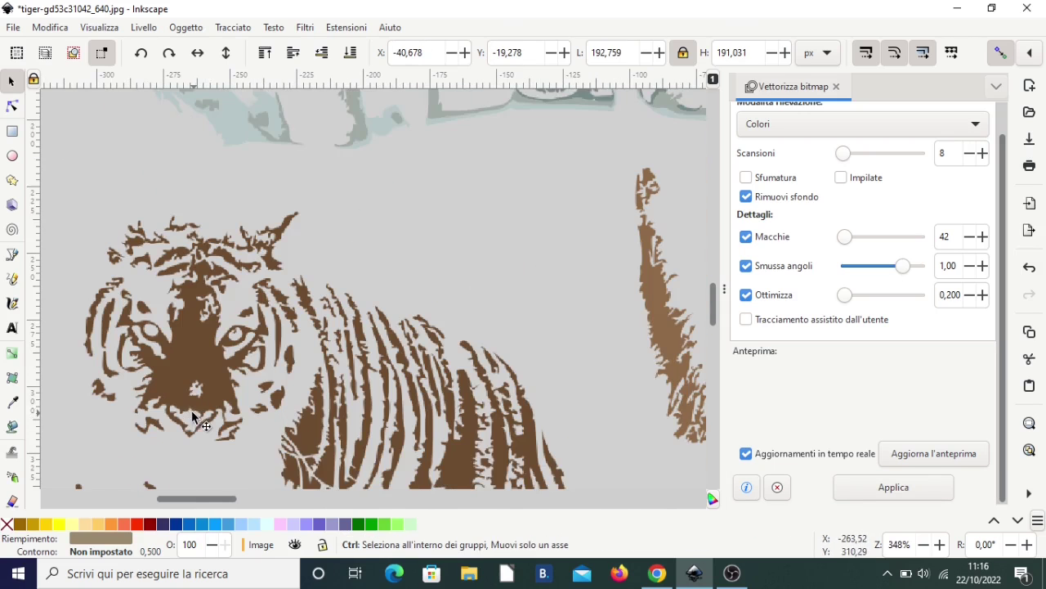
ctrl+scroll(174, 382, up, 1)
ctrl+scroll(165, 368, down, 1)
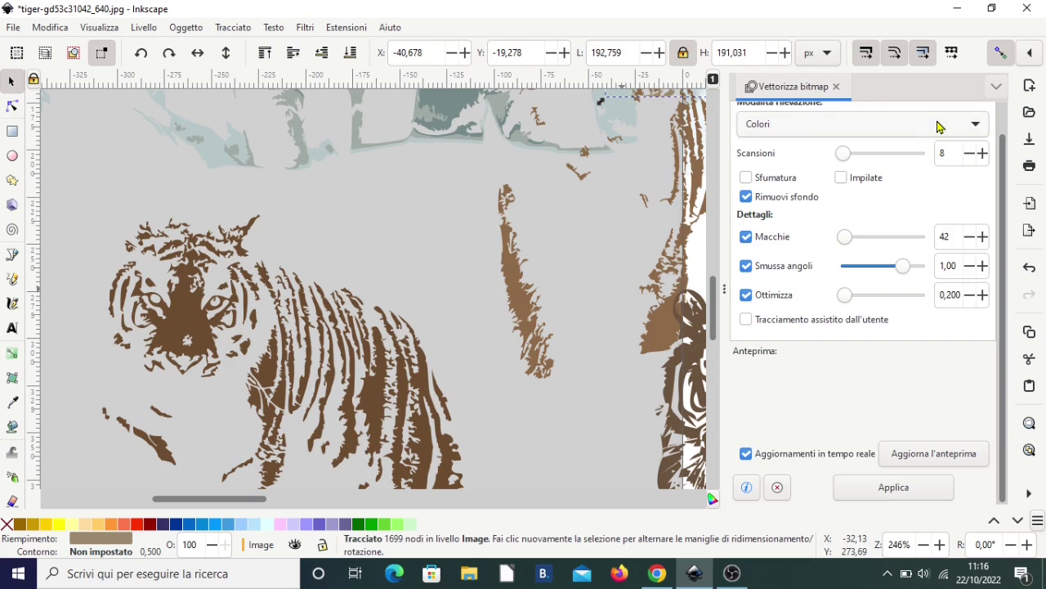
ctrl+scroll(585, 221, up, 2)
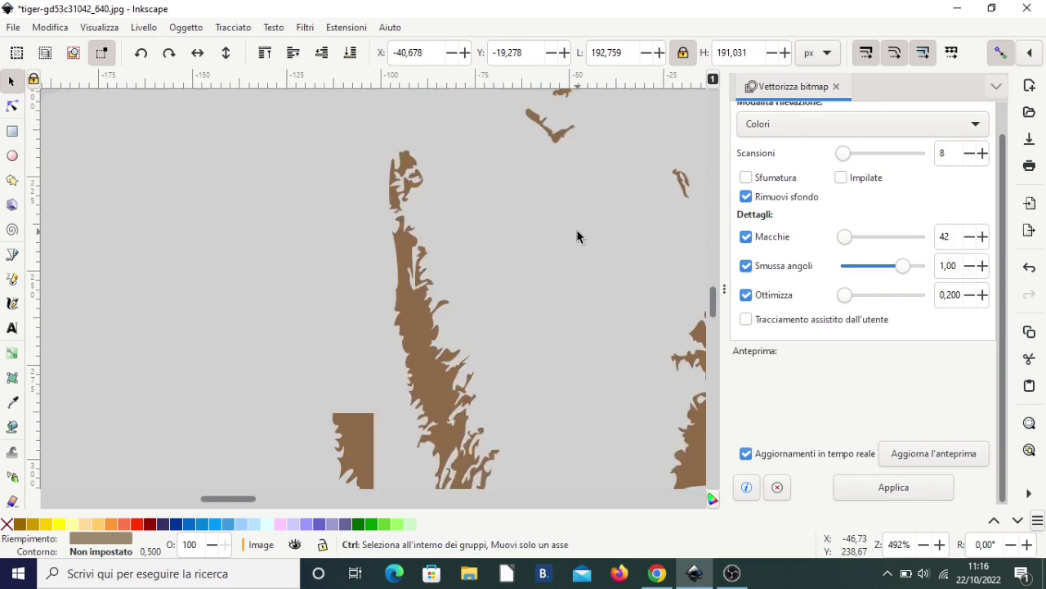
ctrl+scroll(577, 237, down, 5)
ctrl+scroll(539, 343, up, 2)
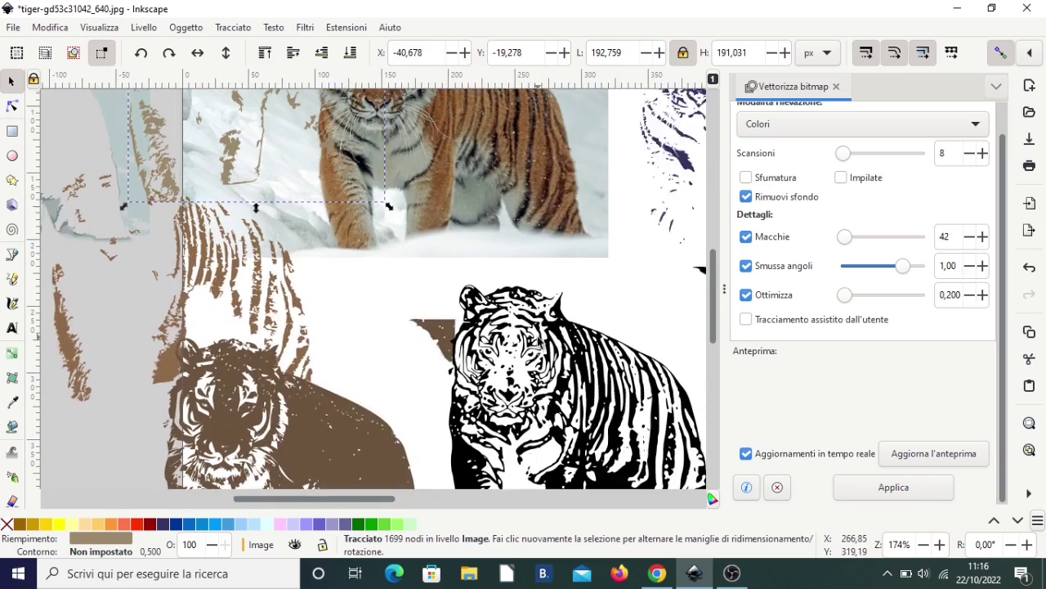
scroll(539, 343, up, 2)
scroll(455, 207, up, 2)
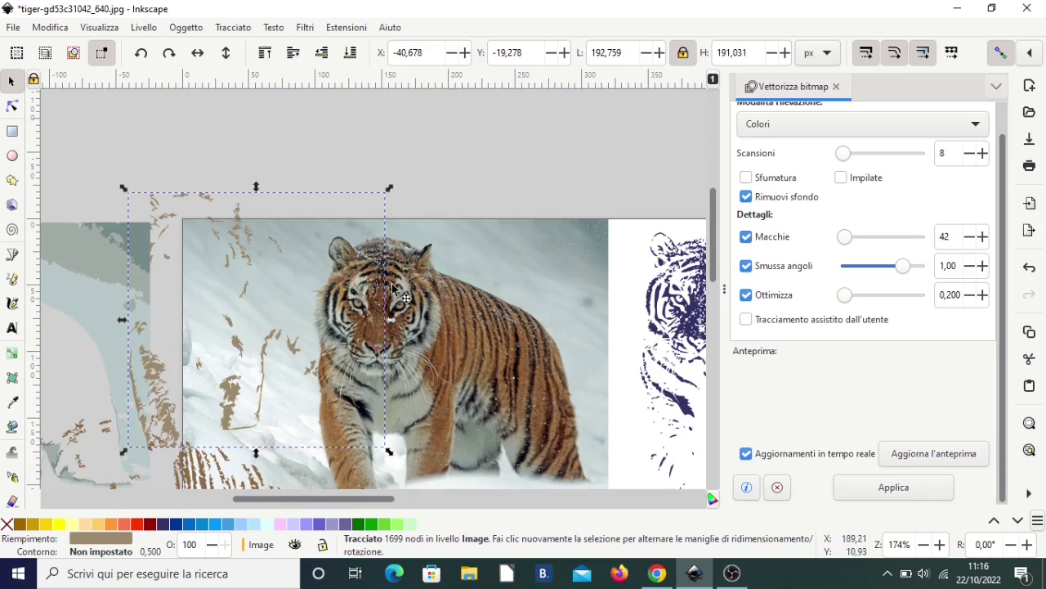
- Rubber-band select the six pale traced paths and delete them
click(442, 348)
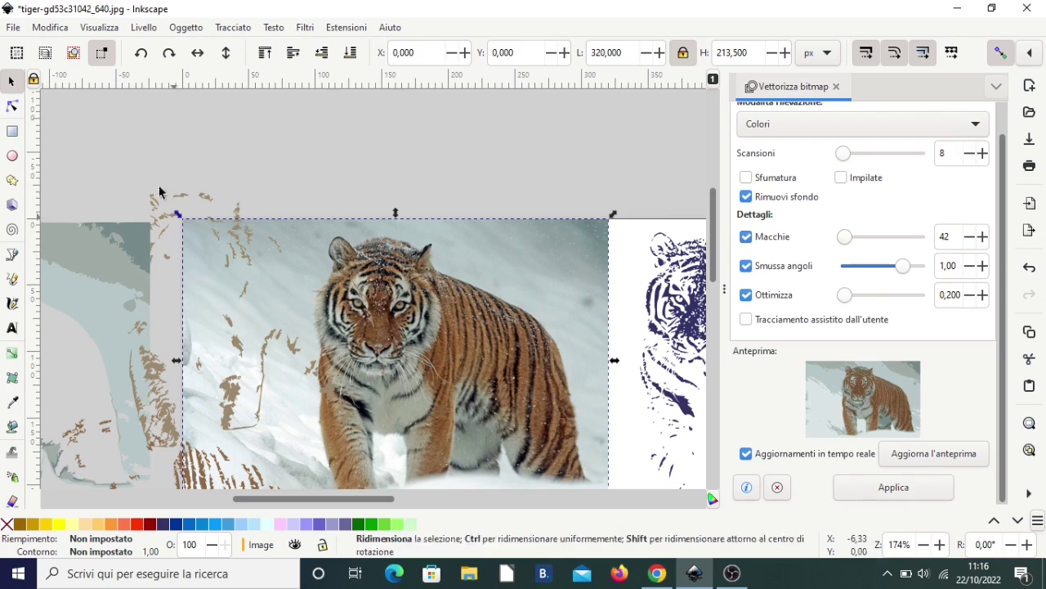
ctrl+scroll(147, 290, down, 2)
scroll(148, 291, down, 2)
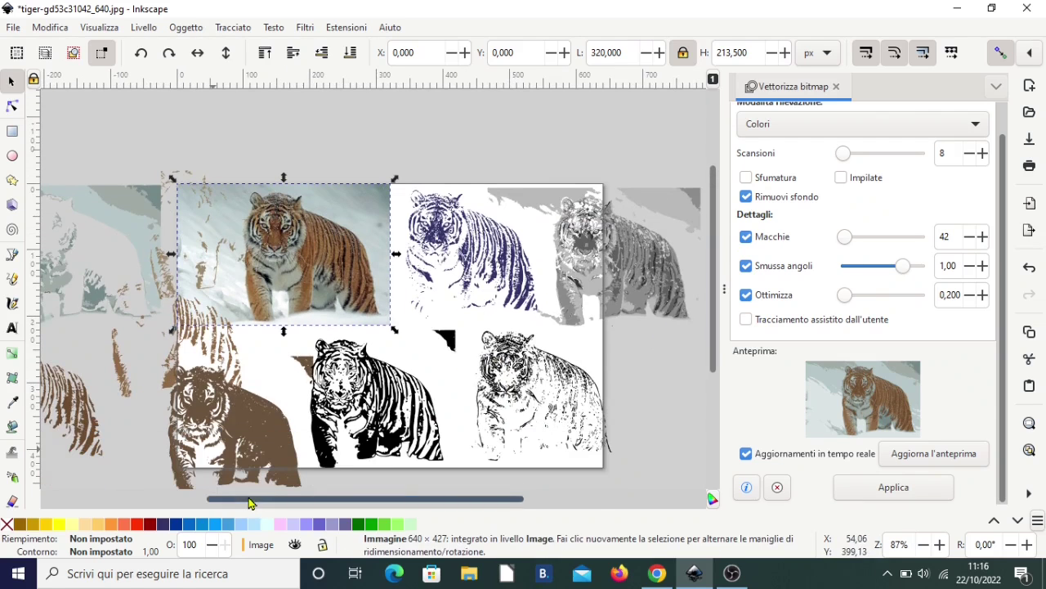
drag(250, 499, 120, 500)
drag(128, 144, 434, 291)
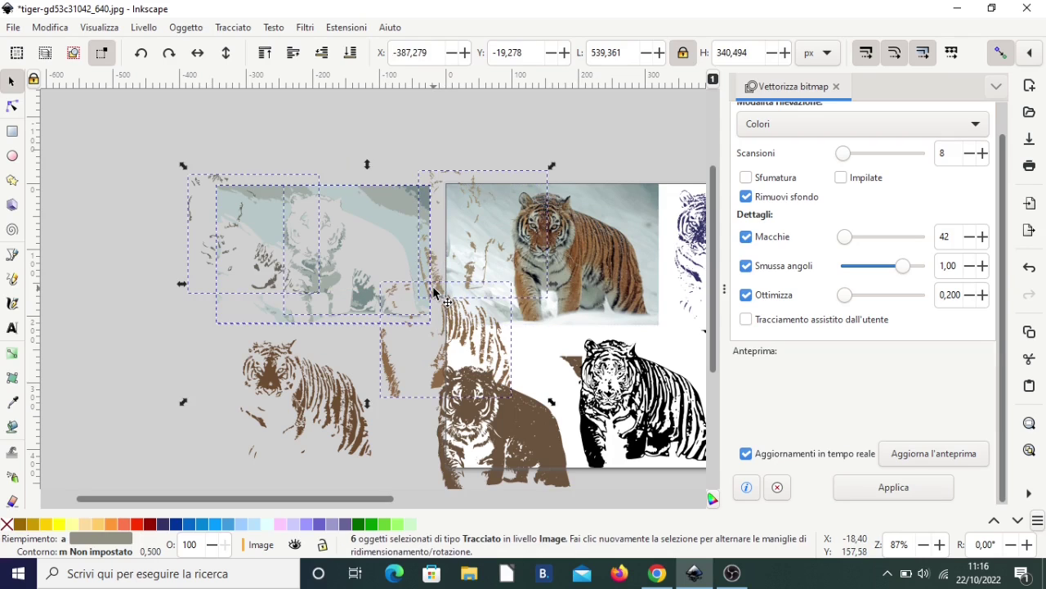
key(Delete)
- Trace the tiger photo in Grays detection mode with 12 scans
click(560, 258)
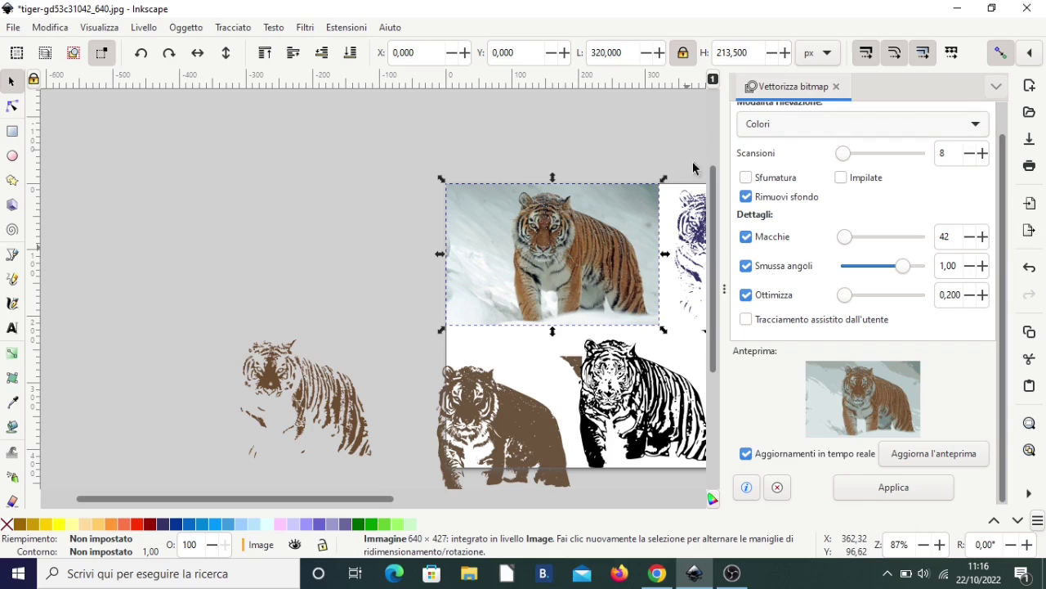
click(976, 127)
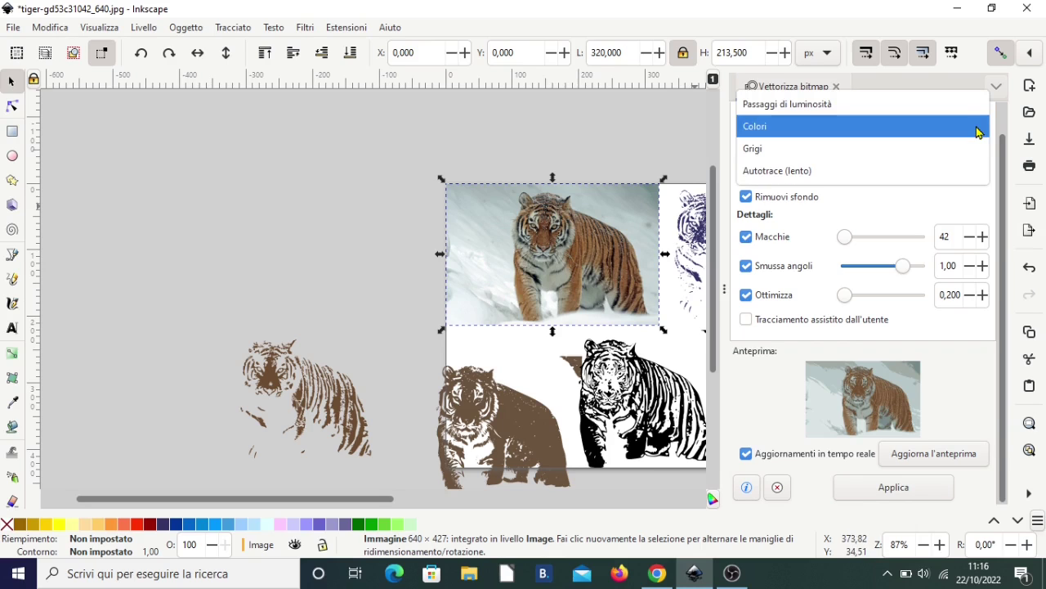
click(775, 148)
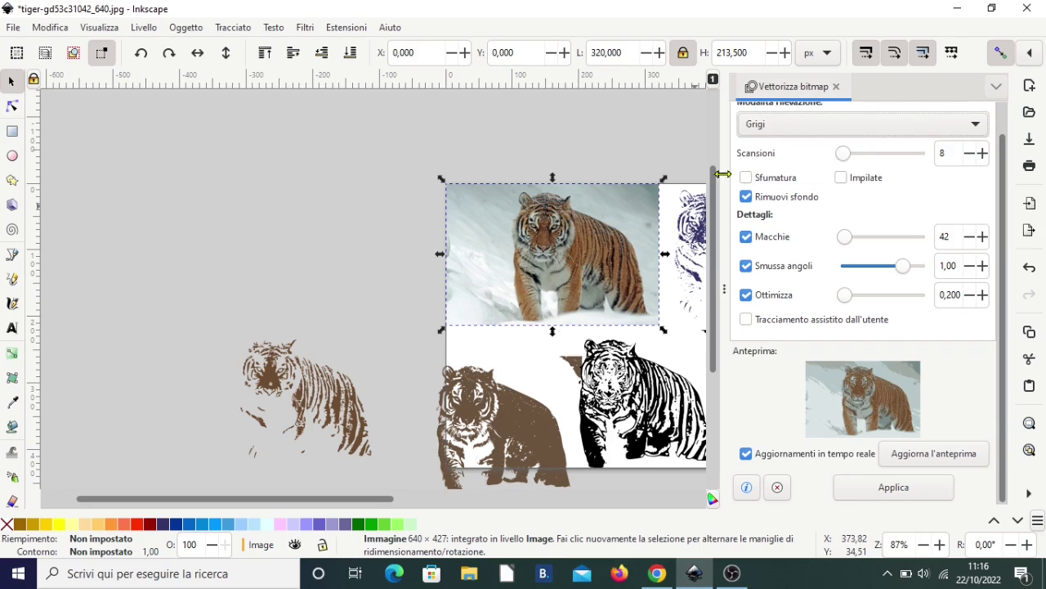
scroll(920, 208, up, 2)
click(970, 189)
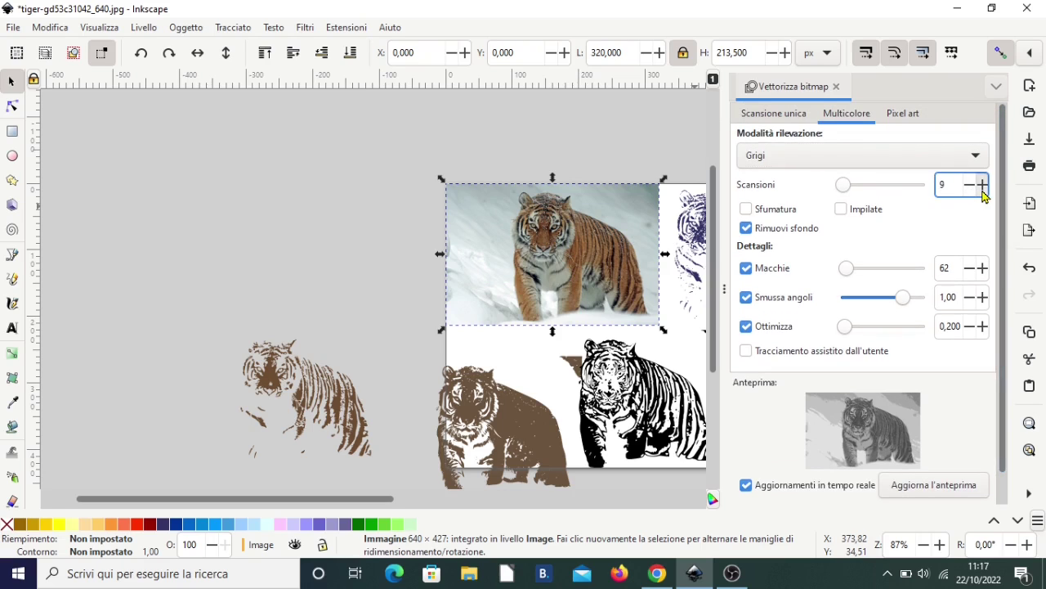
click(981, 185)
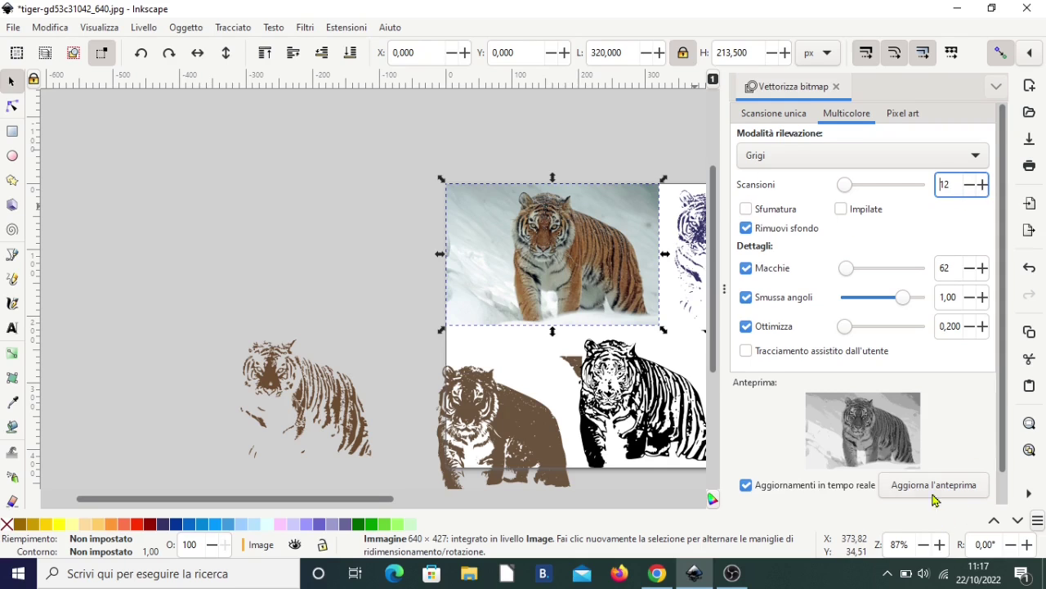
scroll(972, 466, down, 1)
click(899, 487)
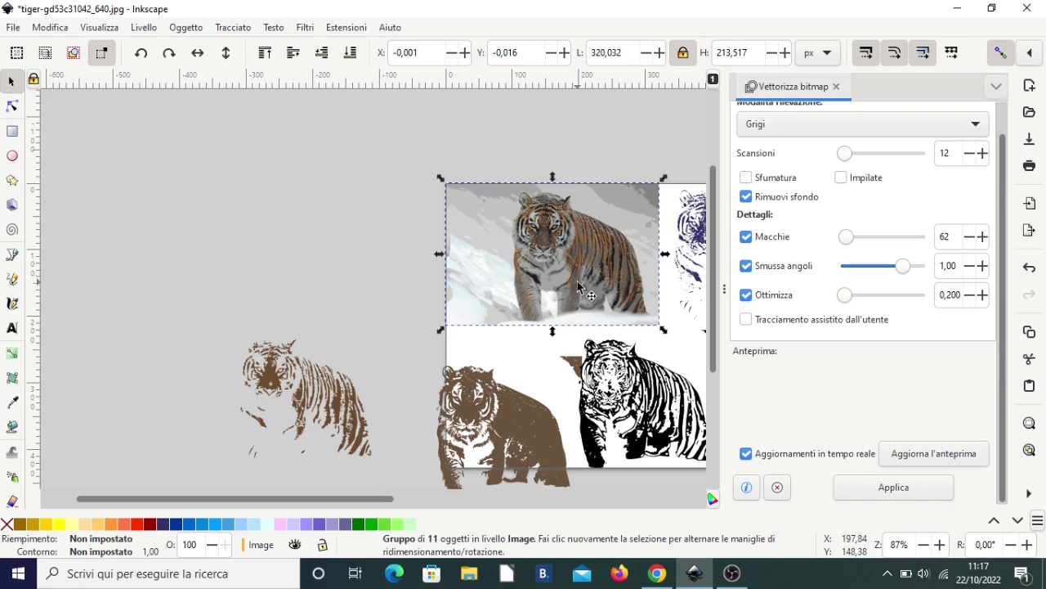
- Move the grey trace left of the photo, inspect it, then delete it
mouse_move(578, 287)
mouse_down()
mouse_move(337, 219)
mouse_move(324, 228)
mouse_up()
ctrl+scroll(318, 236, up, 1)
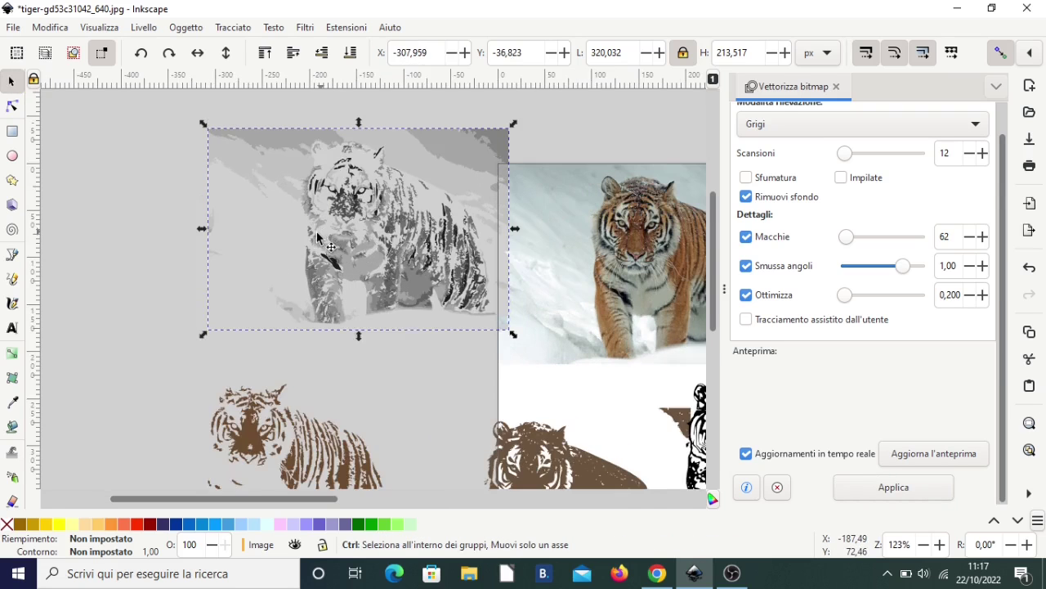
ctrl+scroll(318, 237, up, 3)
ctrl+scroll(317, 238, down, 1)
ctrl+scroll(314, 244, down, 1)
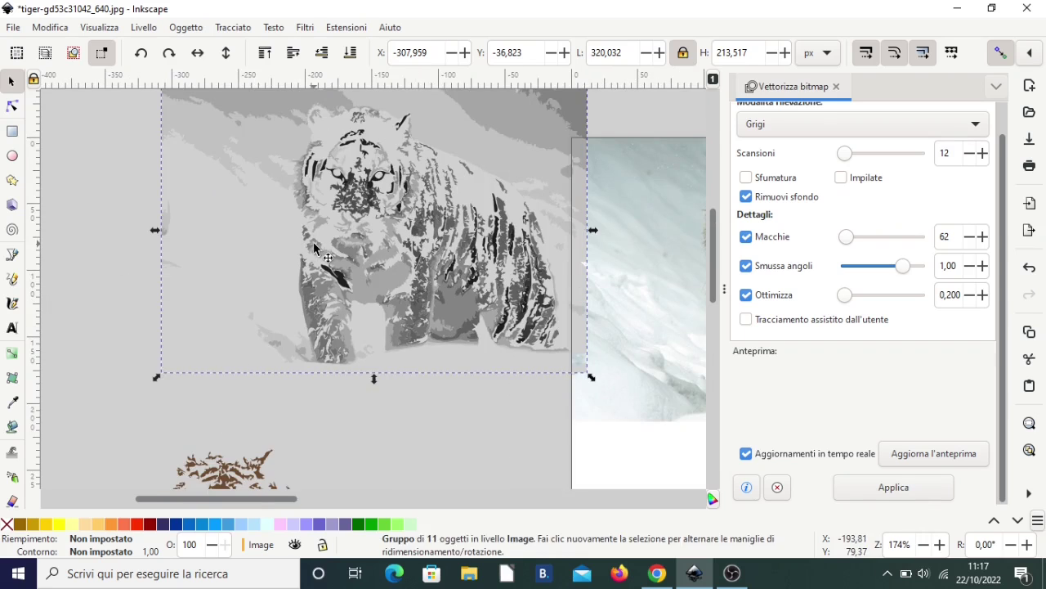
ctrl+scroll(315, 247, down, 1)
ctrl+scroll(306, 241, down, 1)
key(Delete)
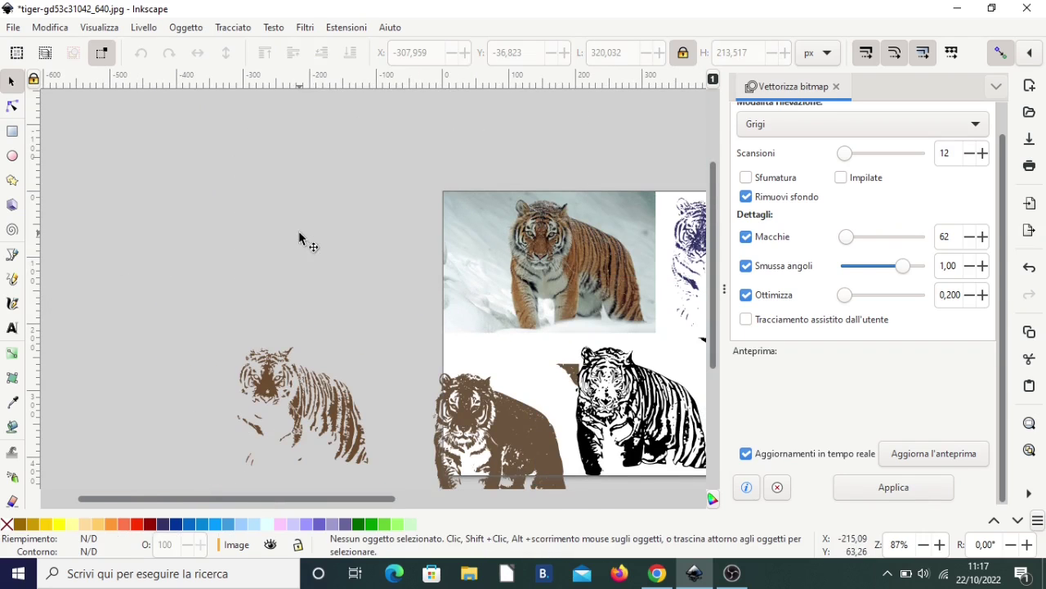
- Lower scans to 3 and drag the grey traced tiger group left of the photo
click(969, 154)
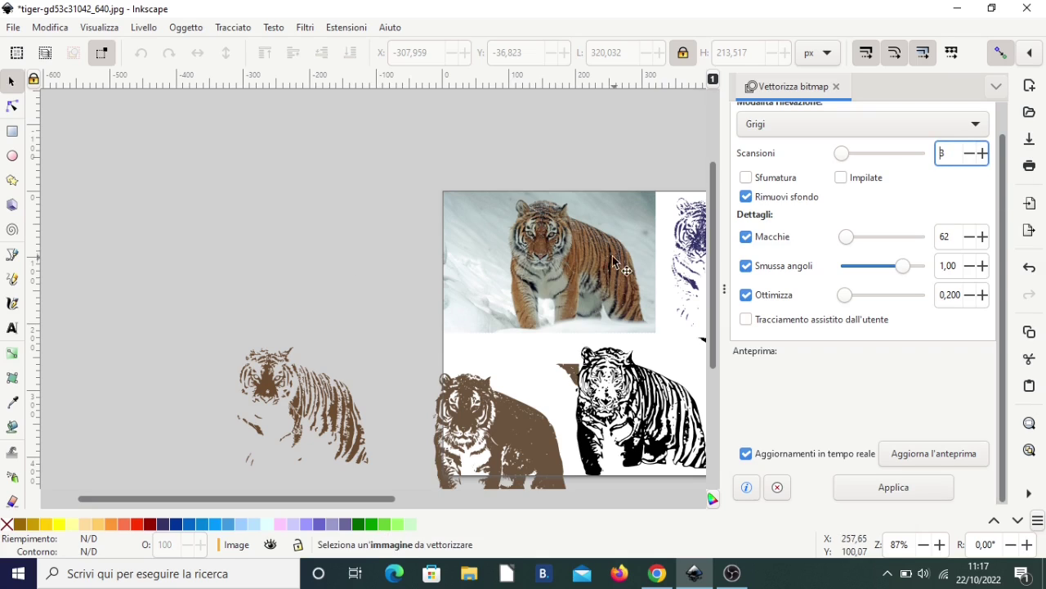
click(574, 260)
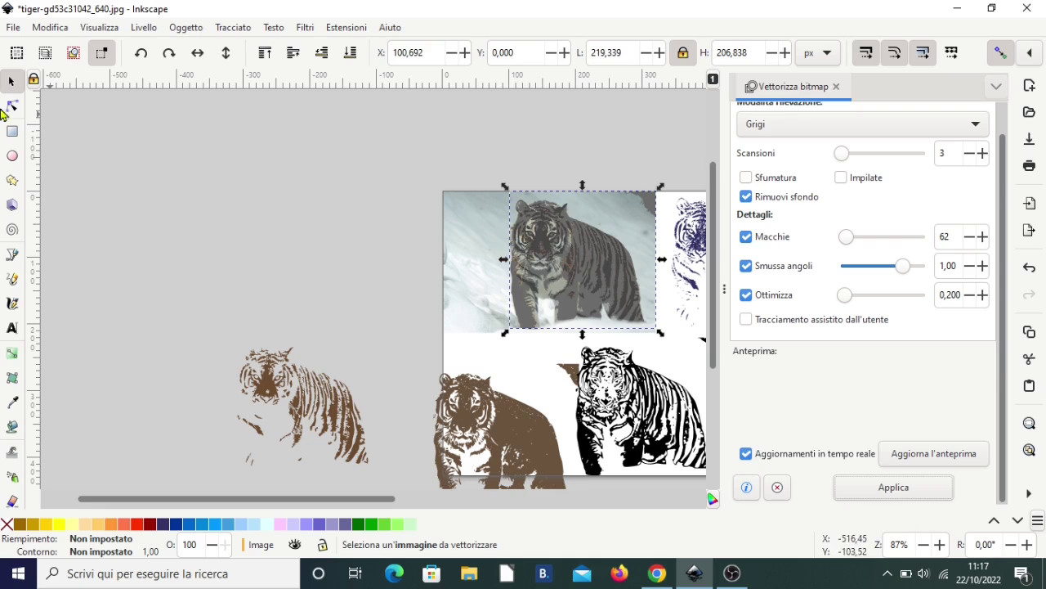
mouse_move(546, 245)
mouse_down()
mouse_move(366, 226)
mouse_move(303, 237)
mouse_up()
ctrl+scroll(302, 237, up, 2)
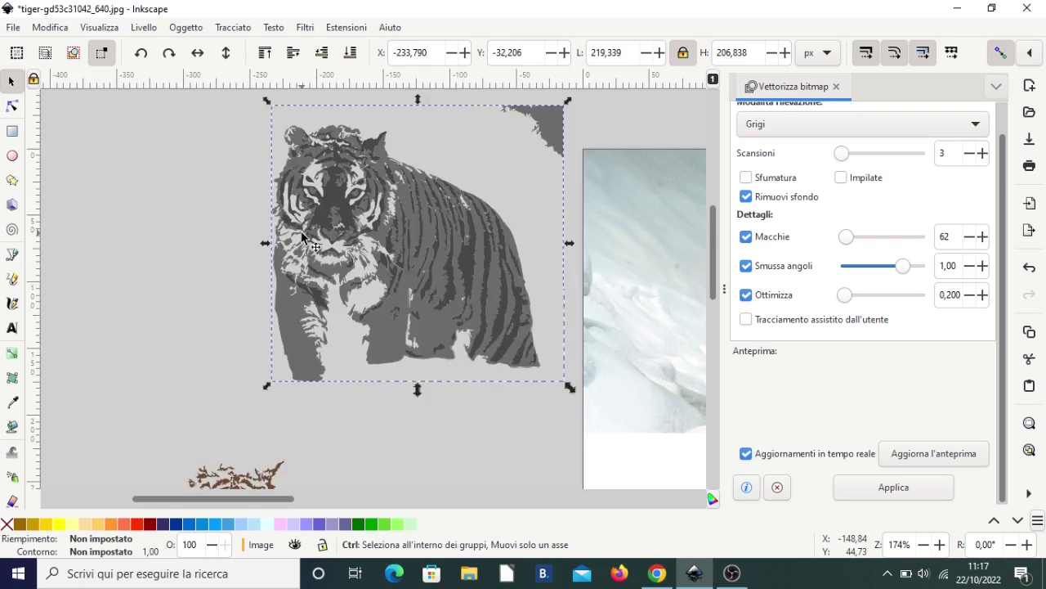
ctrl+scroll(362, 210, up, 2)
ctrl+scroll(393, 204, down, 1)
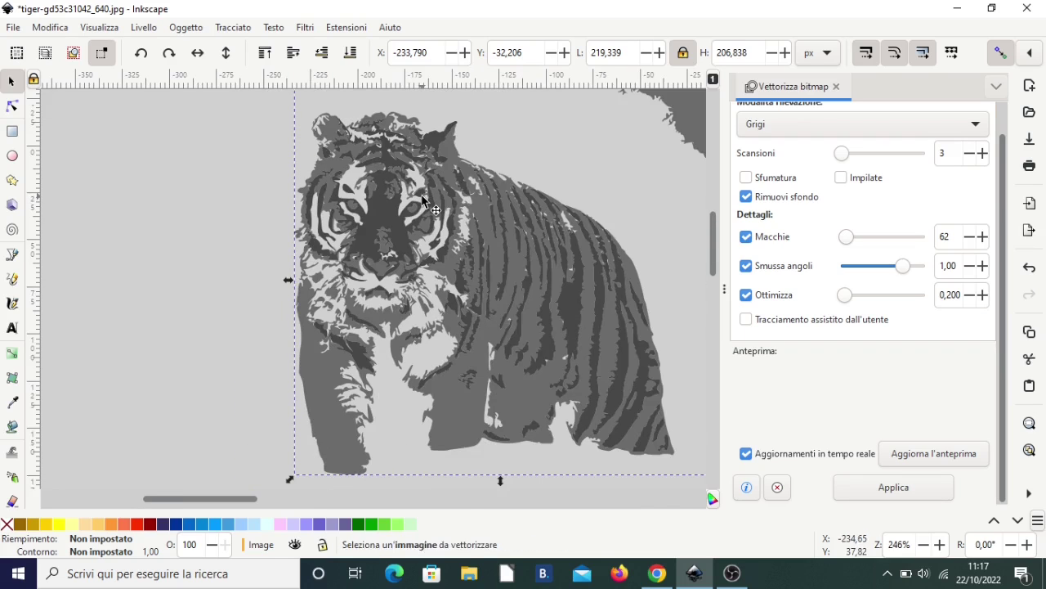
click(422, 197)
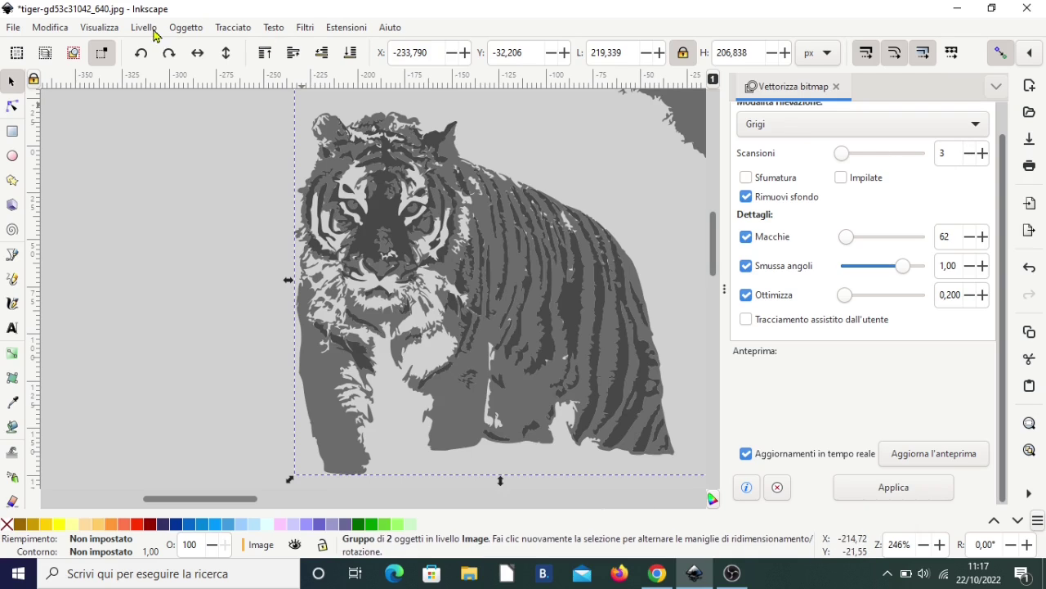
- Select the darkest grey path inside the trace group and drag it out to the left
click(186, 27)
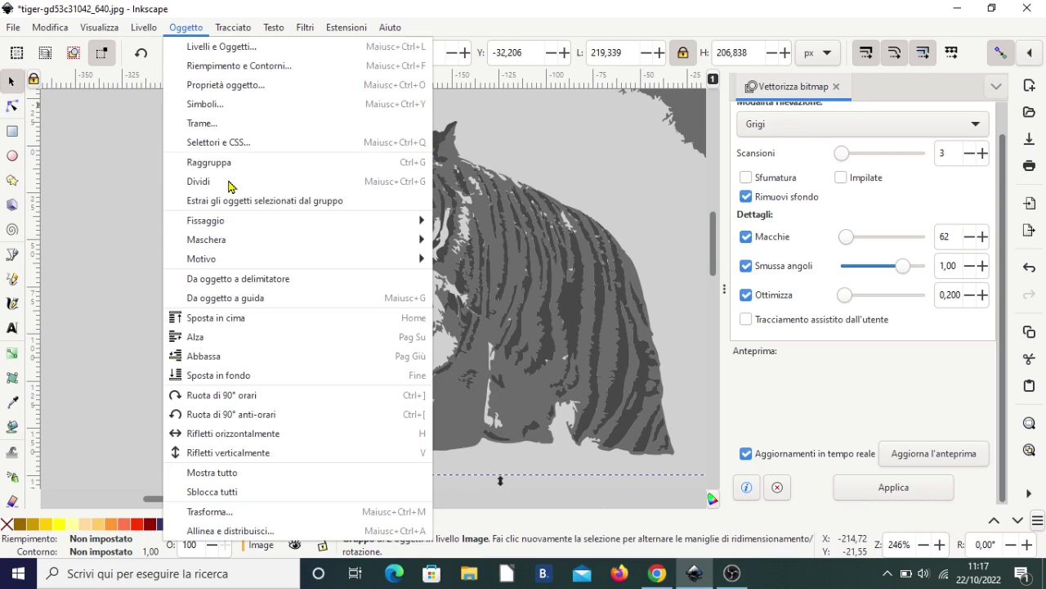
key(Escape)
ctrl+click(438, 269)
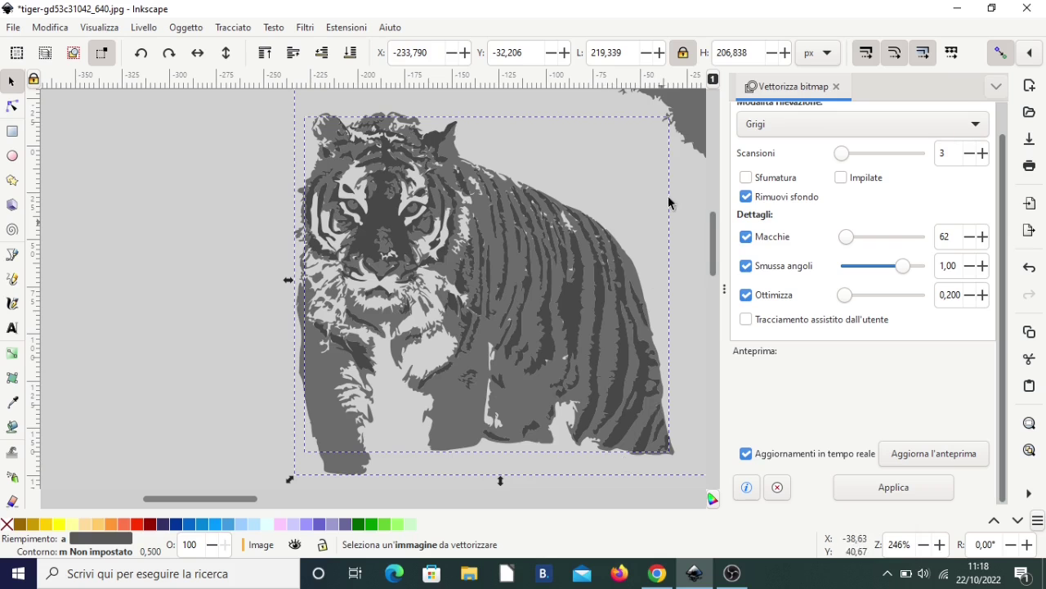
click(463, 188)
drag(462, 184, 49, 245)
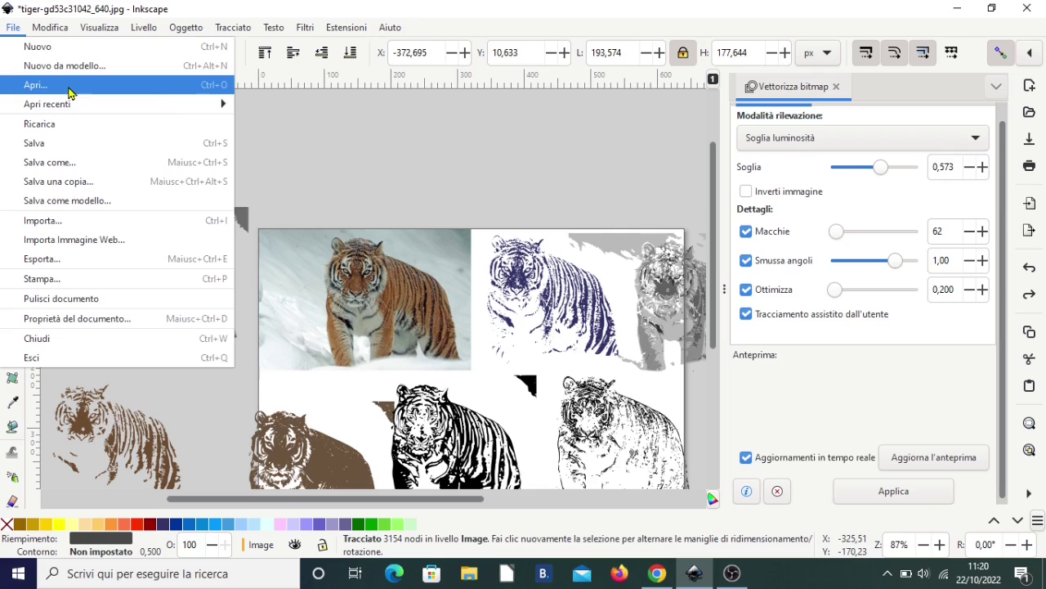
- Reopen tiger-gd53c31042_640.jpg as a new document, accepting the bitmap import options
click(362, 105)
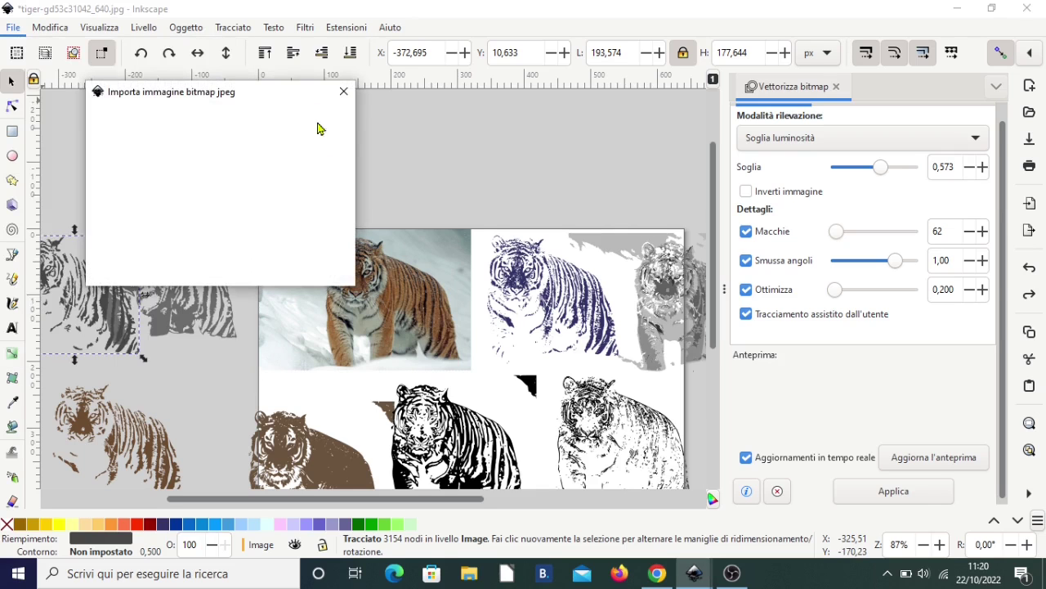
click(319, 270)
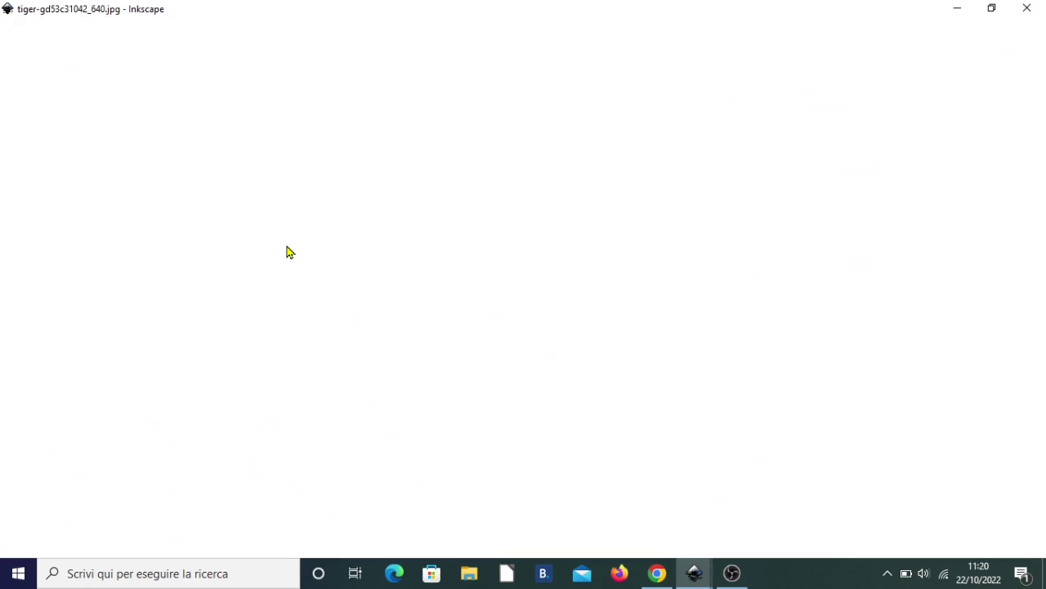
scroll(500, 238, down, 2)
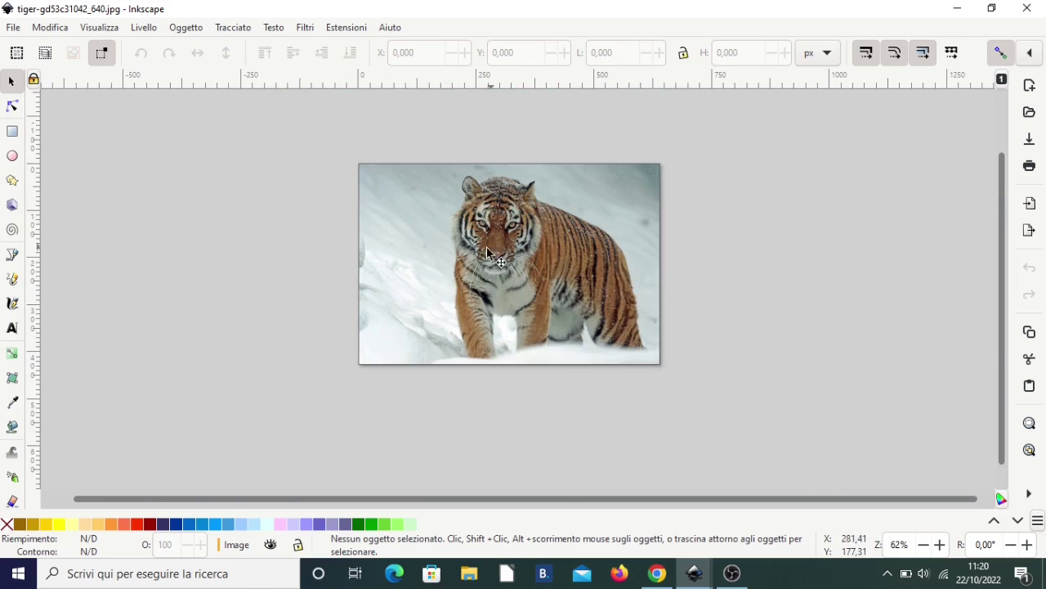
- Scale the tiger photo down to the page's top-left and open the Vettorizza bitmap settings
click(624, 330)
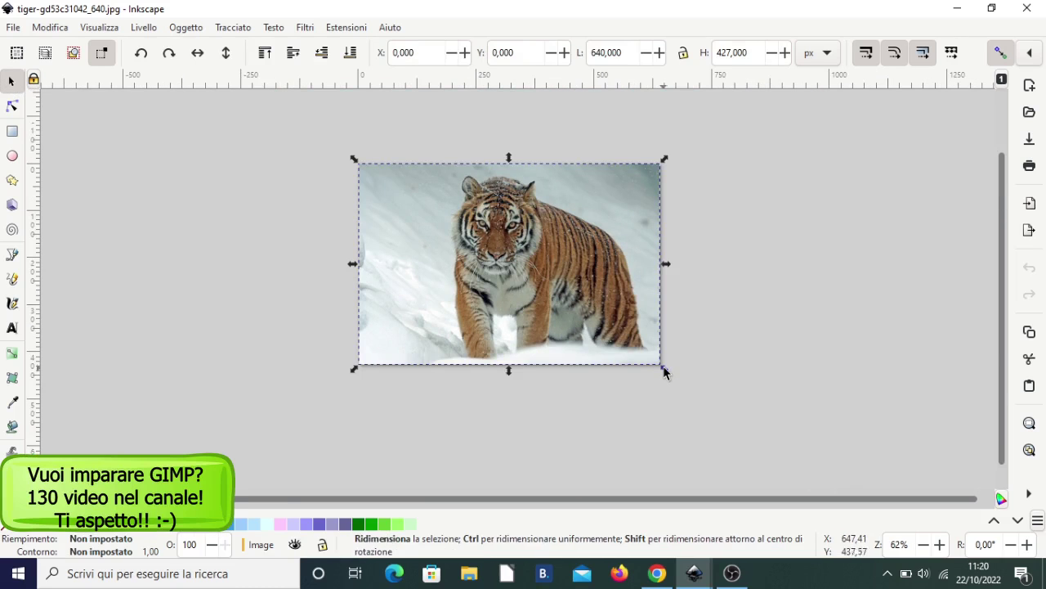
mouse_move(664, 367)
mouse_down()
mouse_move(517, 280)
mouse_move(532, 291)
mouse_up()
ctrl+scroll(445, 201, up, 2)
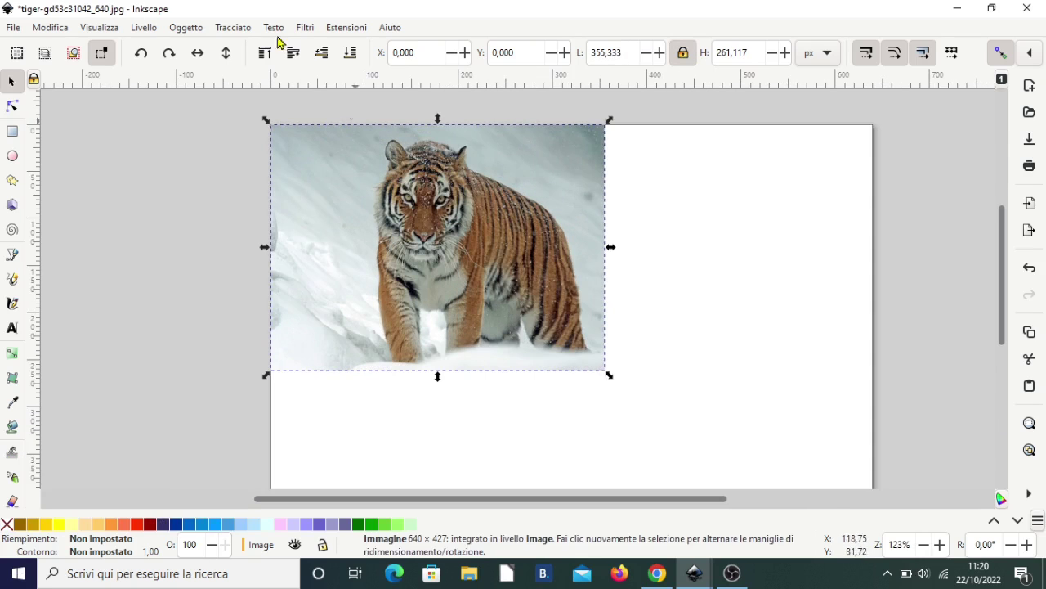
click(235, 31)
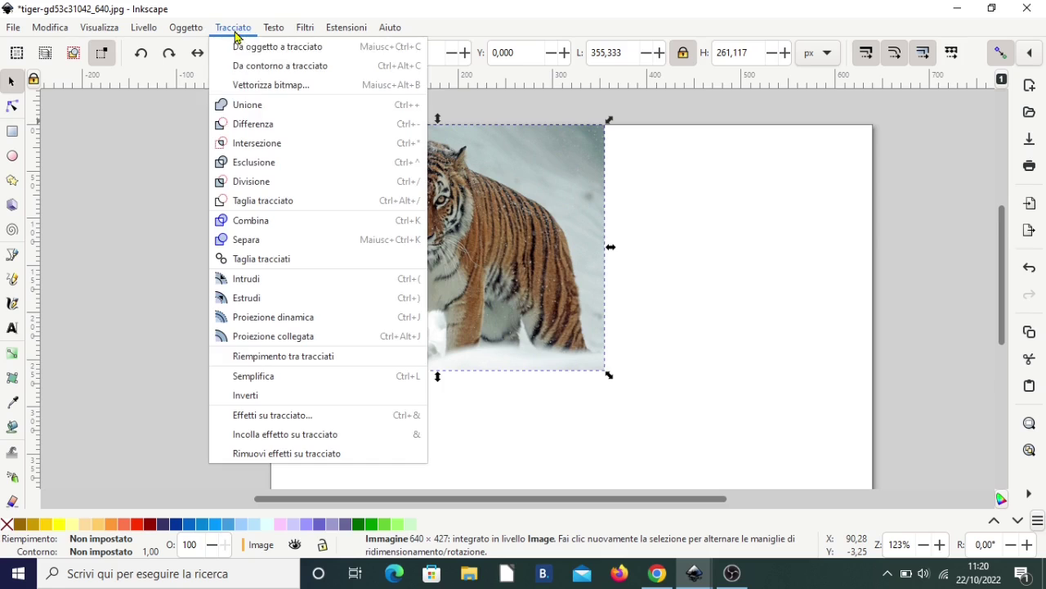
click(269, 85)
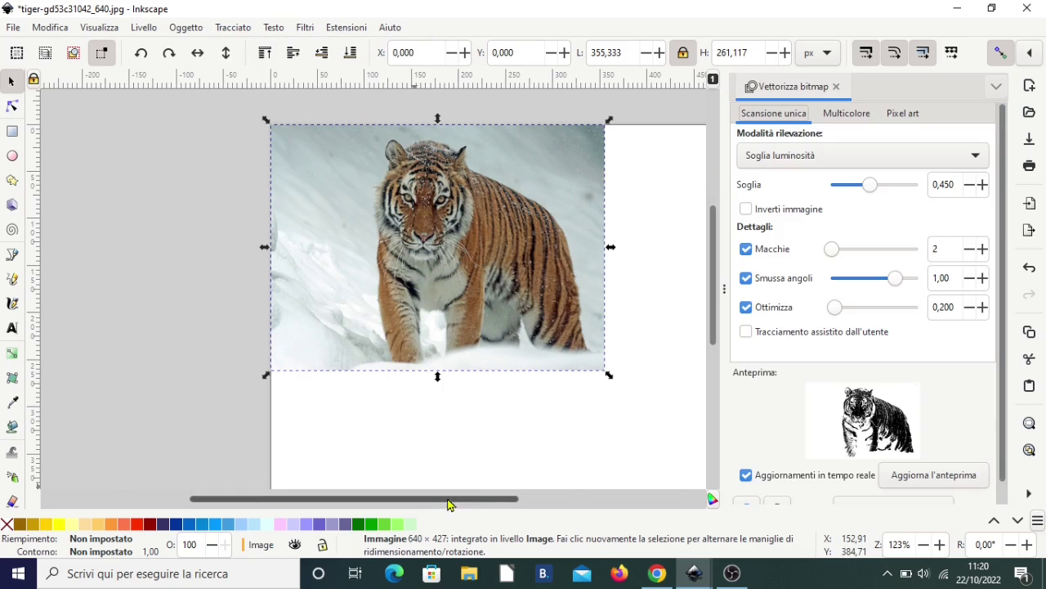
drag(449, 499, 513, 498)
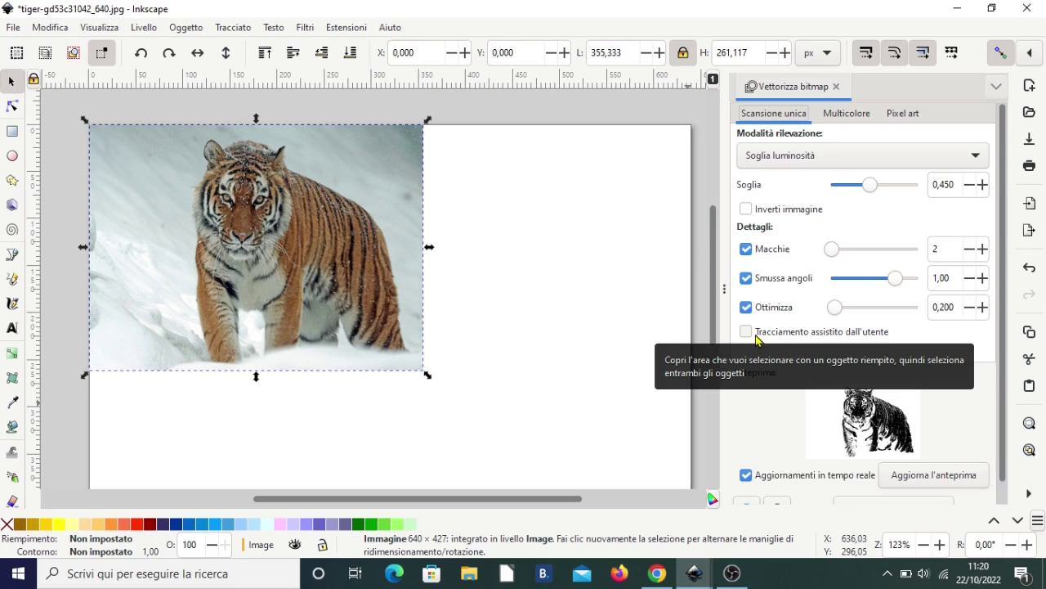
- Enable assisted tracing, cover the tiger with a rectangle, select it with the photo, and trace
click(750, 332)
key(r)
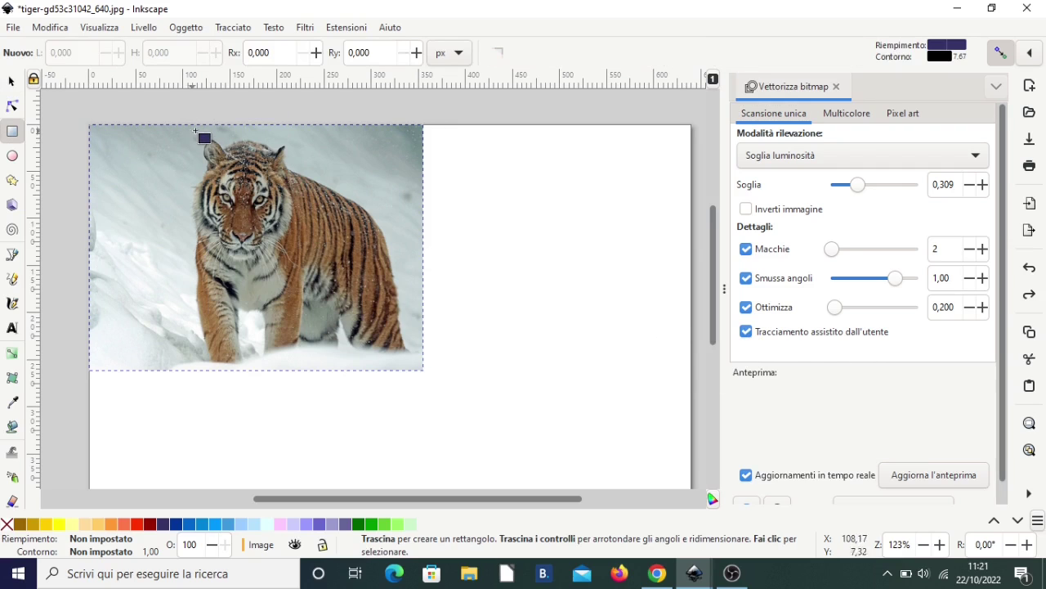
drag(194, 126, 407, 366)
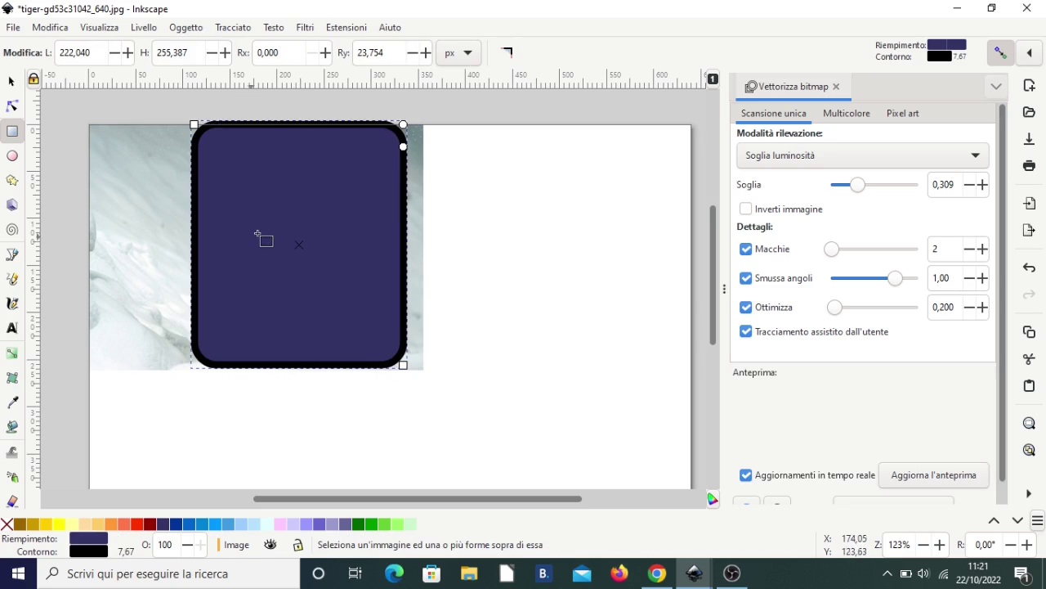
click(11, 81)
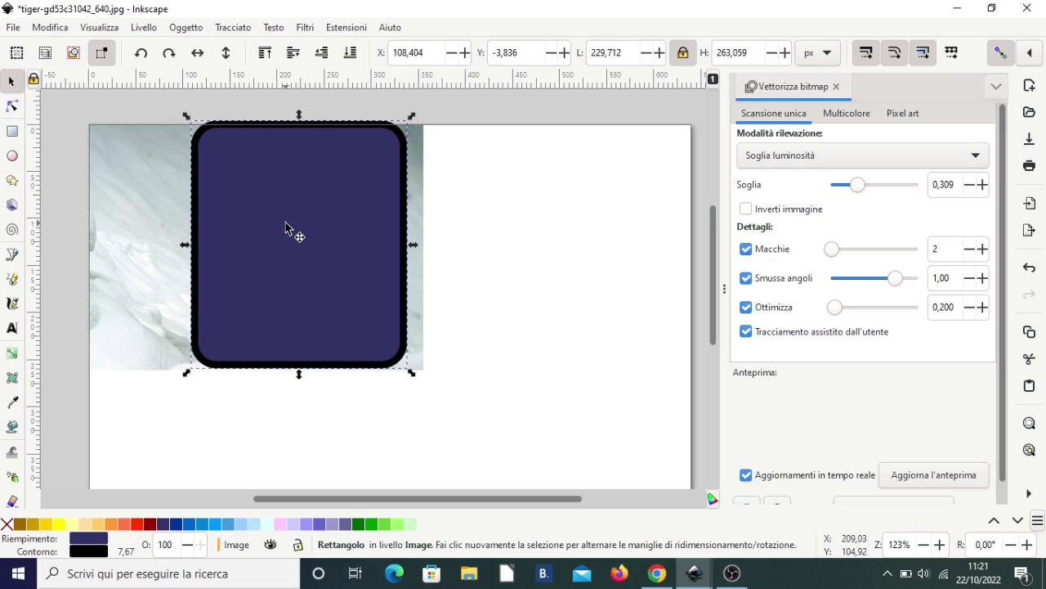
shift+click(137, 217)
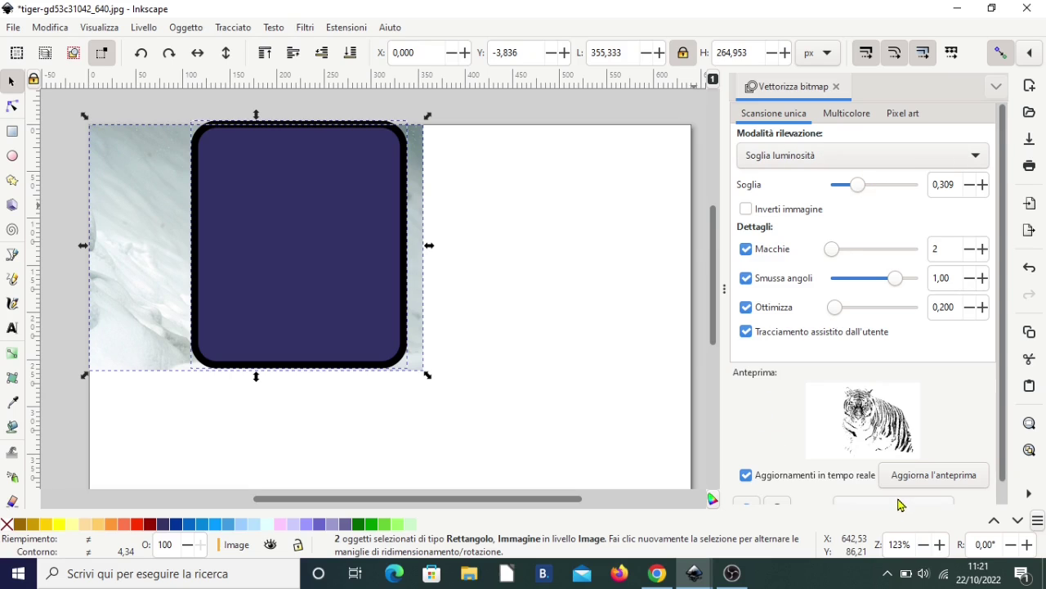
scroll(896, 507, down, 1)
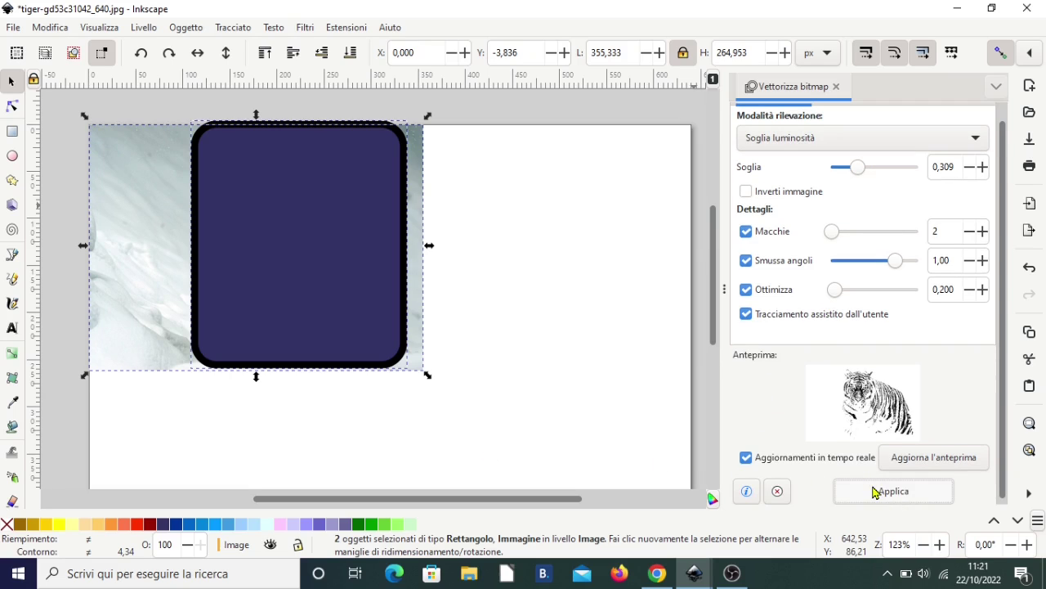
key(Return)
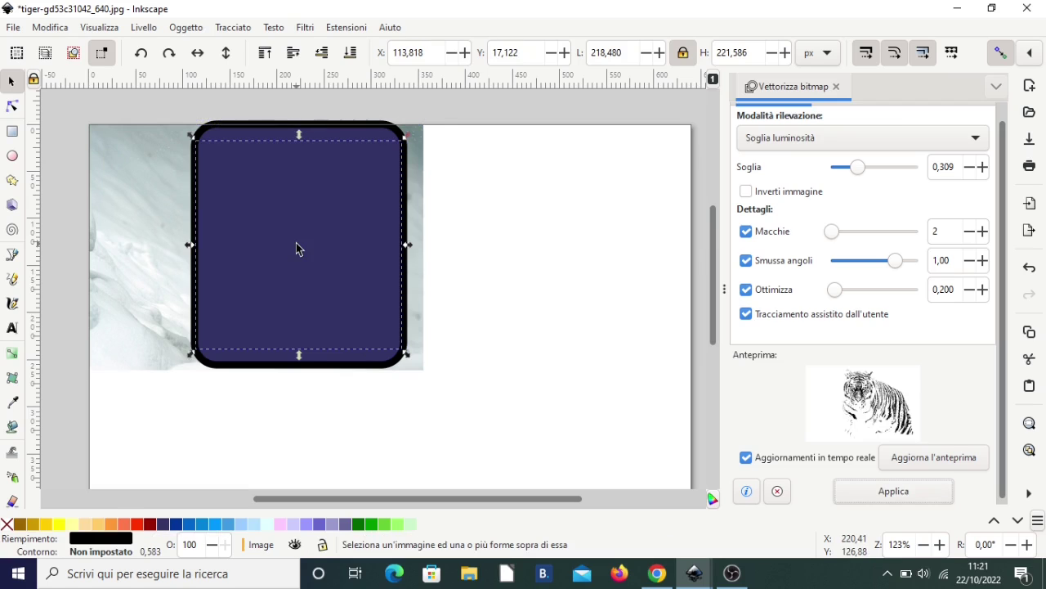
- Delete the covering rectangle and move the black-and-white trace to the photo's right
click(356, 139)
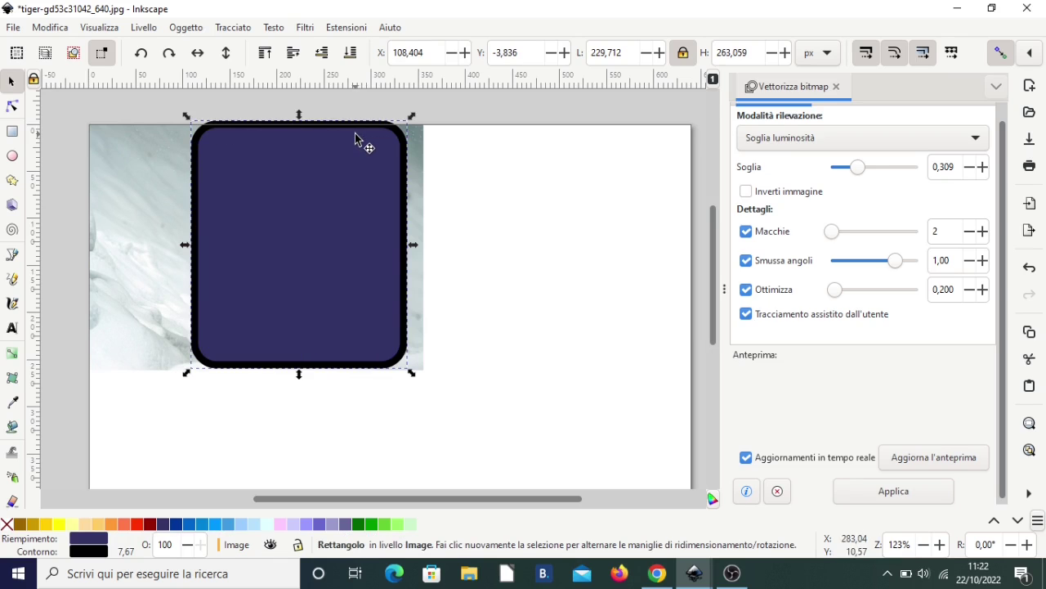
key(Delete)
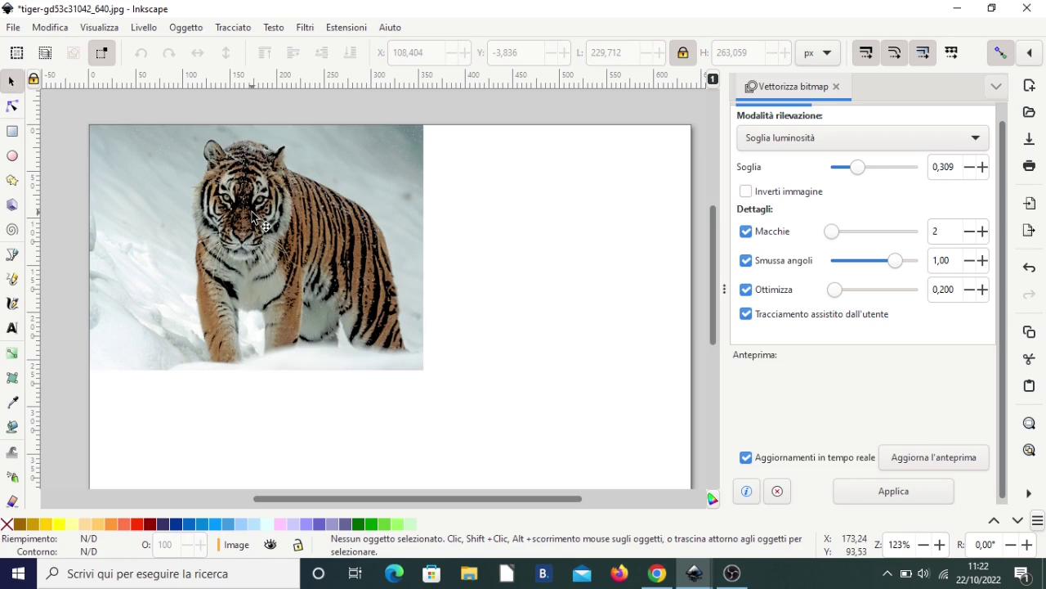
mouse_move(260, 219)
mouse_down()
mouse_move(555, 232)
mouse_move(538, 230)
mouse_up()
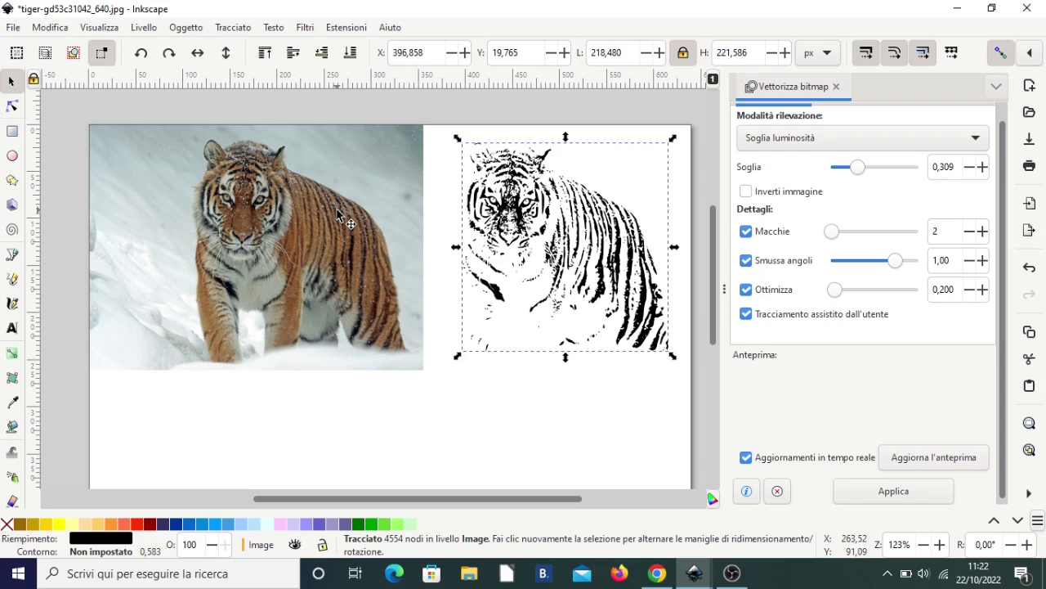
- Change Macchie in the Vettorizza bitmap panel from 2 to 12
scroll(703, 269, up, 5)
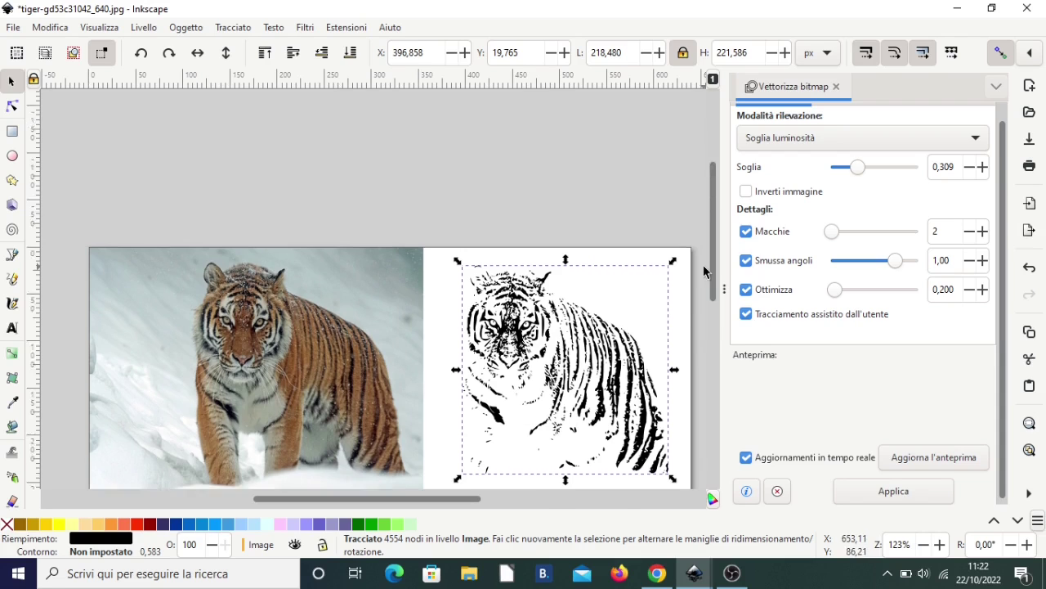
scroll(849, 237, up, 2)
scroll(1002, 159, up, 1)
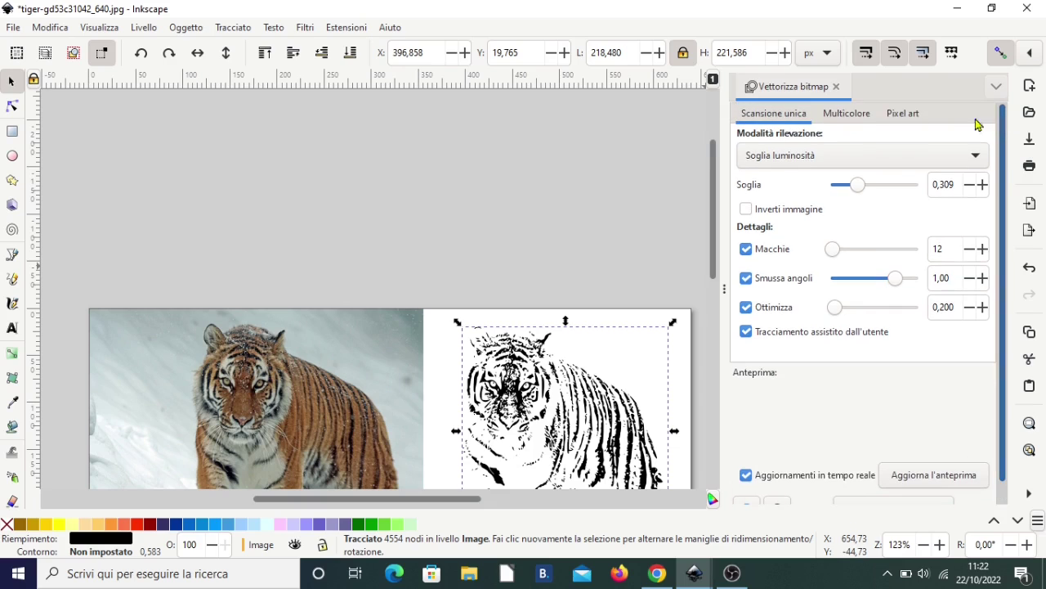
scroll(711, 141, down, 2)
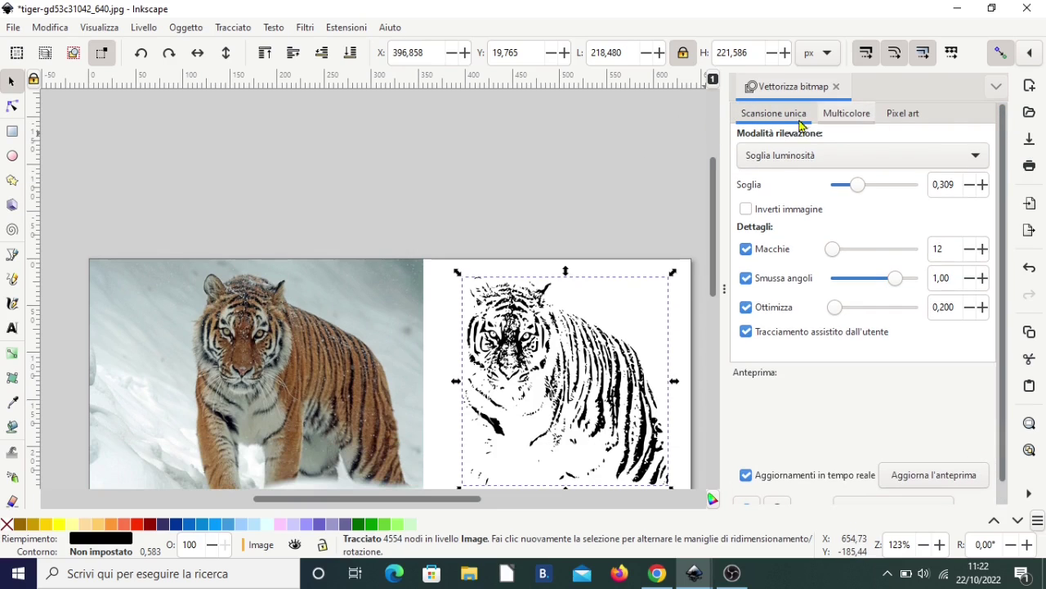